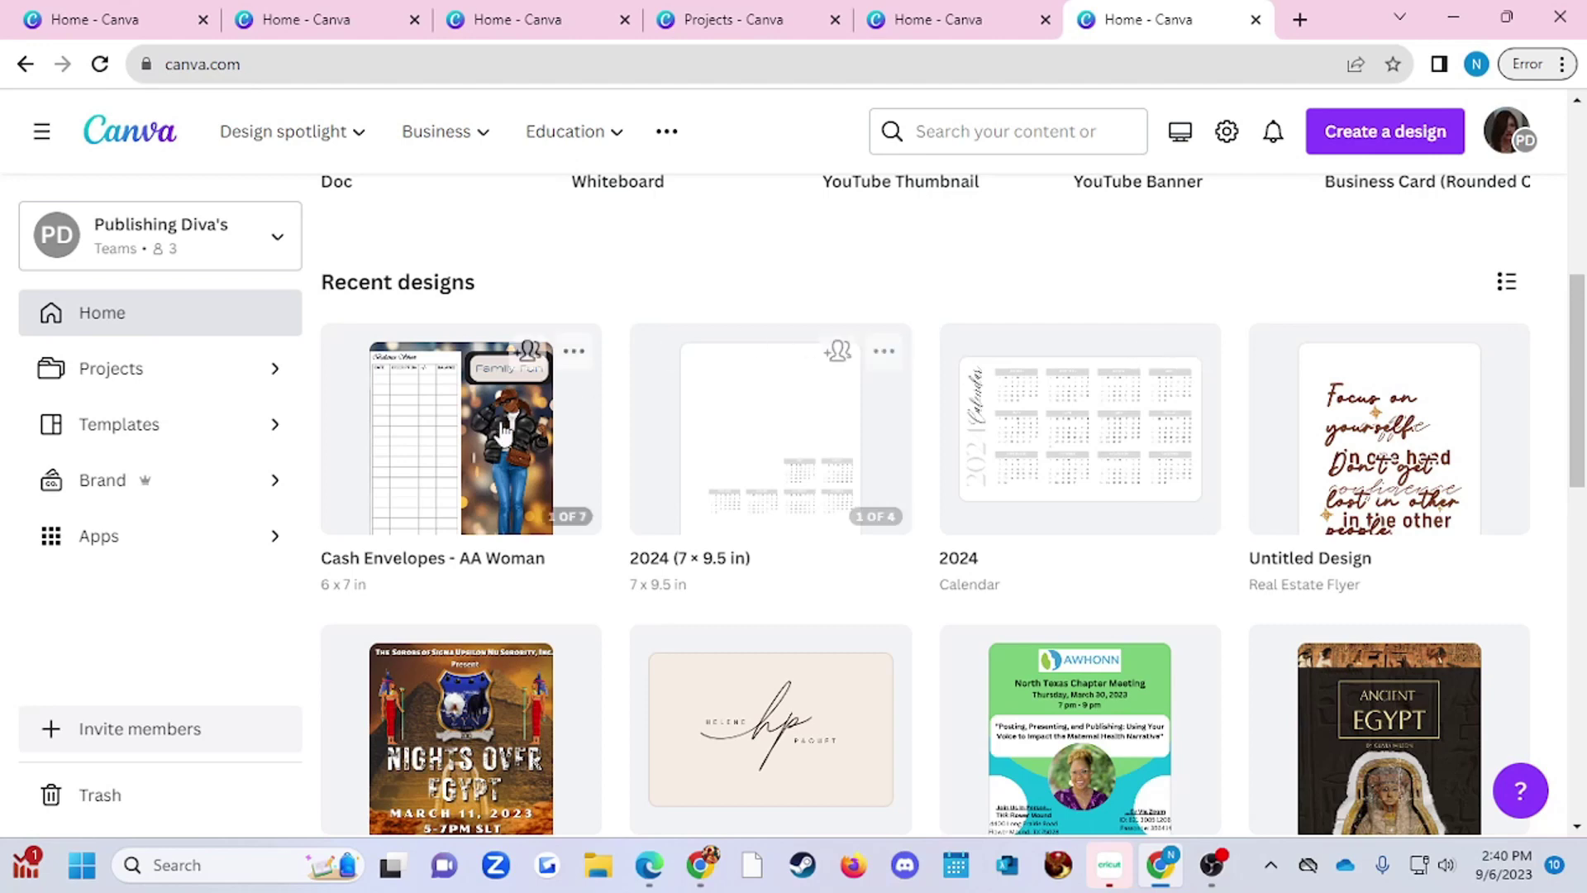
Open the Cash Envelopes - AA Woman design and look through all its envelope pages
left_click(477, 484)
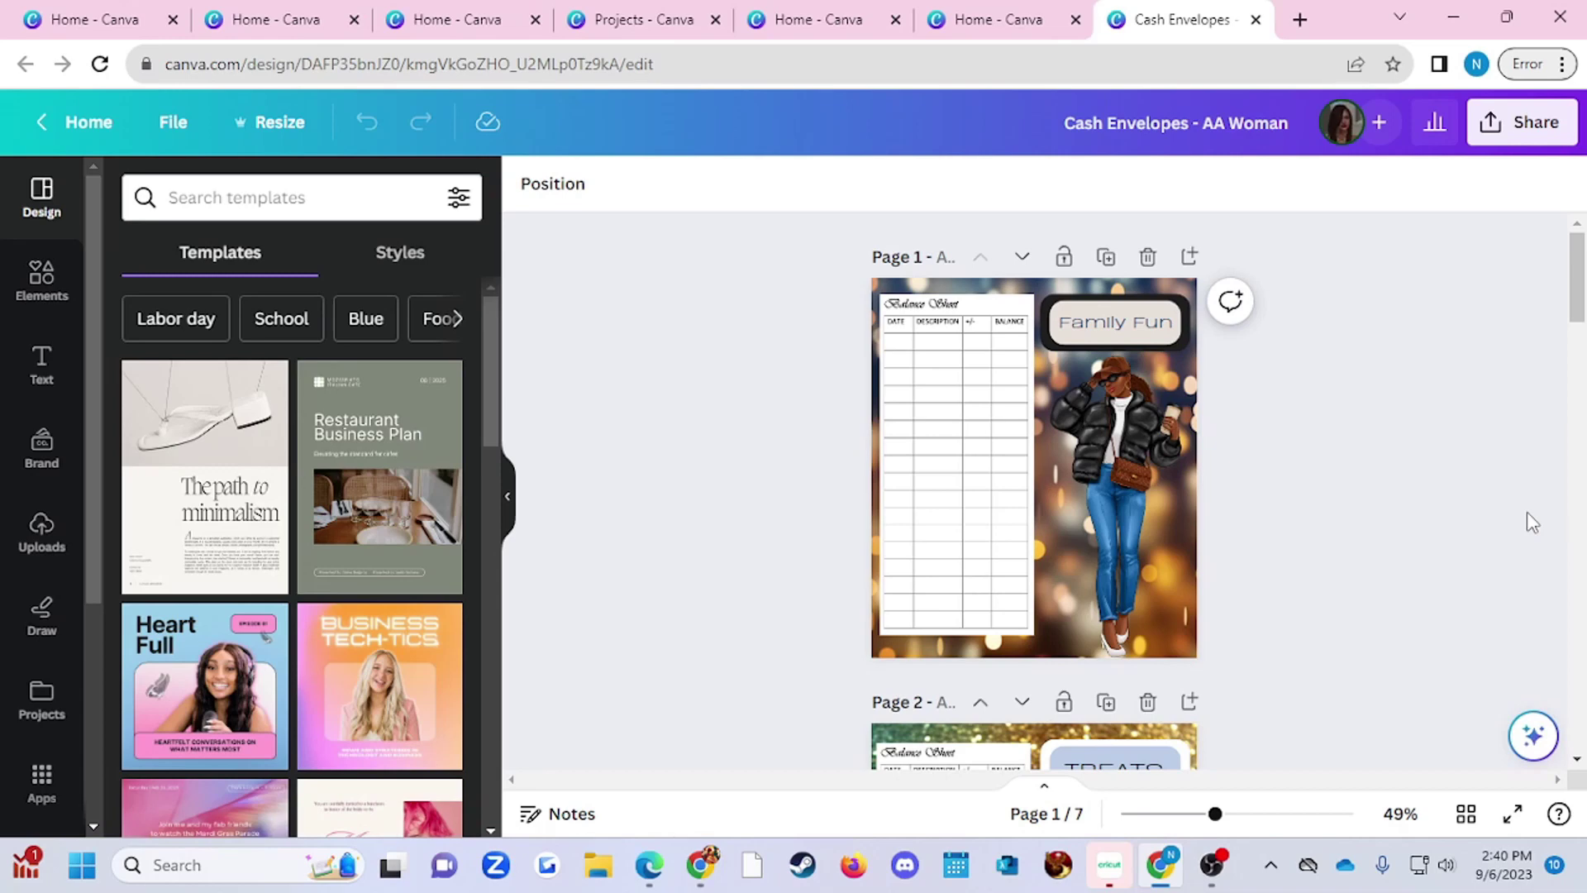
scroll(1138, 458, "down", 5)
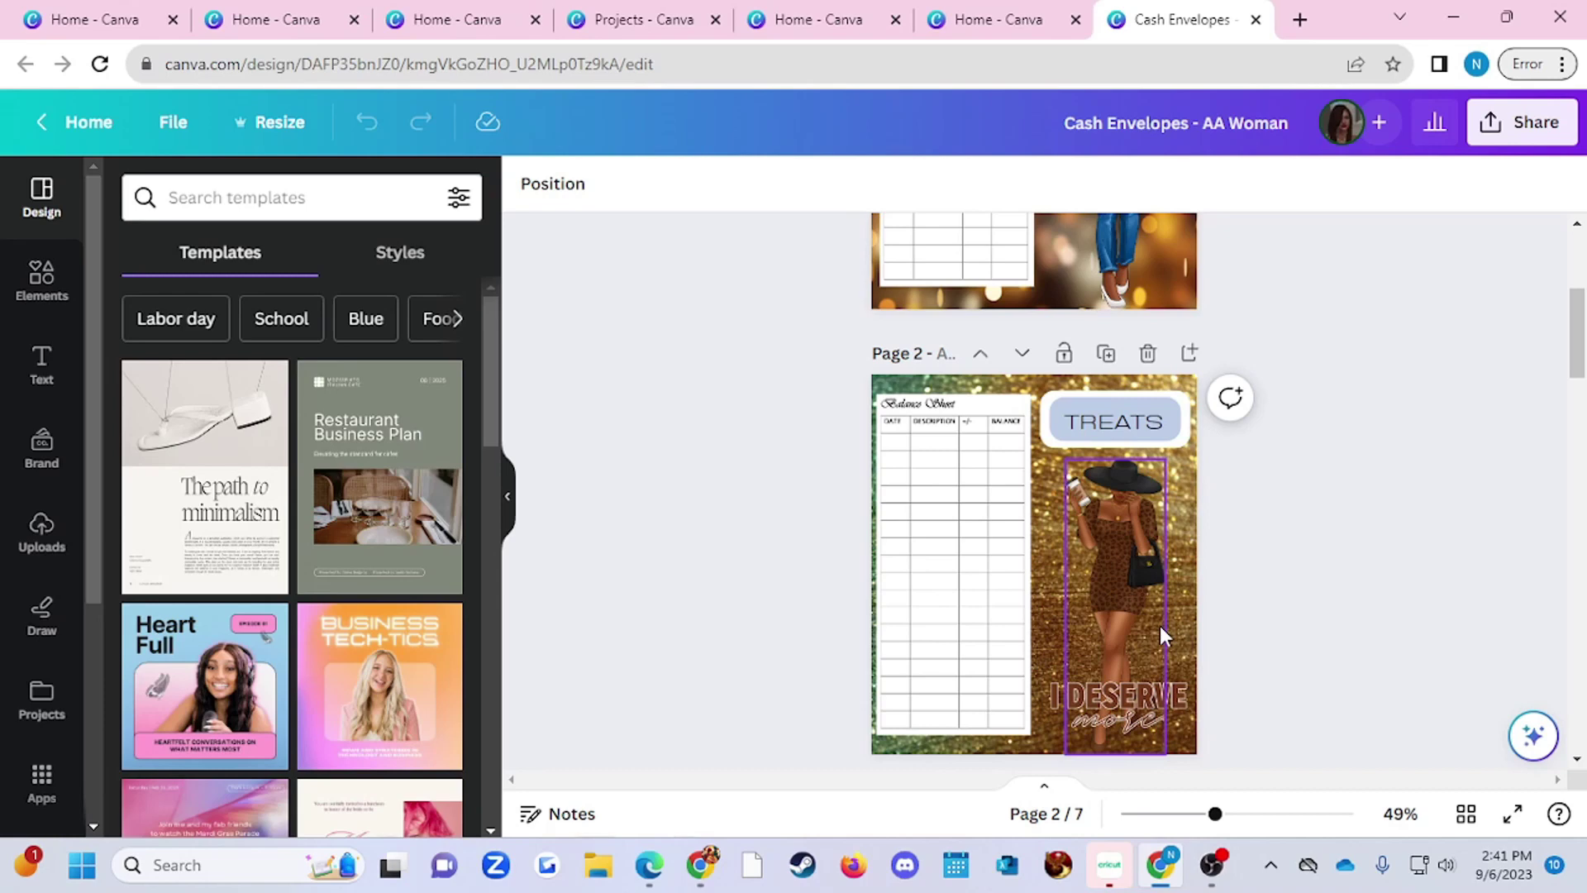
scroll(1159, 627, "down", 5)
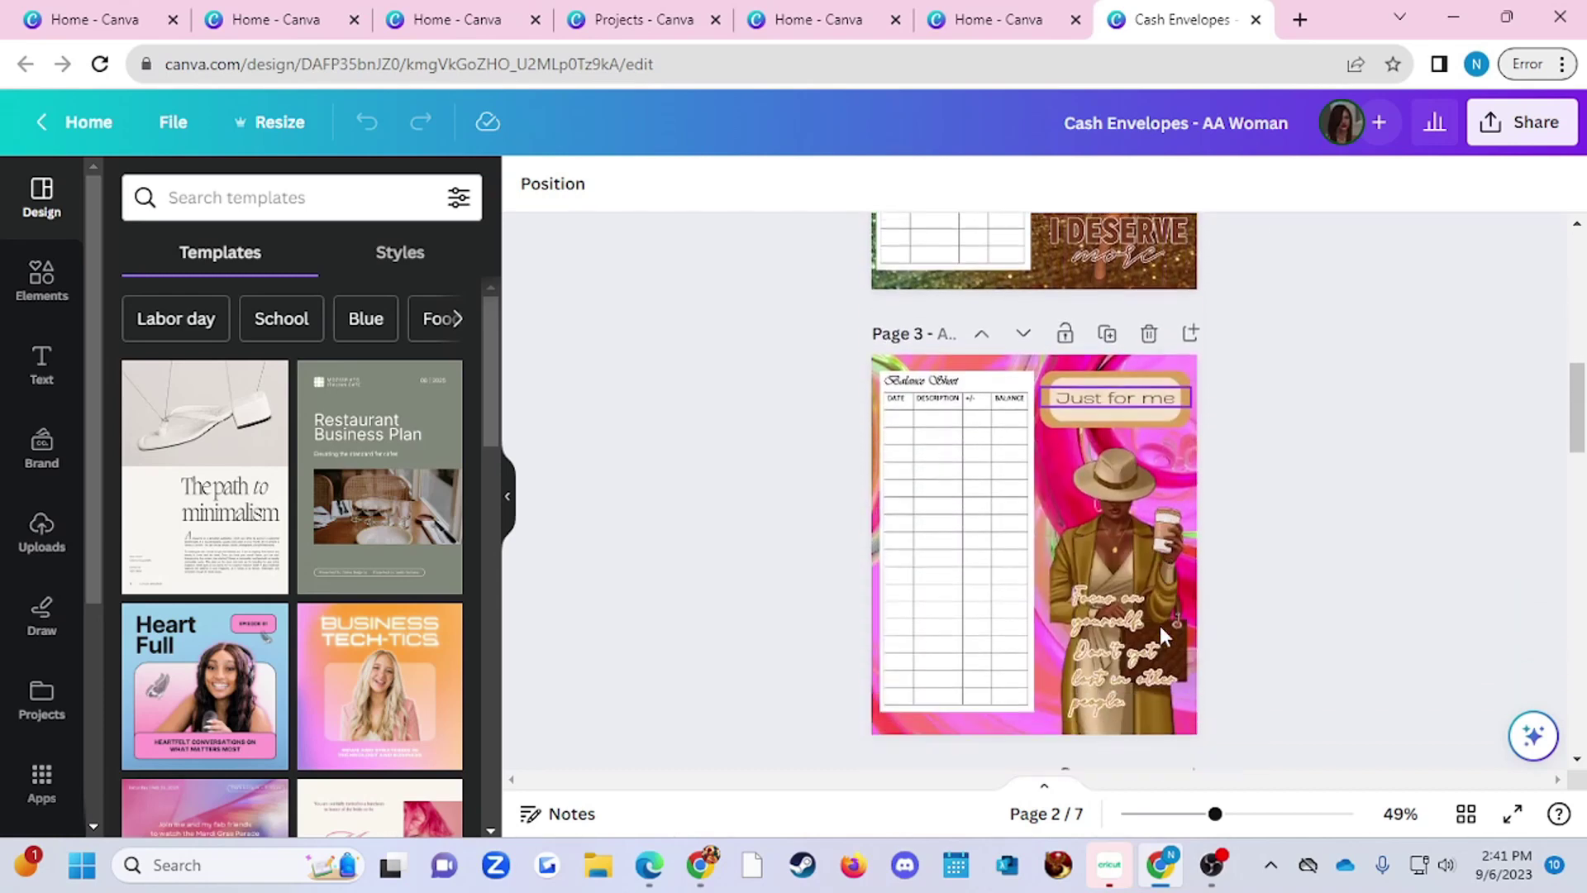
scroll(1159, 626, "down", 1)
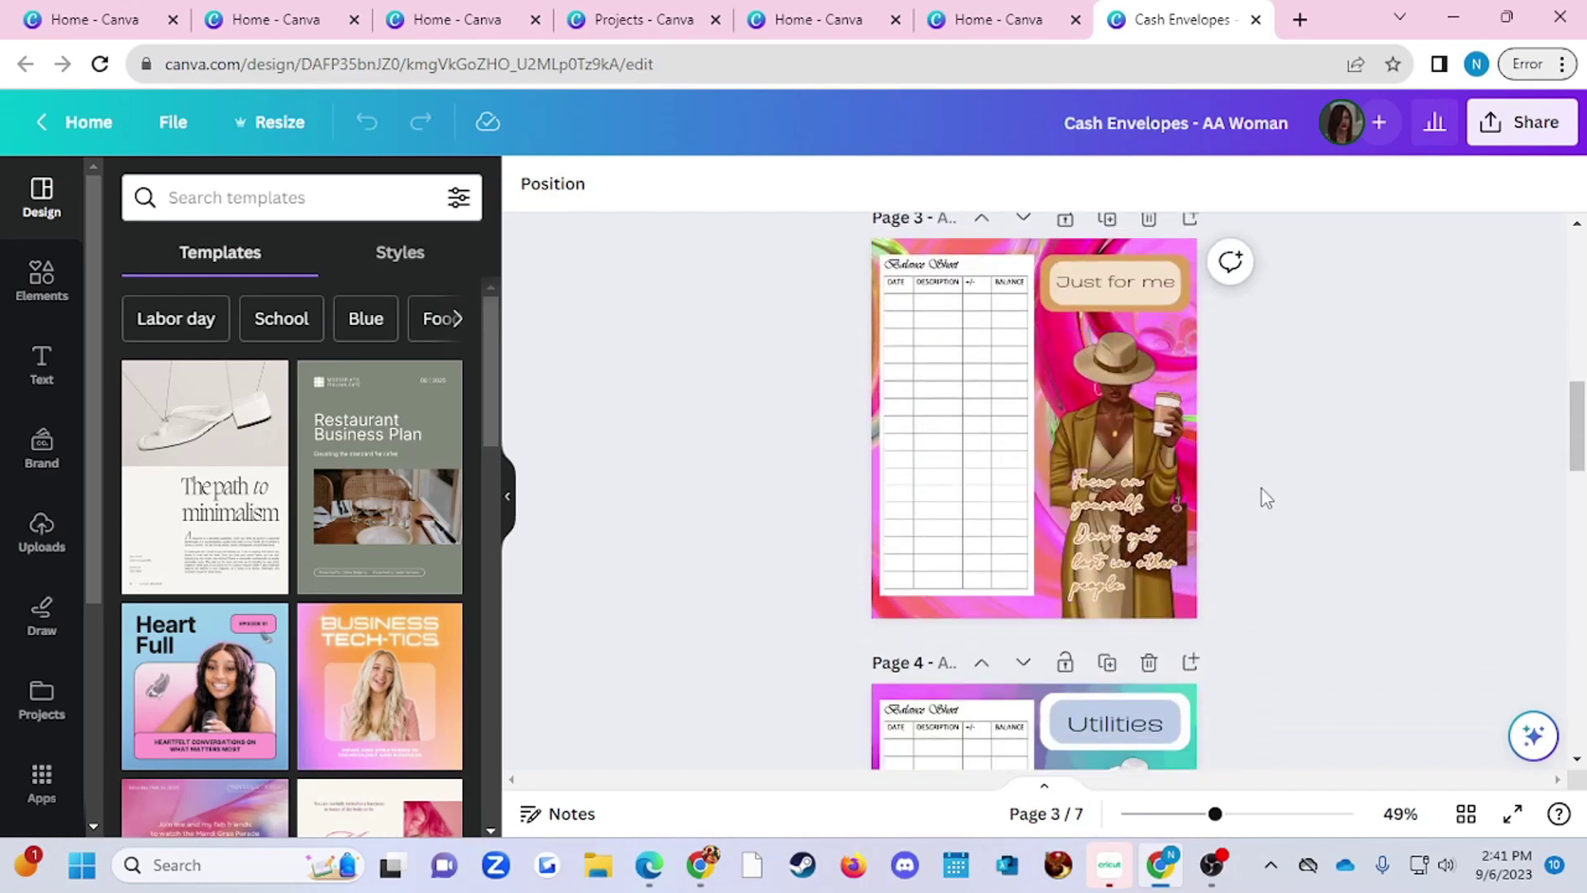
scroll(1260, 496, "down", 4)
scroll(1149, 506, "down", 5)
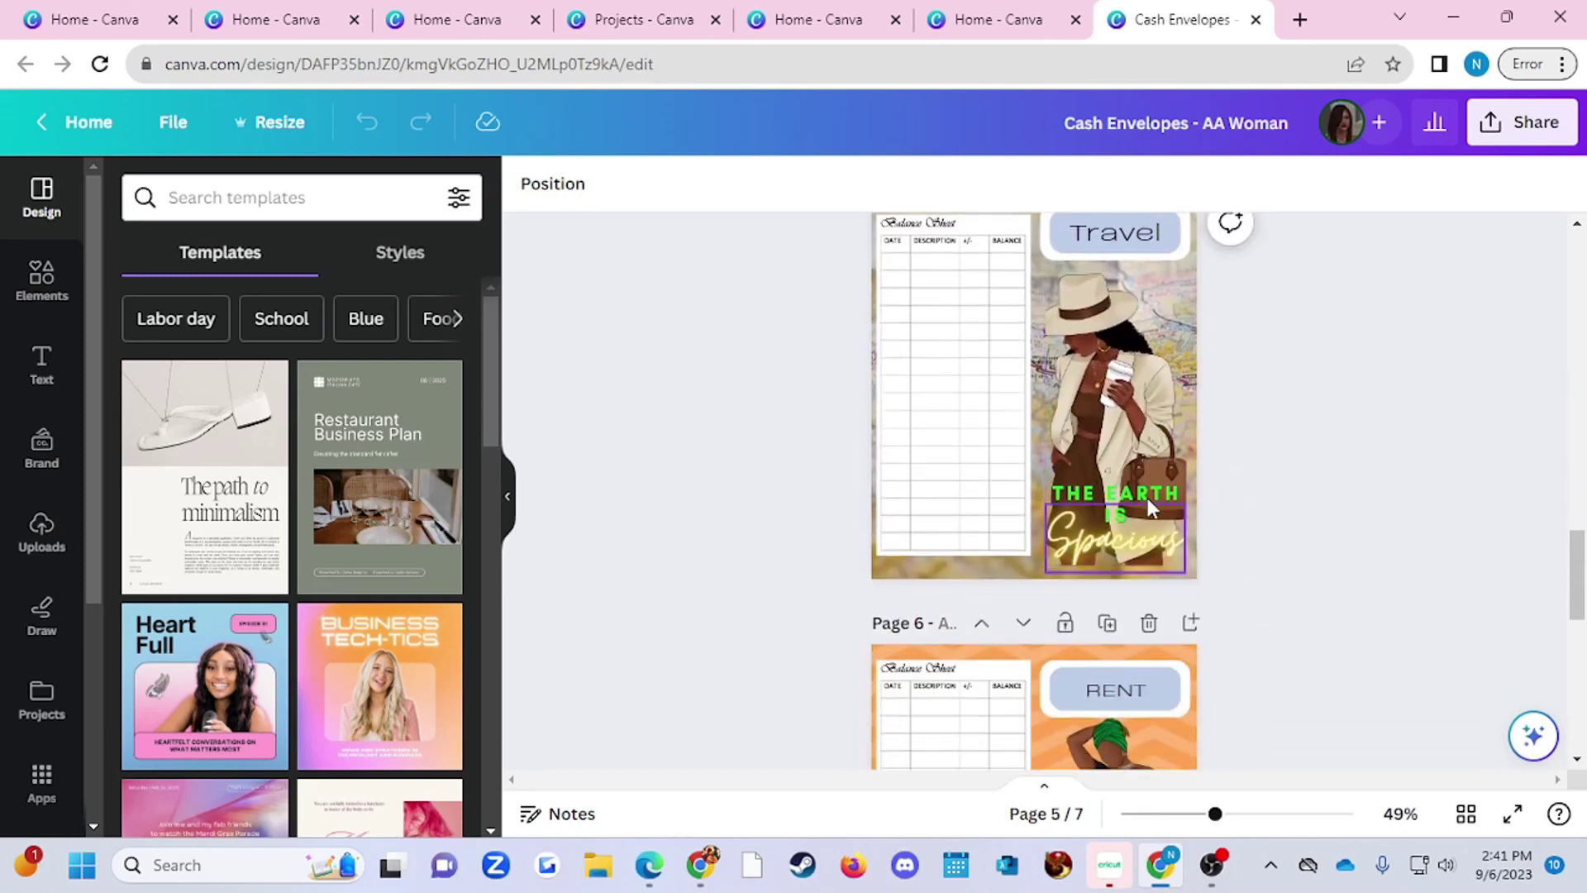
scroll(1148, 506, "down", 3)
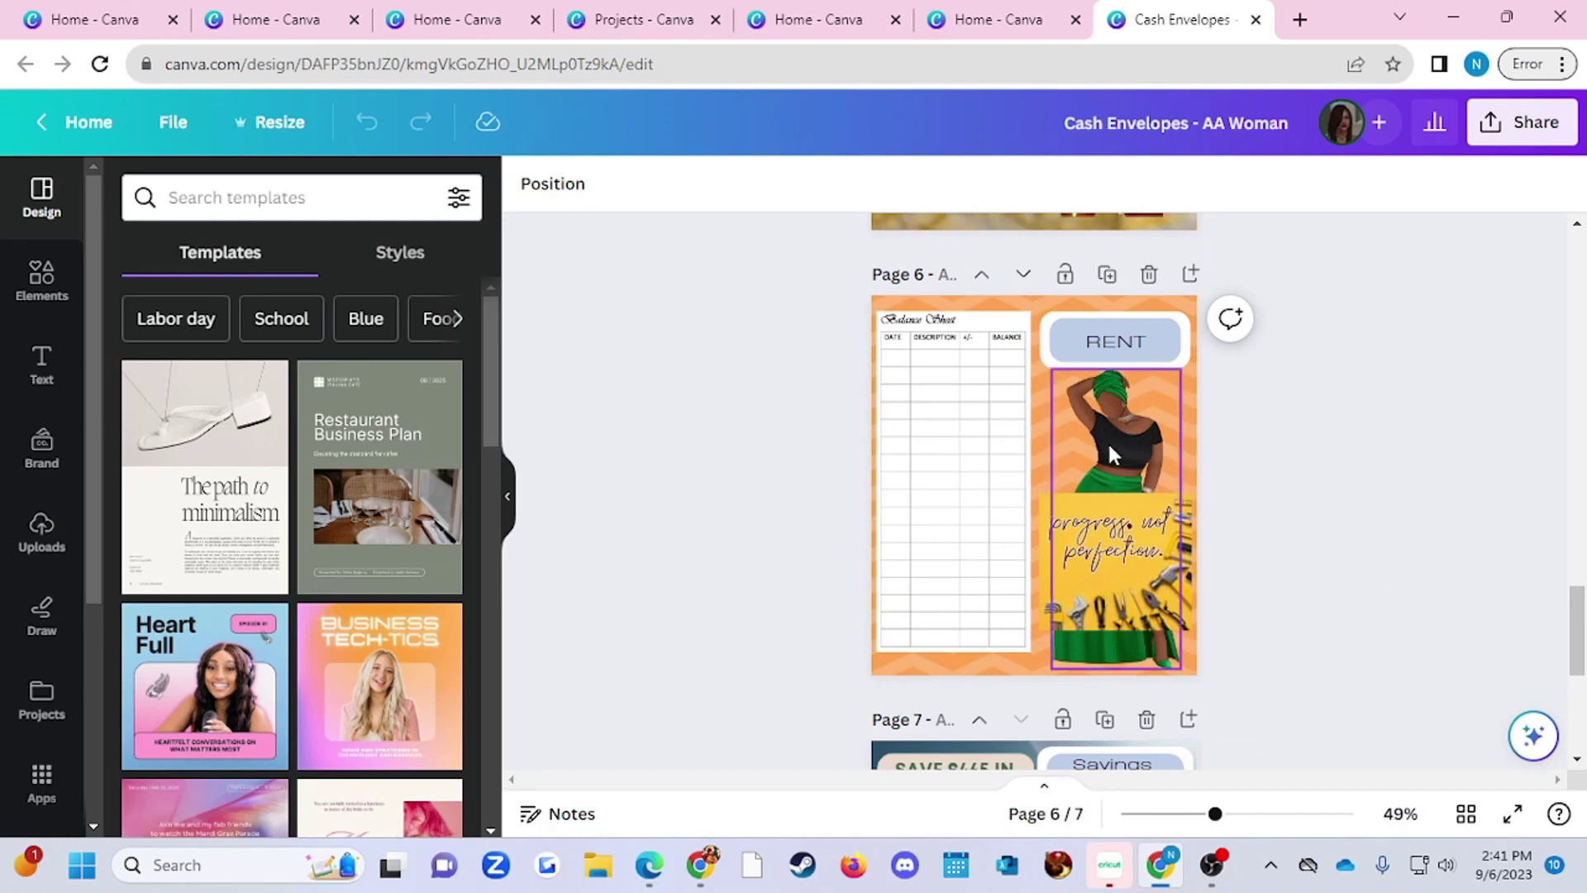
scroll(1108, 440, "down", 3)
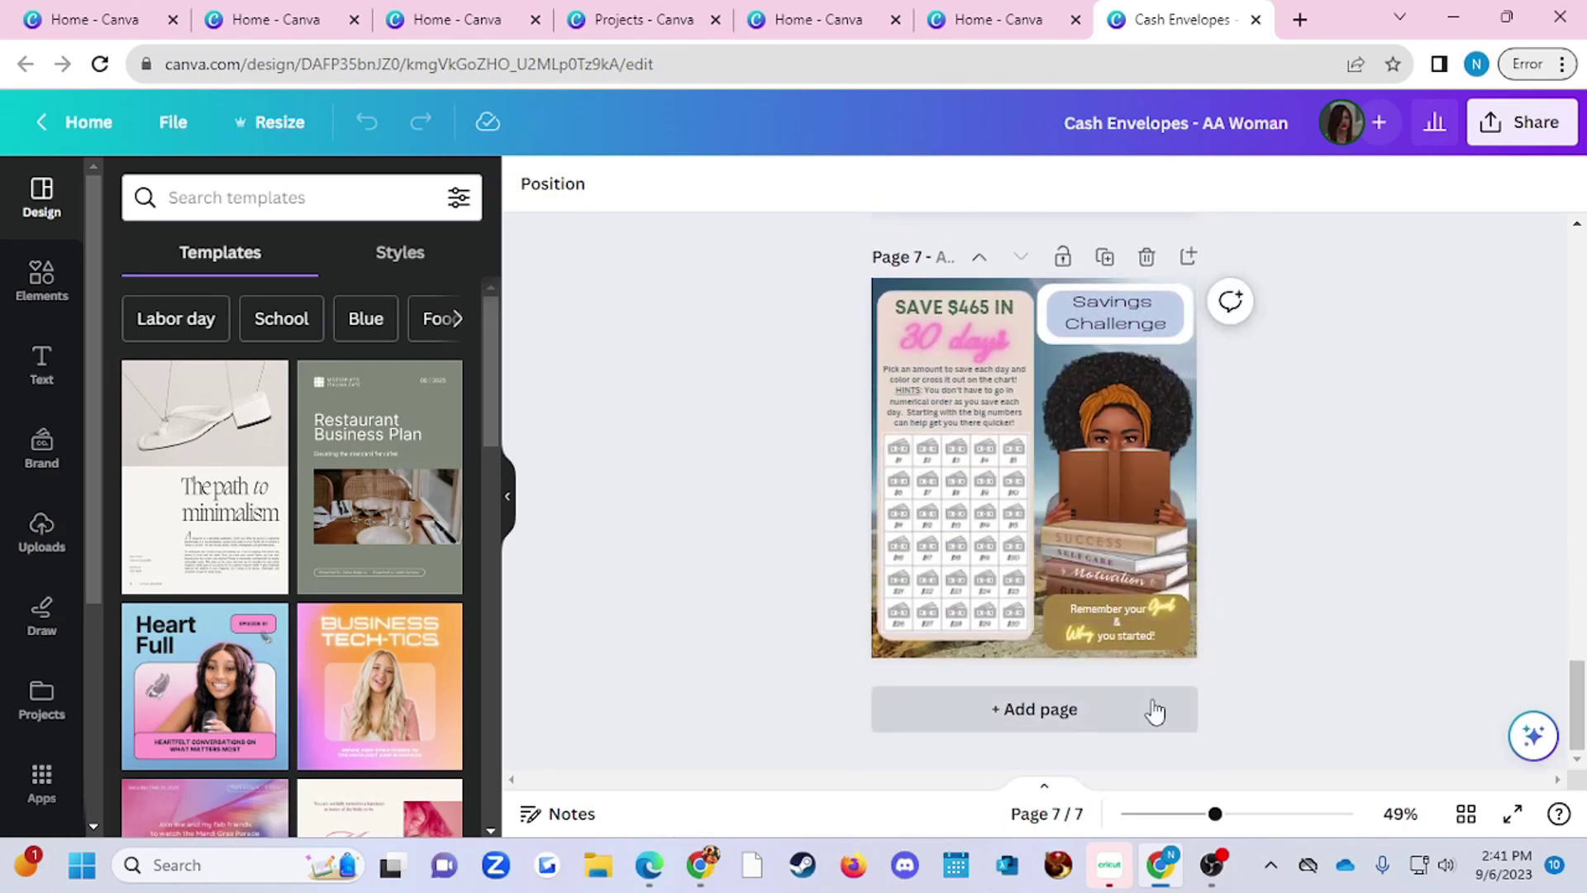
scroll(1302, 485, "up", 5)
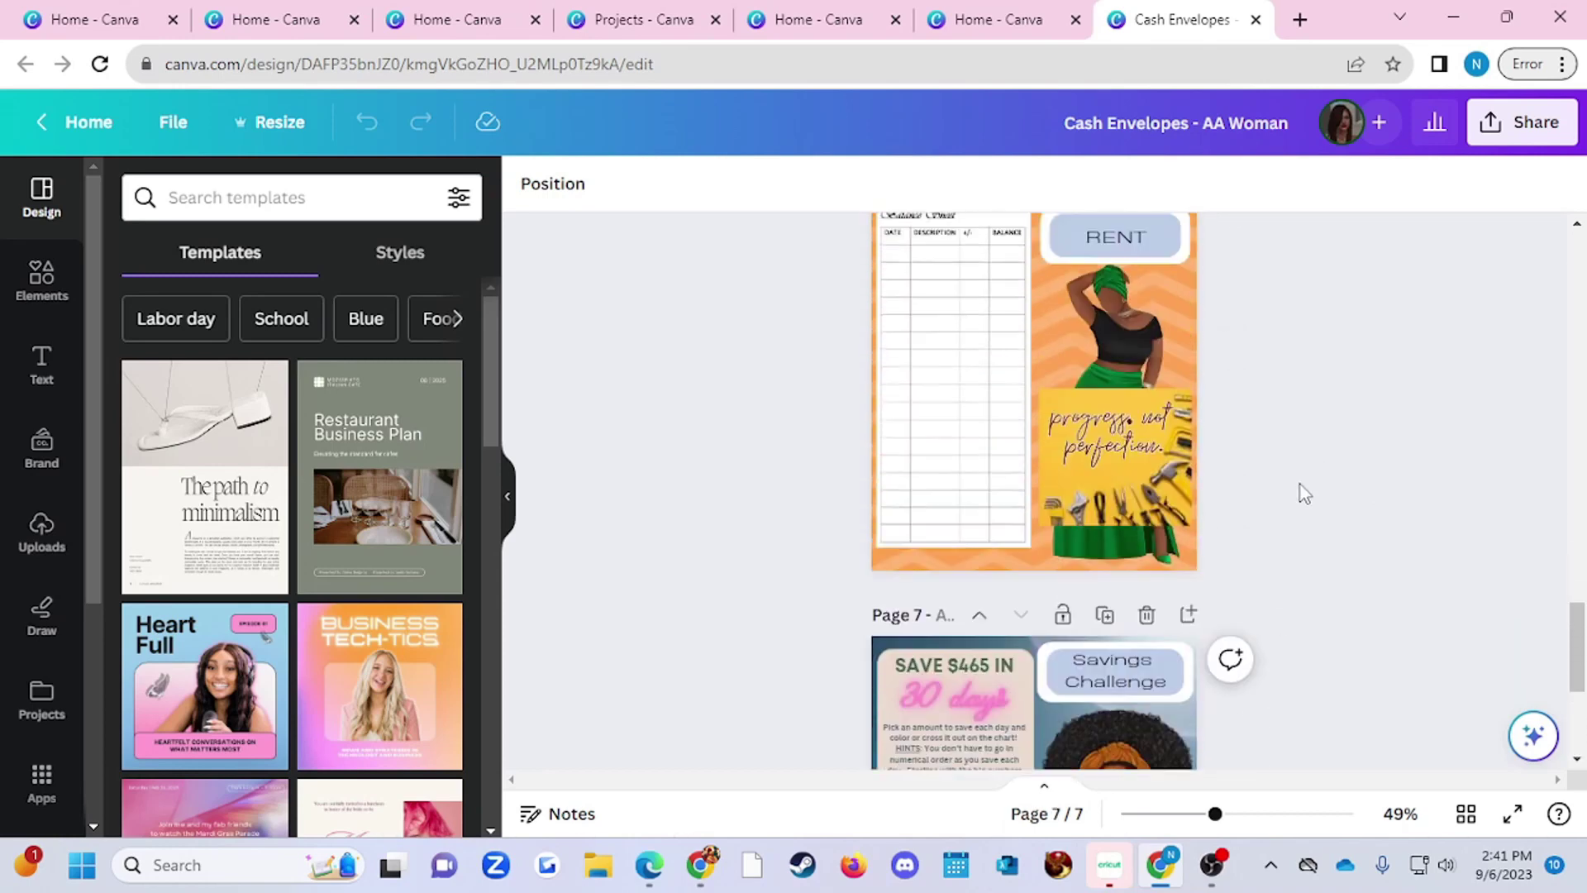
scroll(1302, 484, "down", 5)
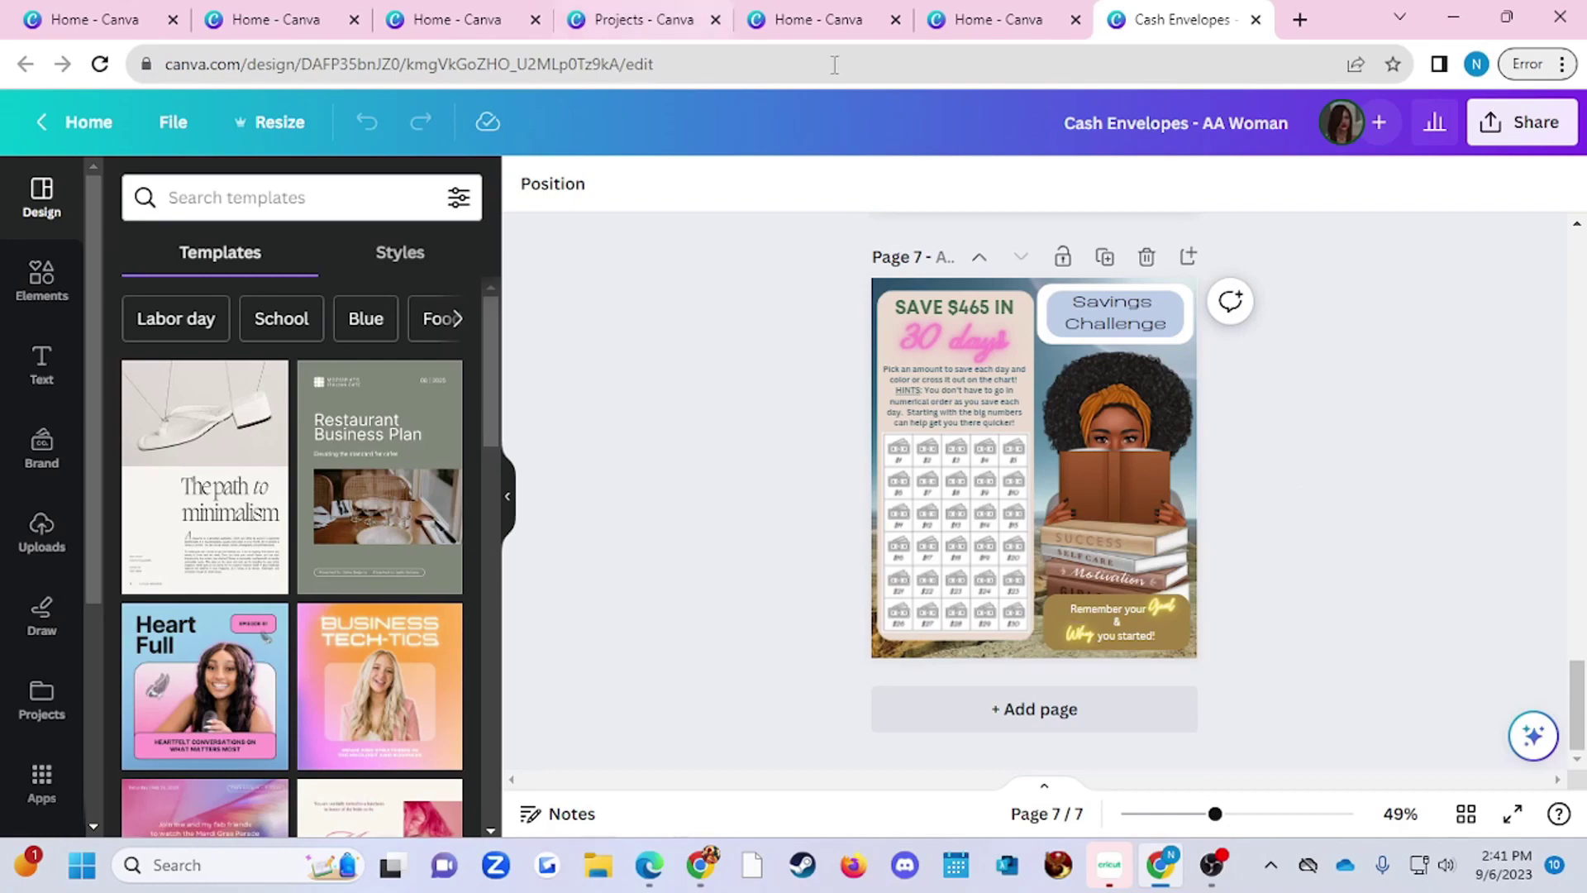
scroll(1119, 477, "up", 20)
scroll(1120, 474, "up", 3)
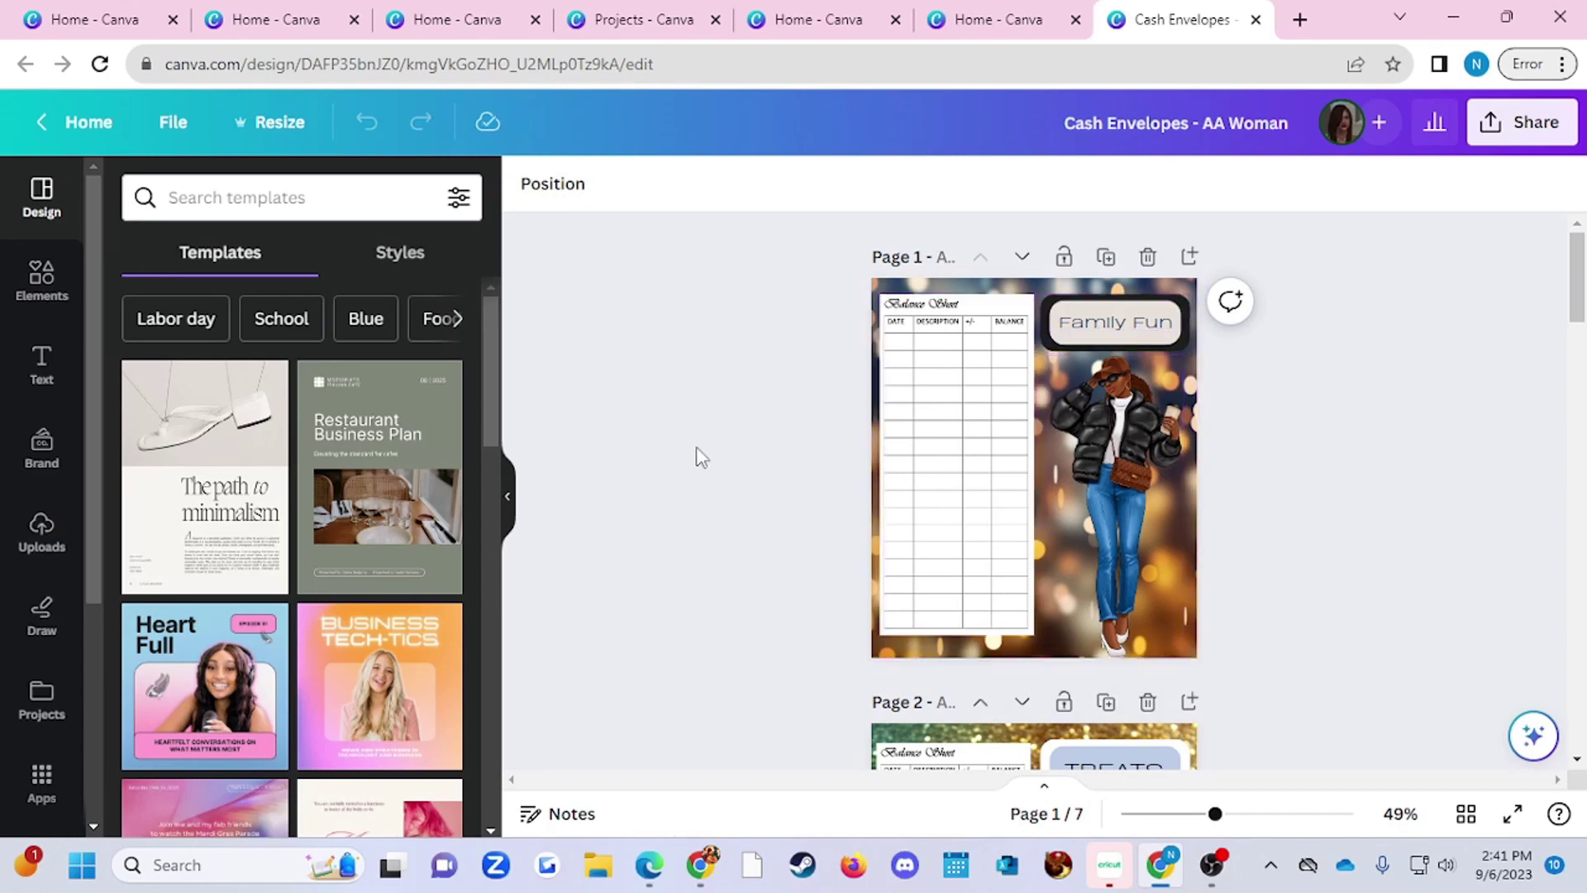
Check the custom size of the design and add a blank page after page 7
left_click(282, 124)
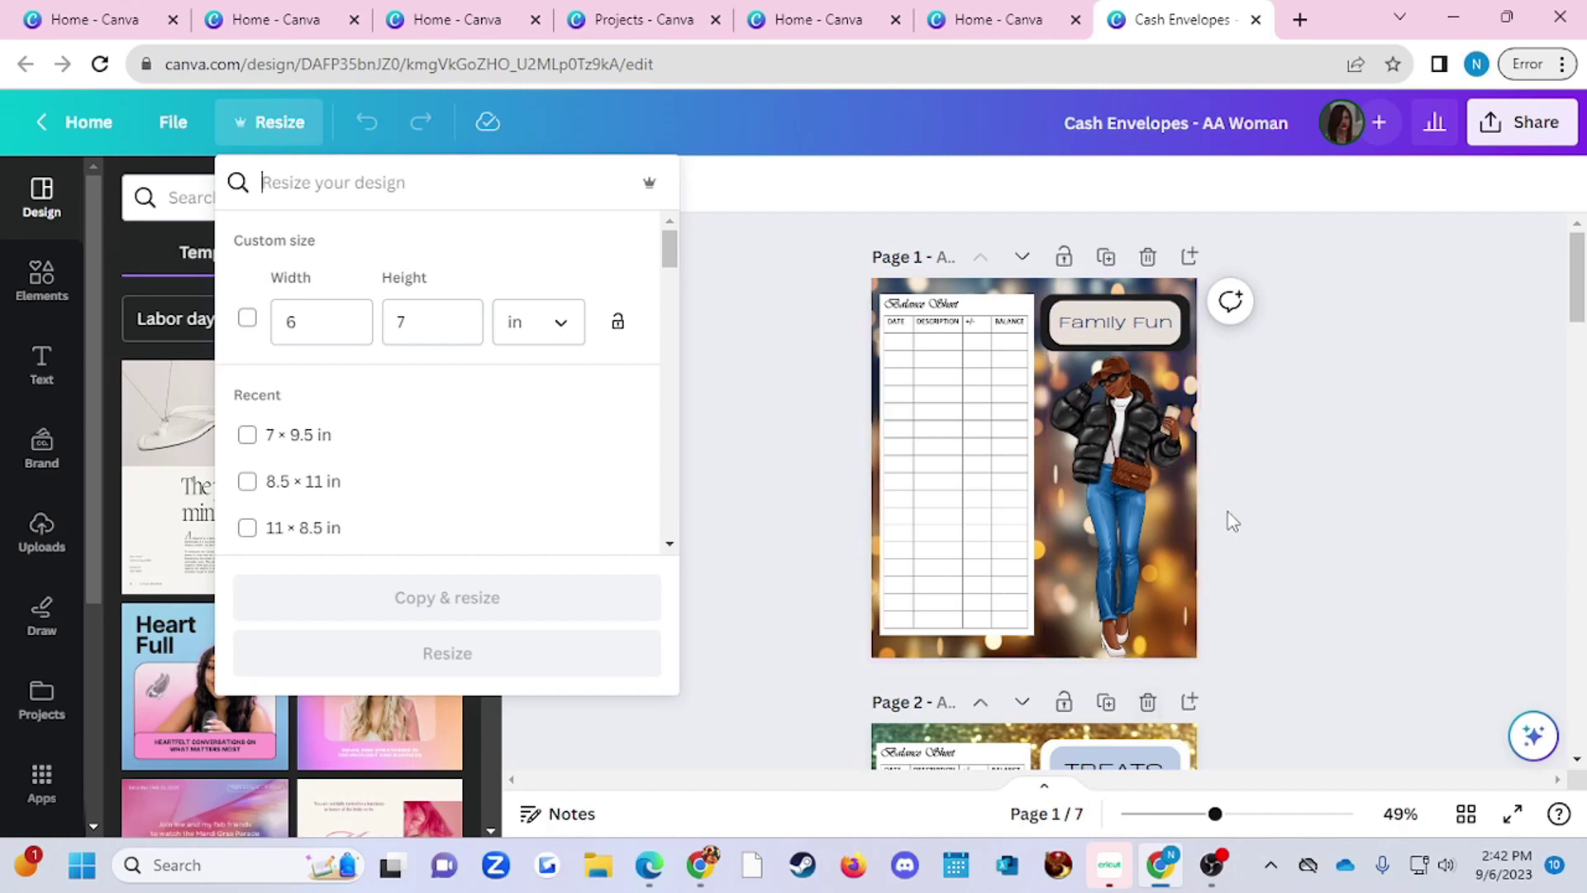
scroll(1232, 525, "down", 5)
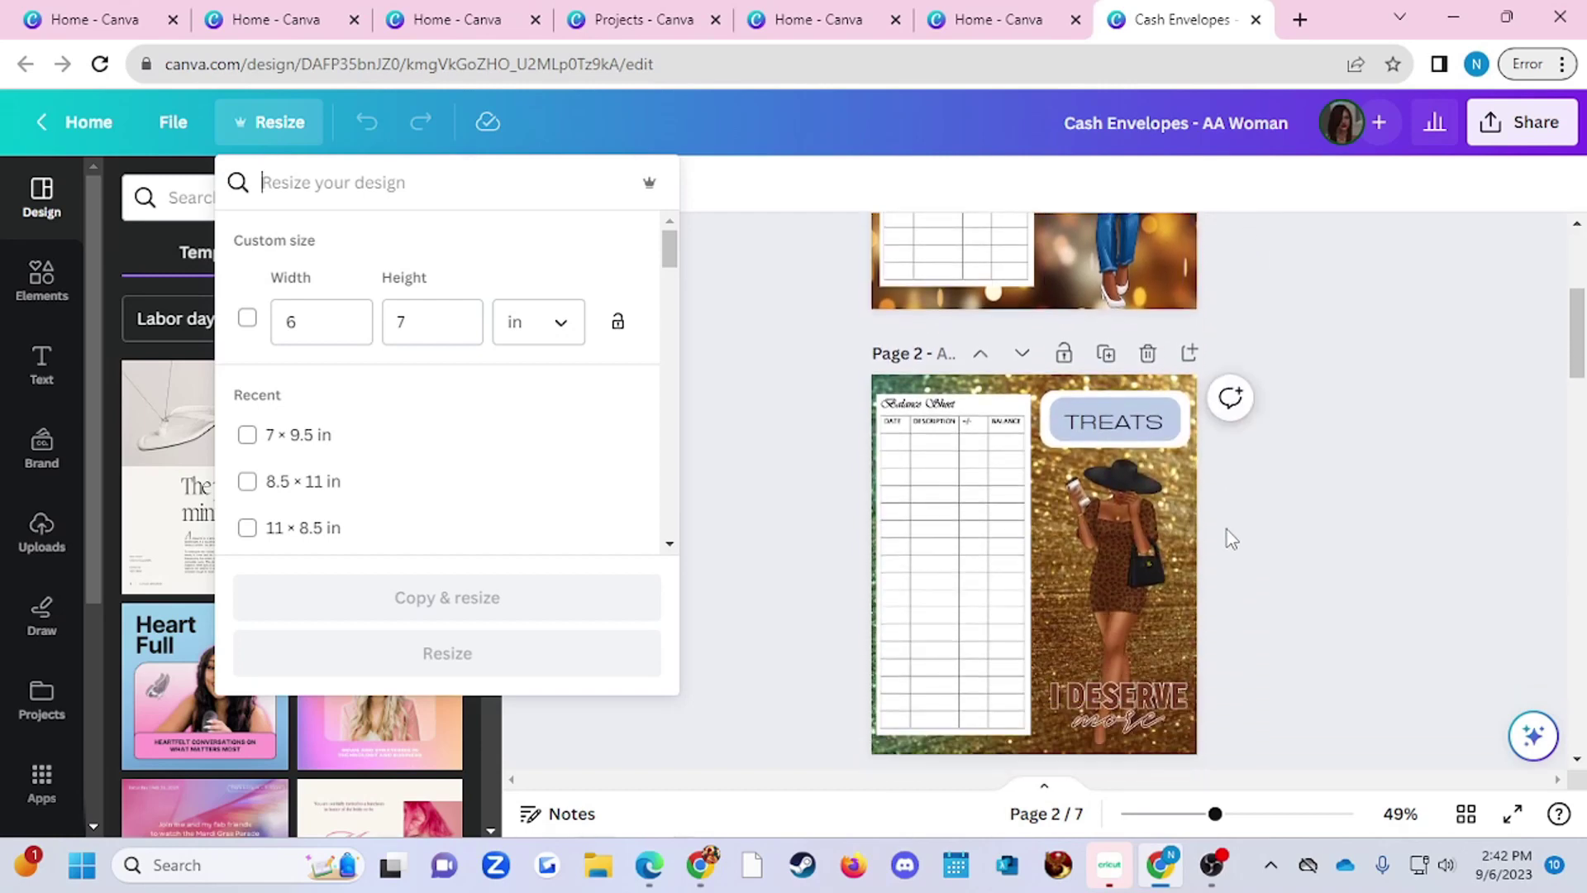
scroll(1232, 537, "down", 10)
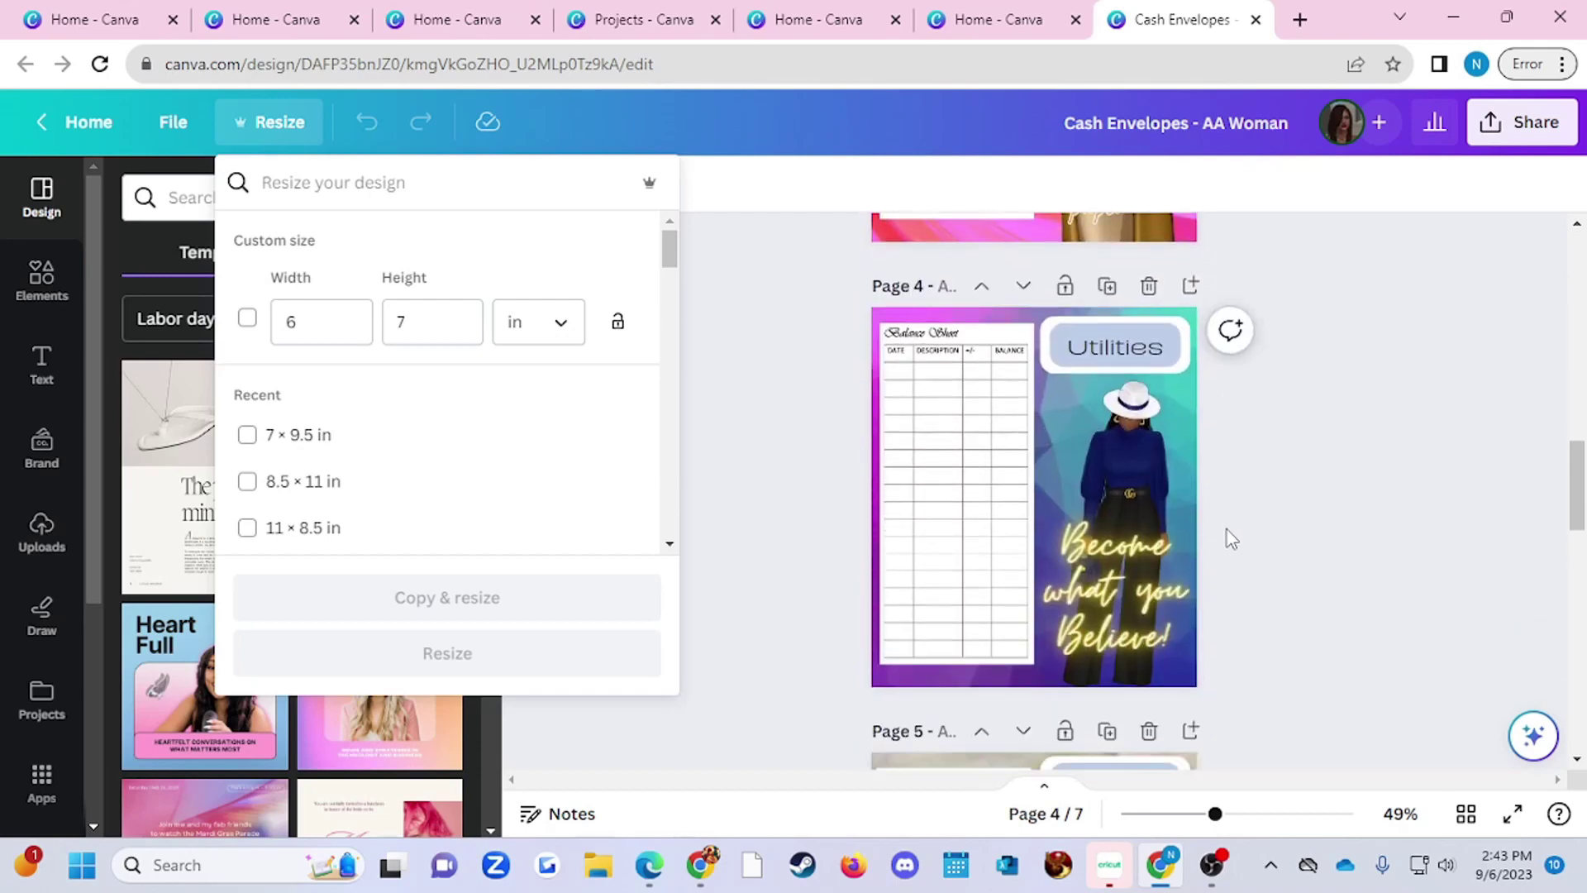
scroll(1232, 539, "down", 12)
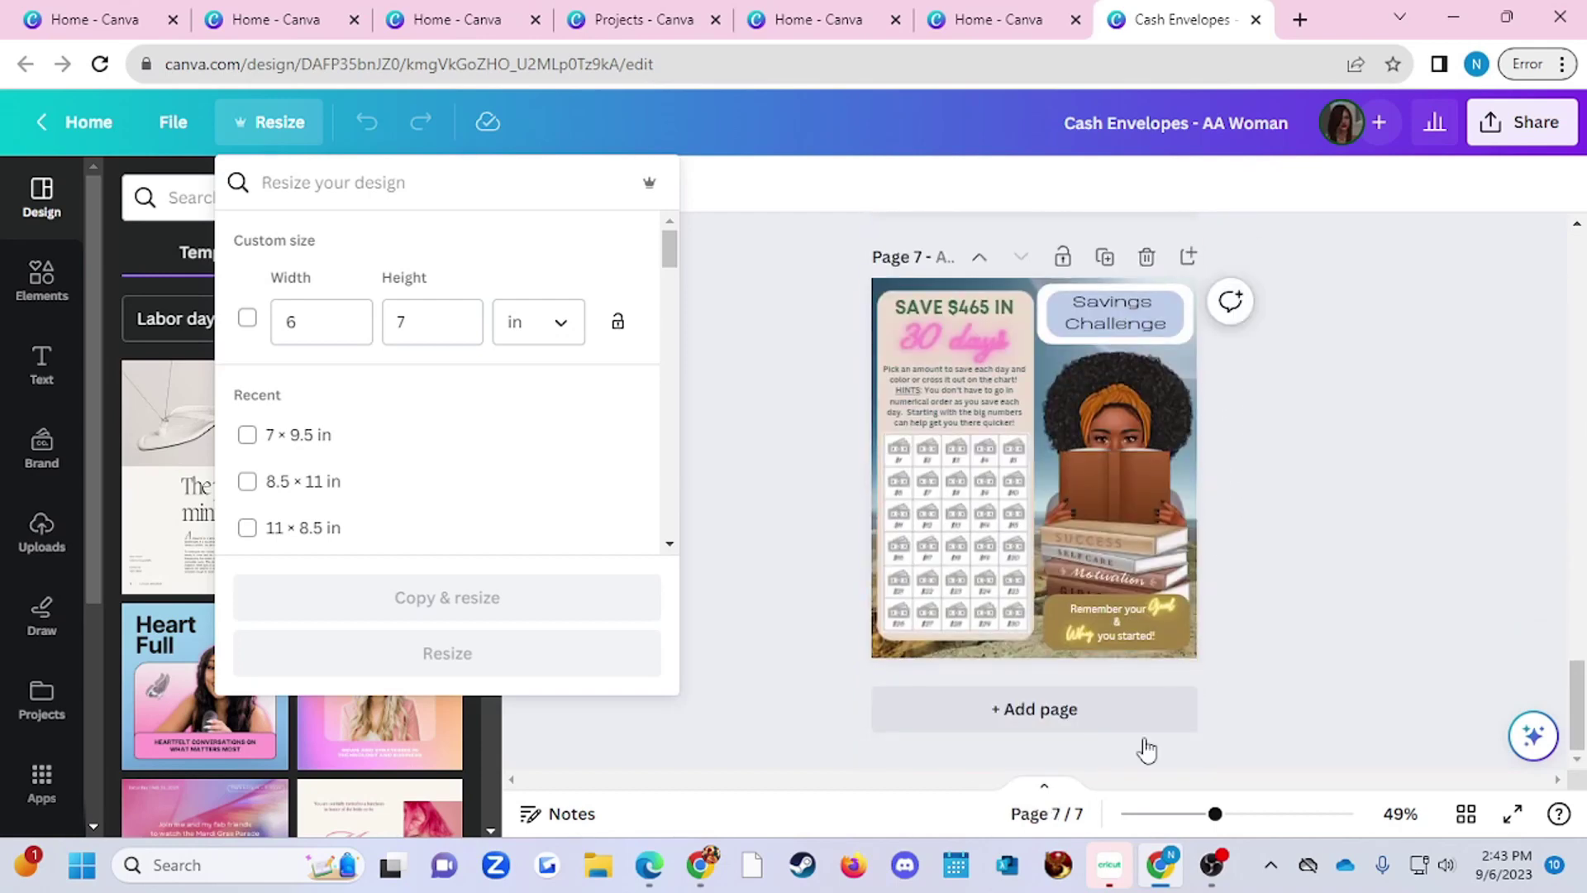
left_click(1077, 716)
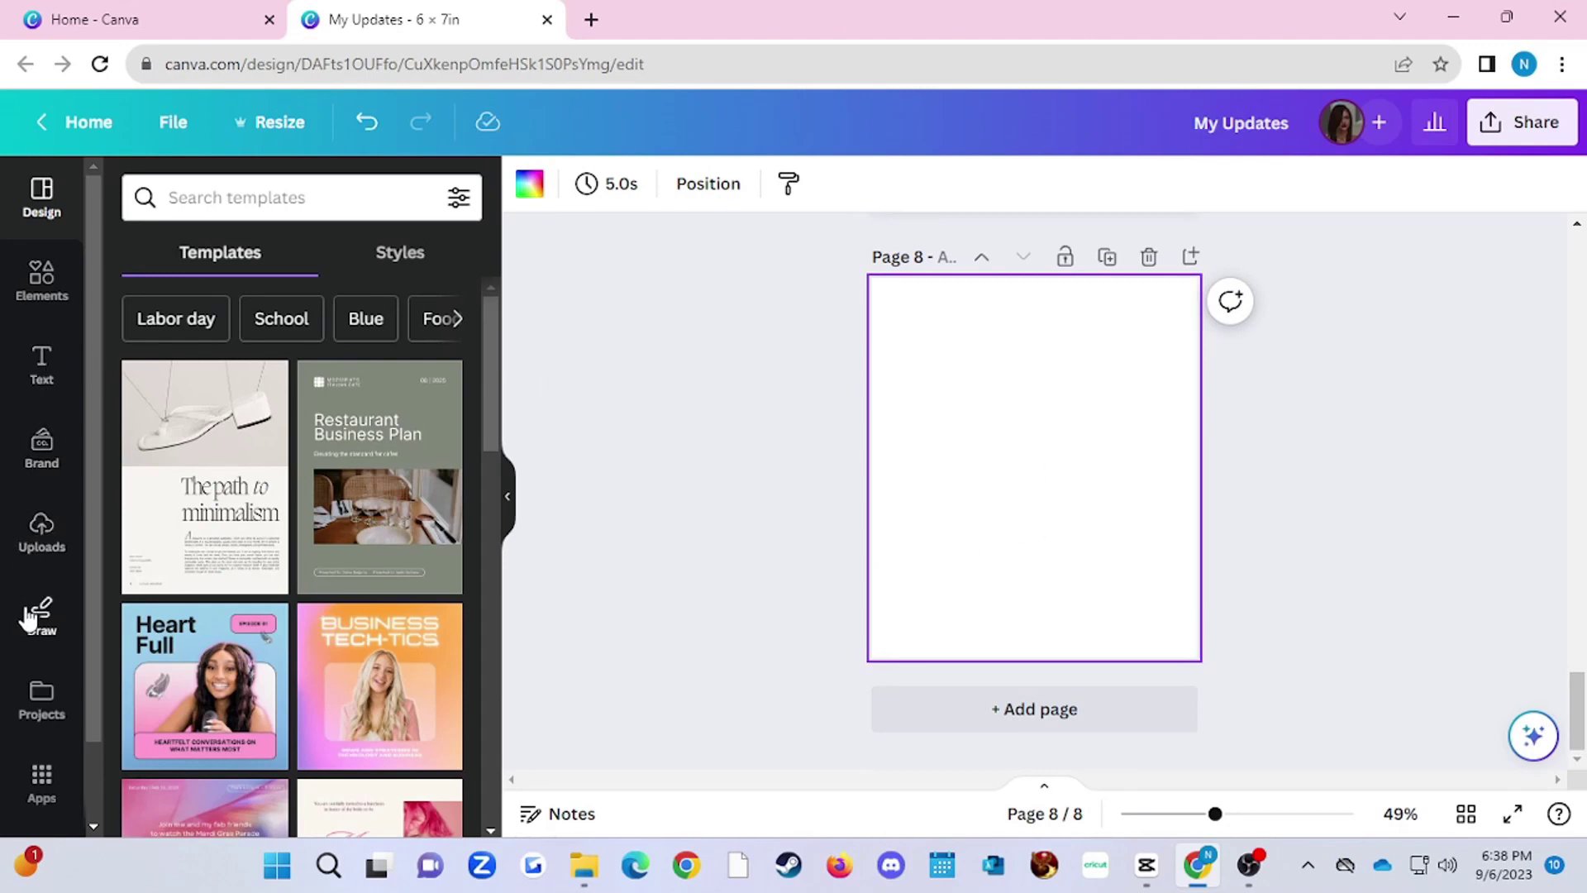
Place a grid of two equal side-by-side columns on blank page 8 so that it fills the page
scroll(49, 606, "down", 1)
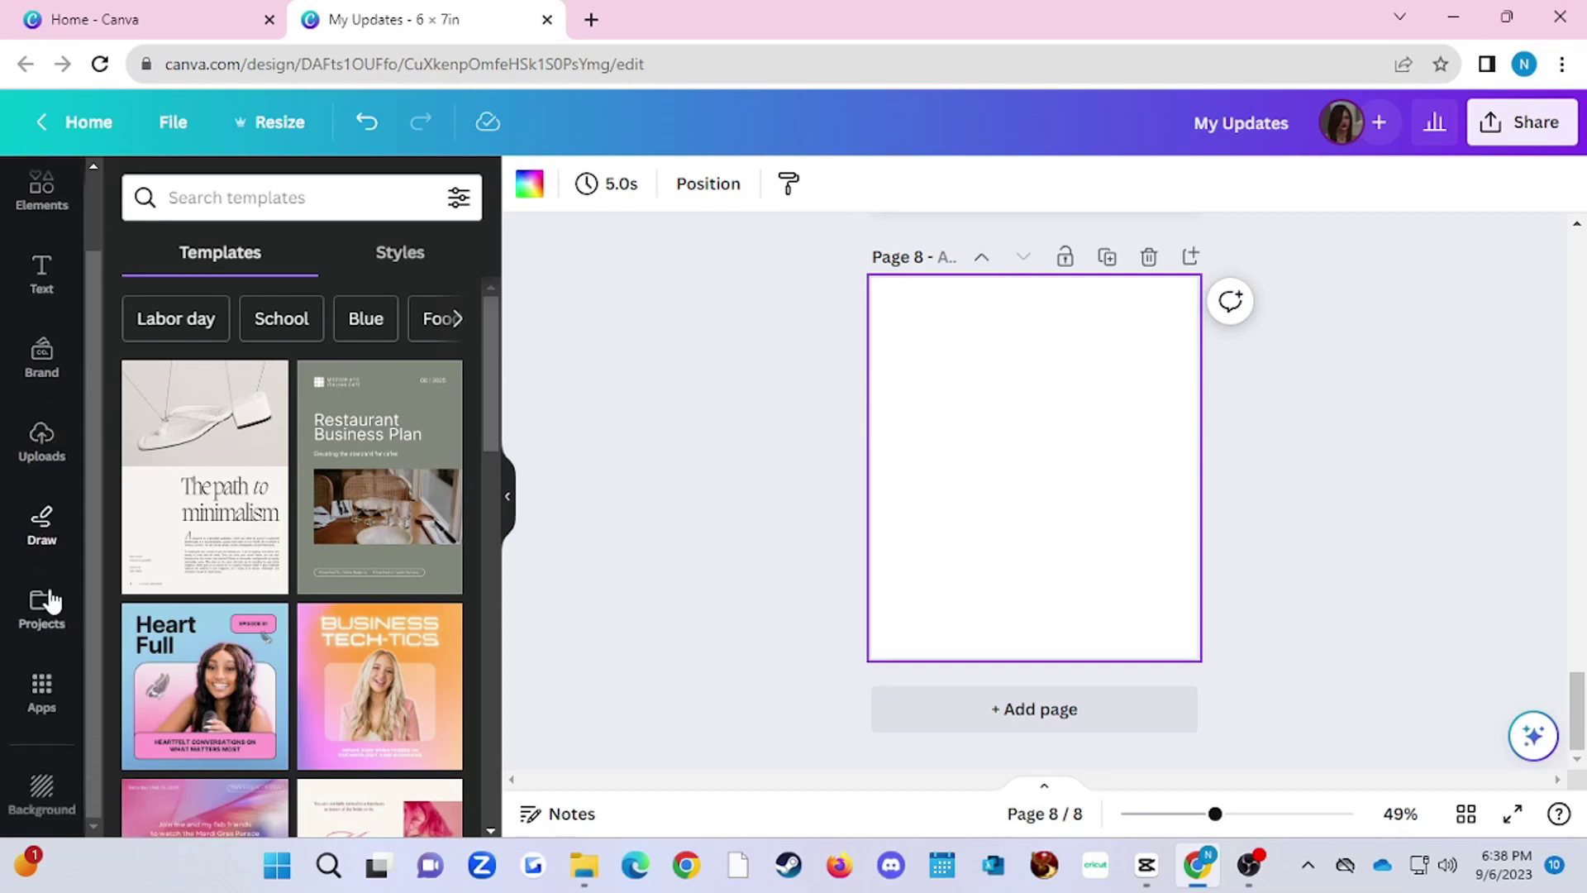
scroll(50, 601, "up", 1)
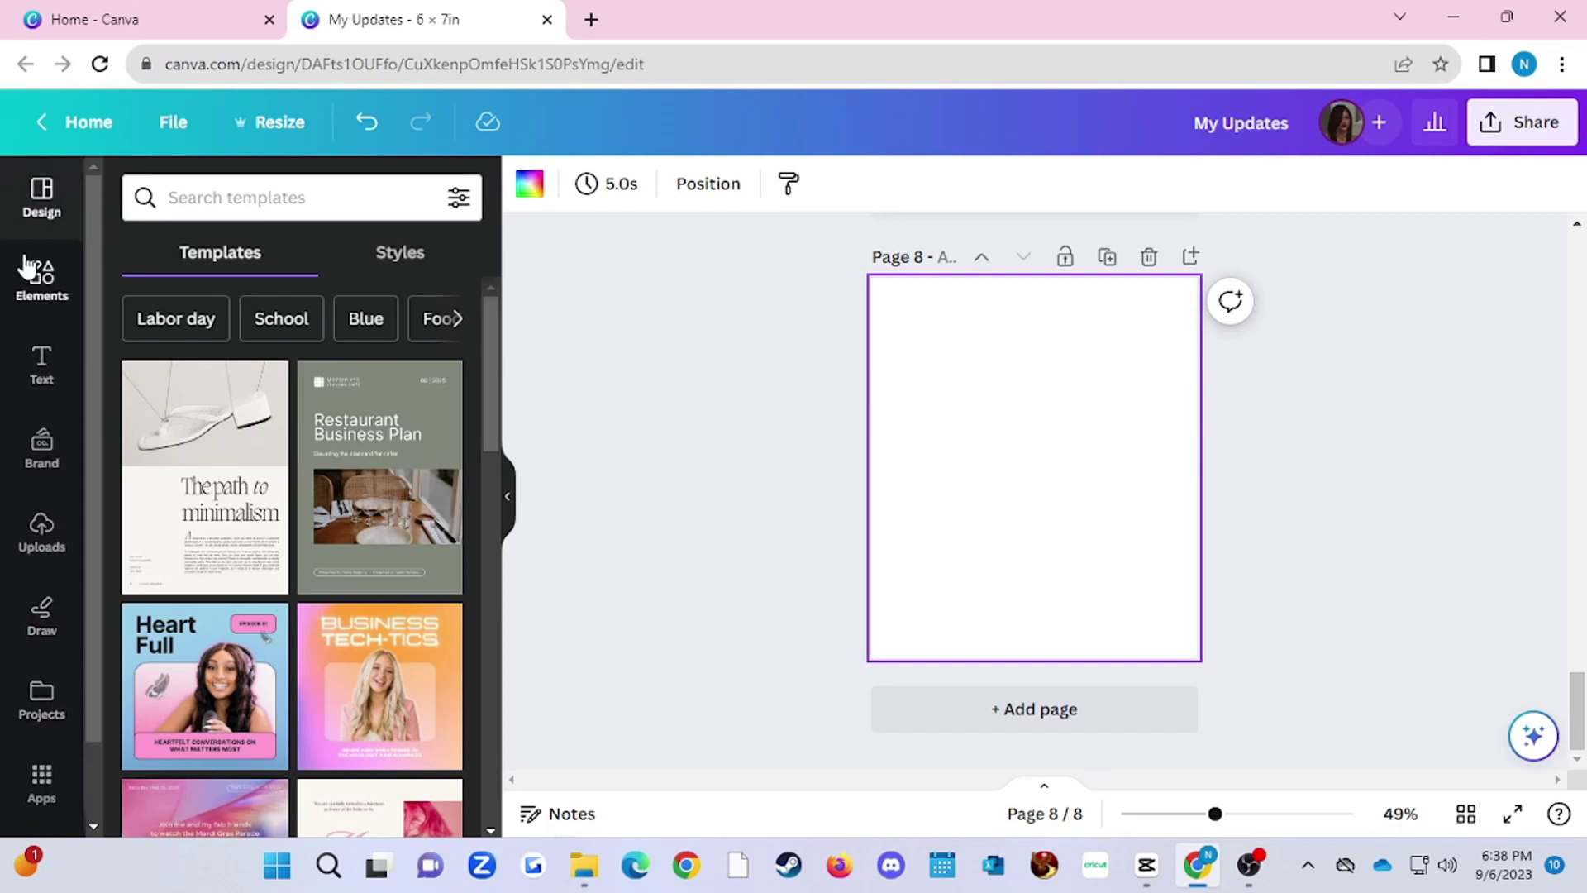
left_click(41, 280)
scroll(250, 472, "down", 7)
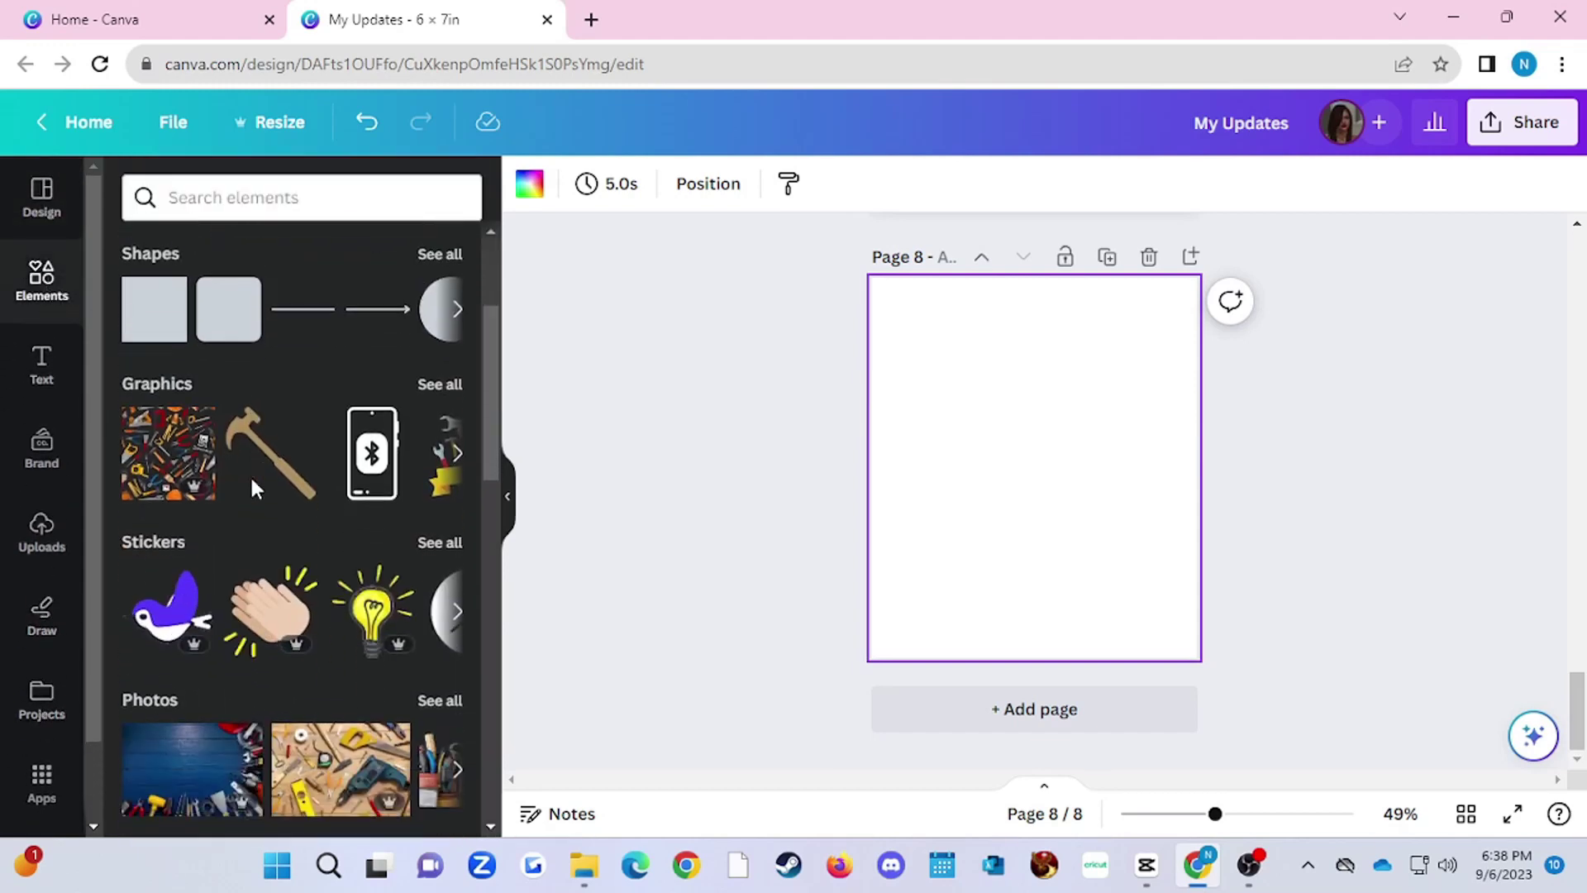
scroll(252, 496, "down", 8)
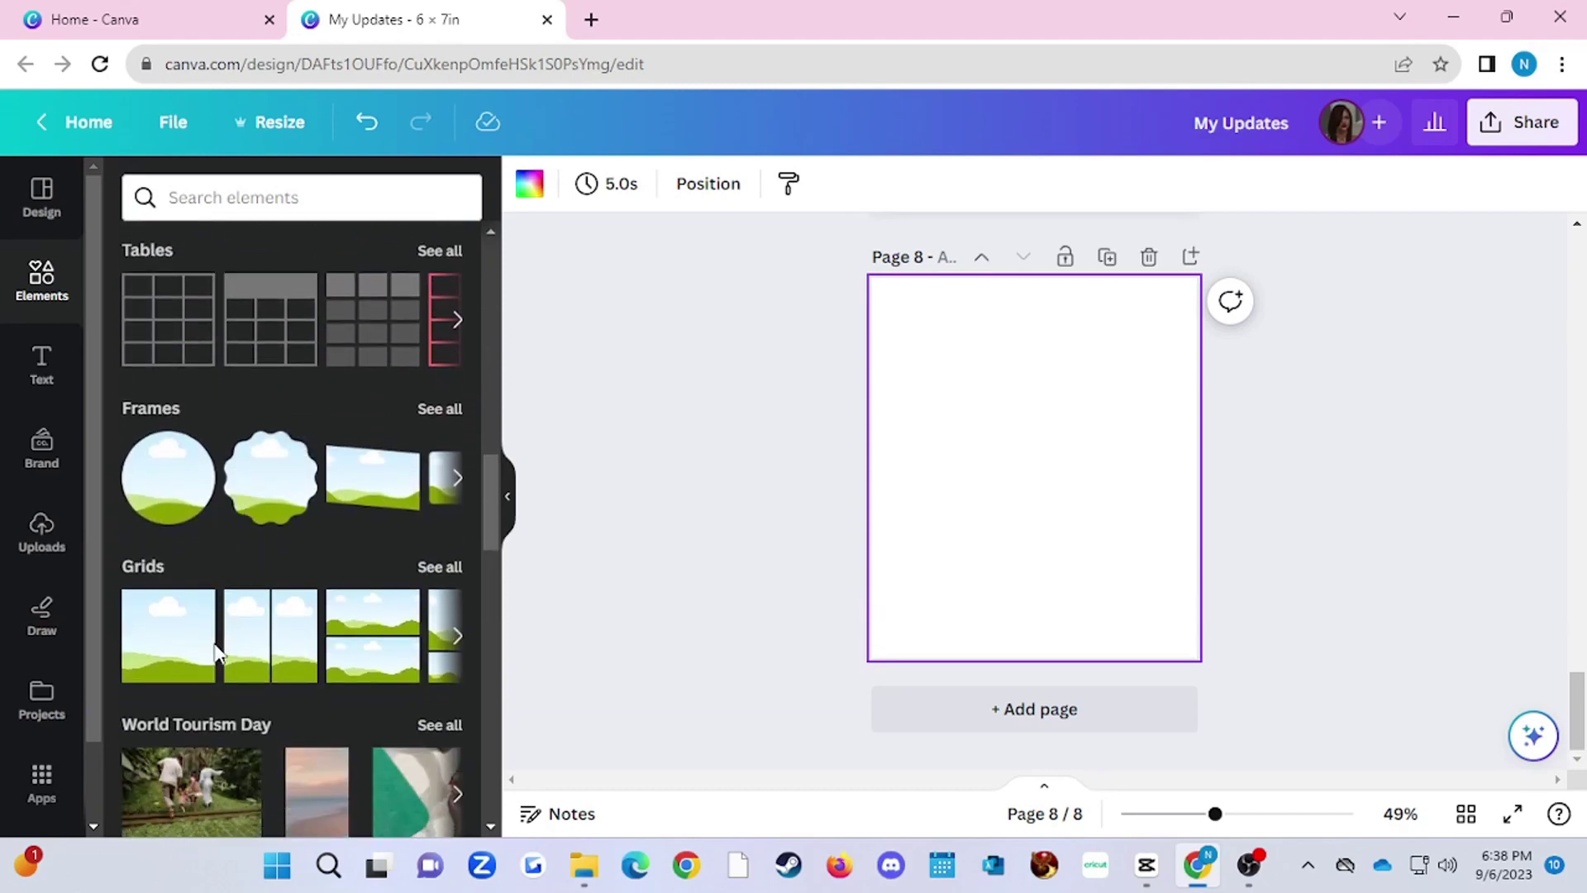
left_click(442, 570)
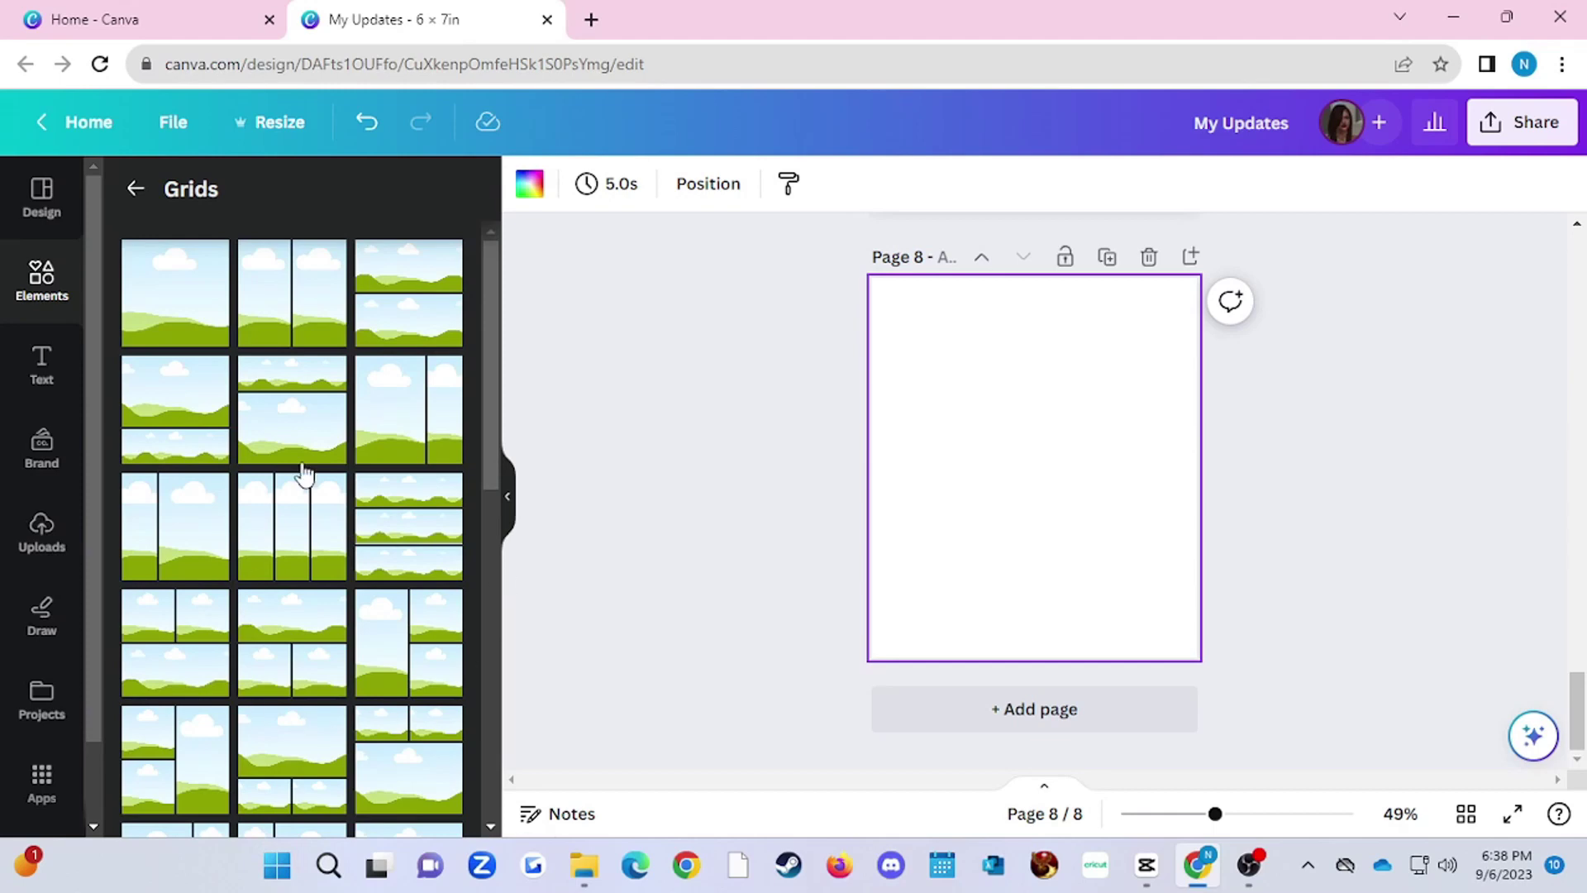
left_click_drag(298, 328, 970, 415)
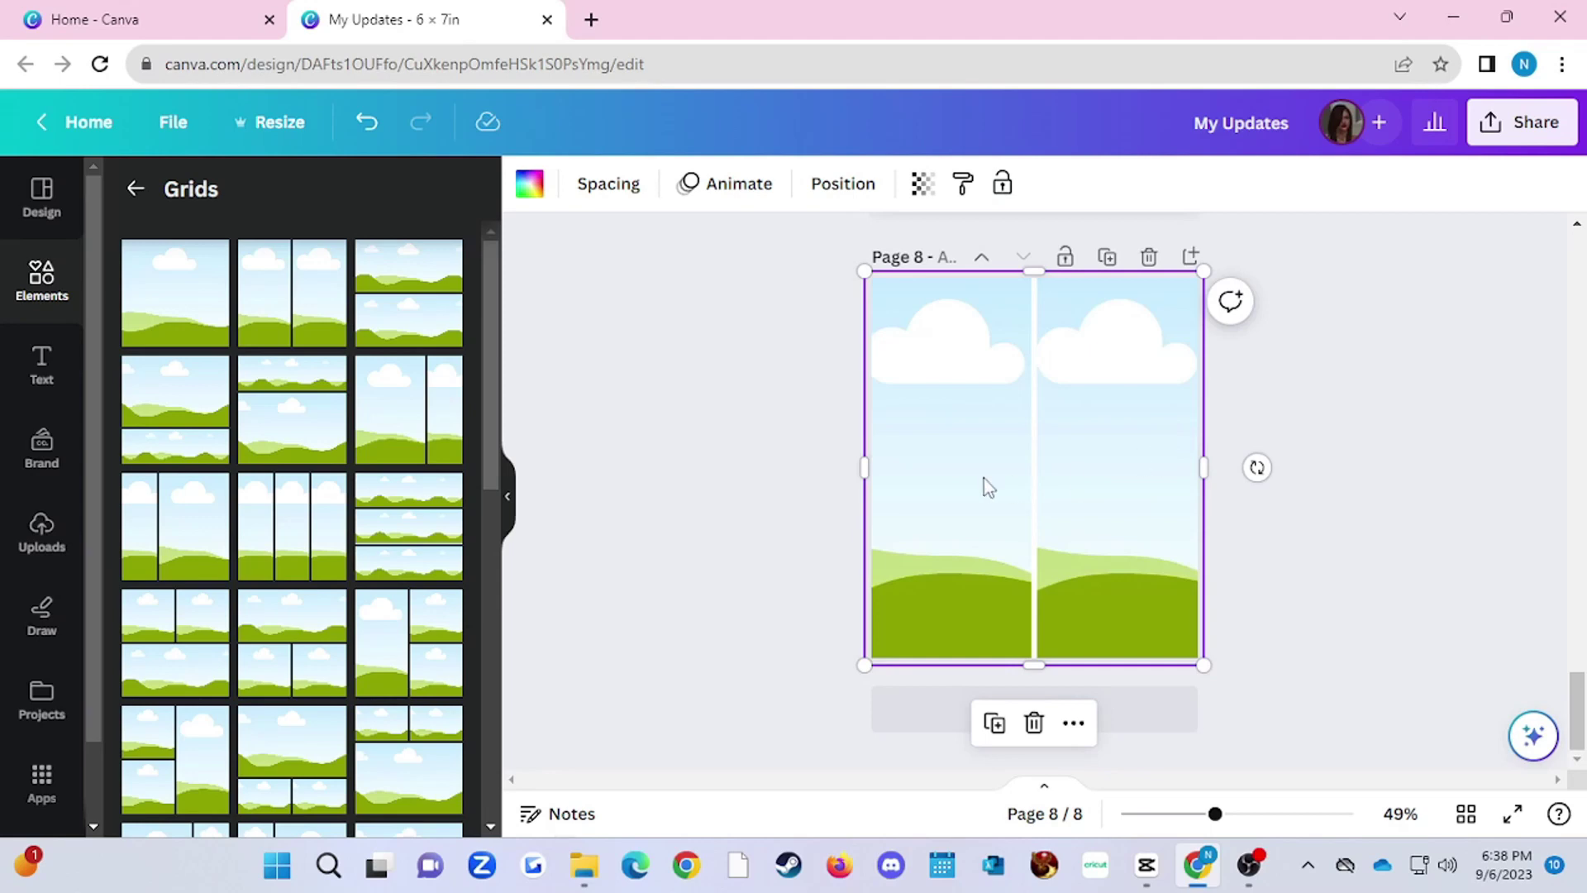
Browse the recently used elements for a possible background
left_click(50, 279)
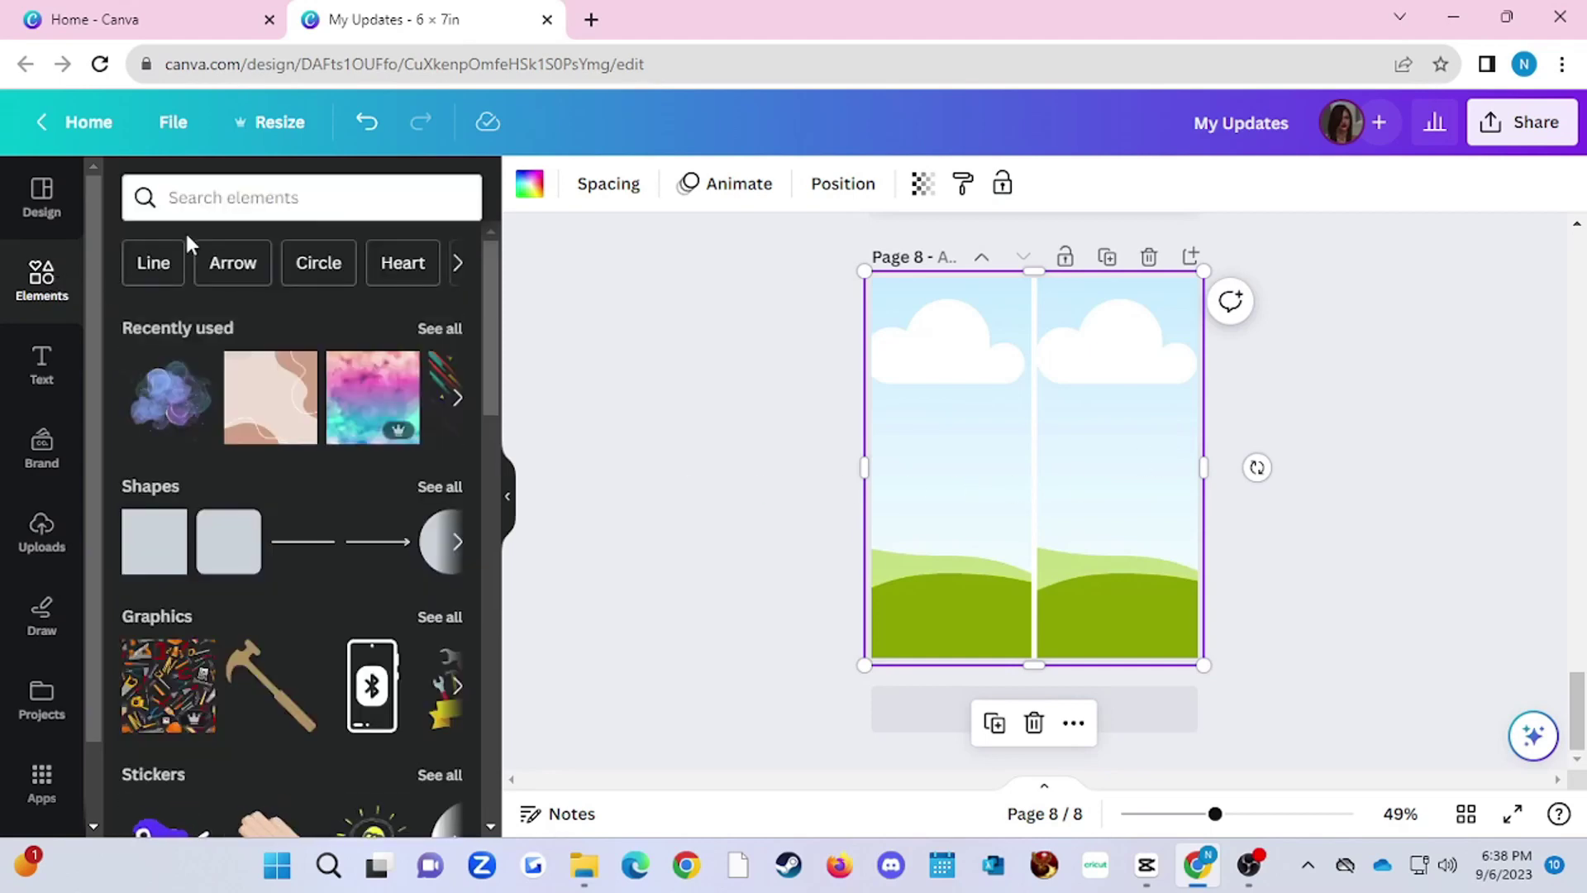
left_click(238, 198)
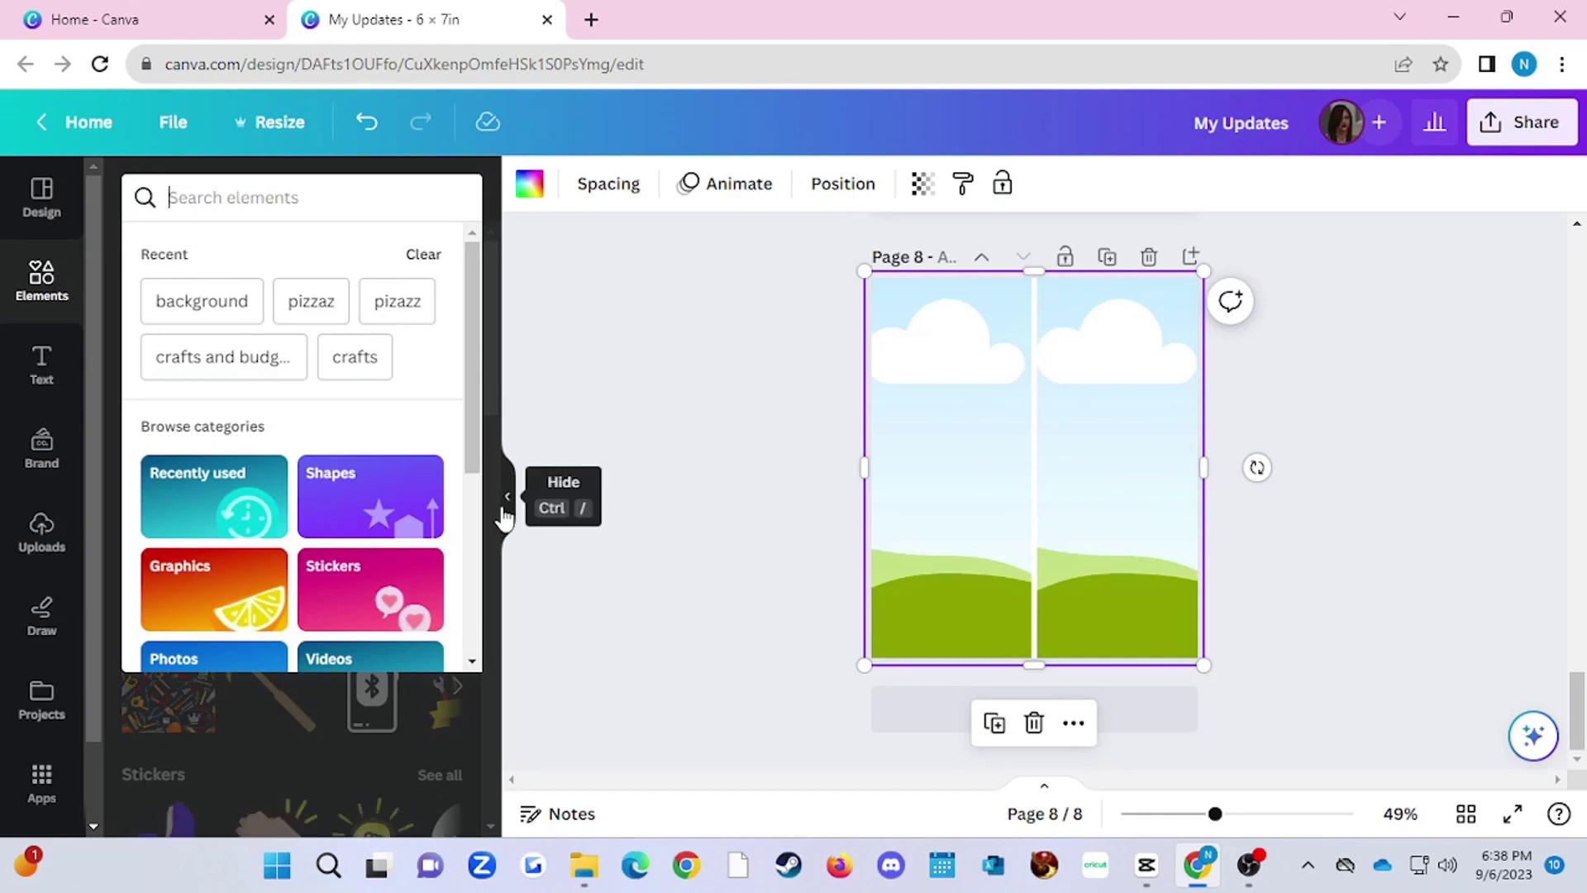
left_click(220, 488)
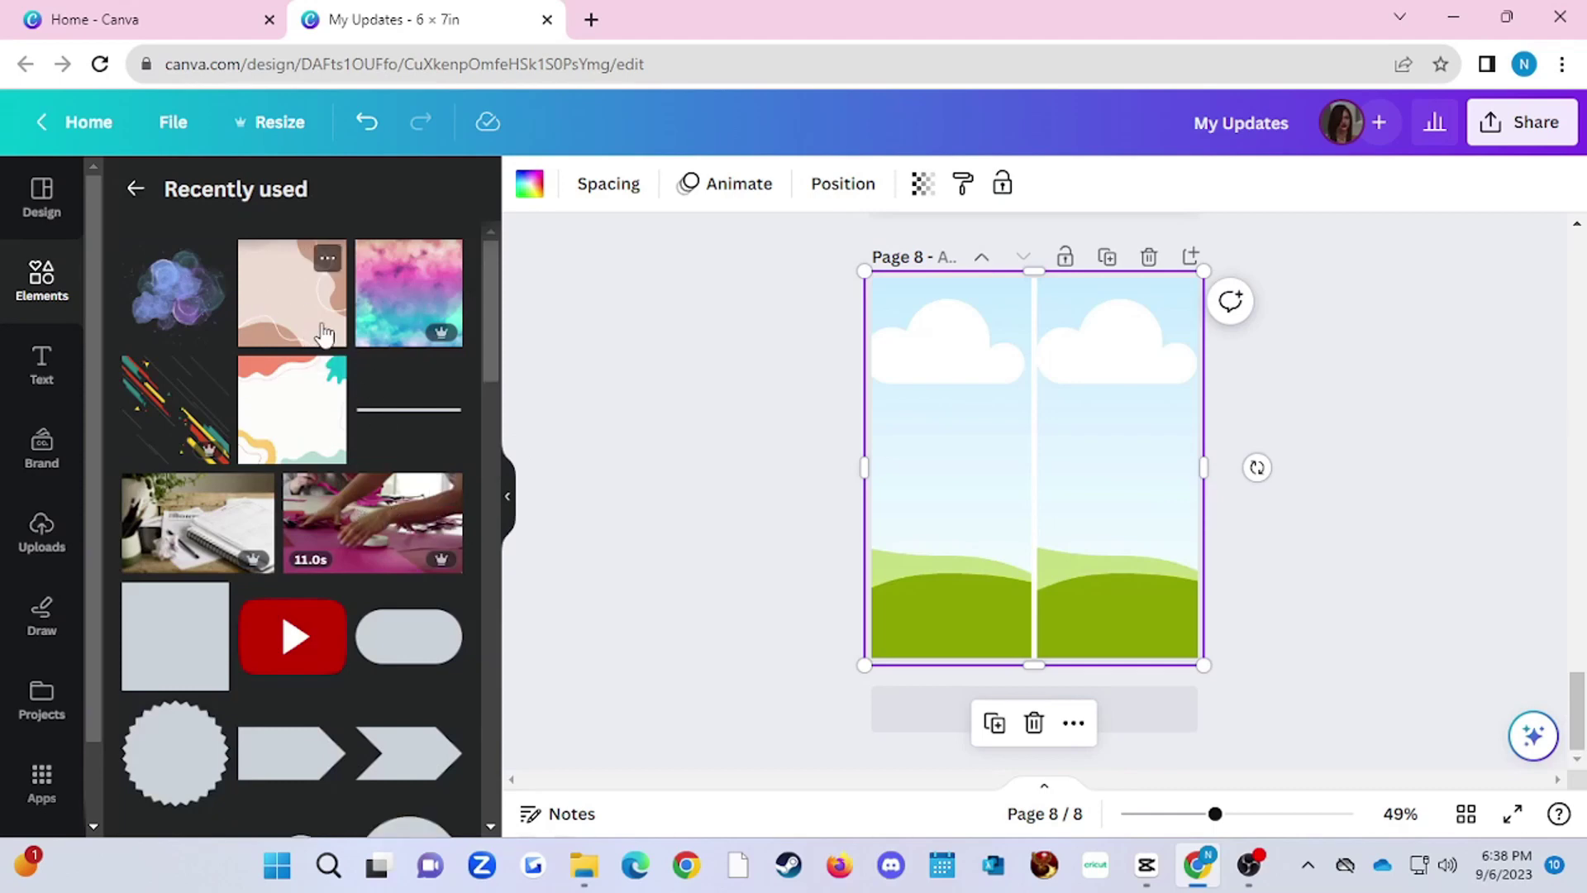
scroll(344, 624, "down", 10)
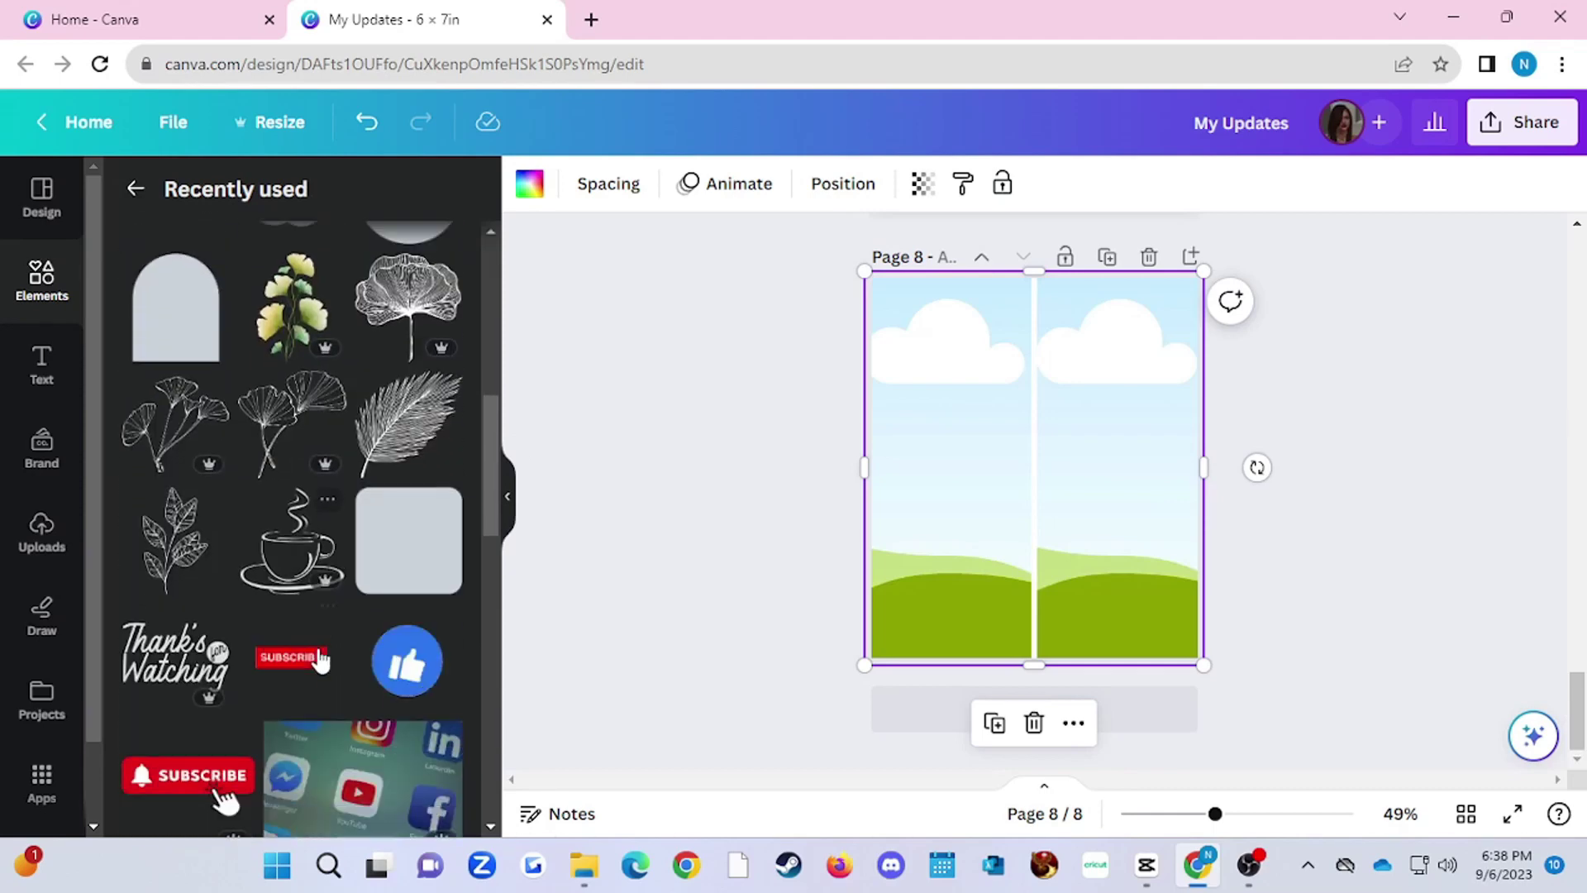
scroll(318, 658, "up", 10)
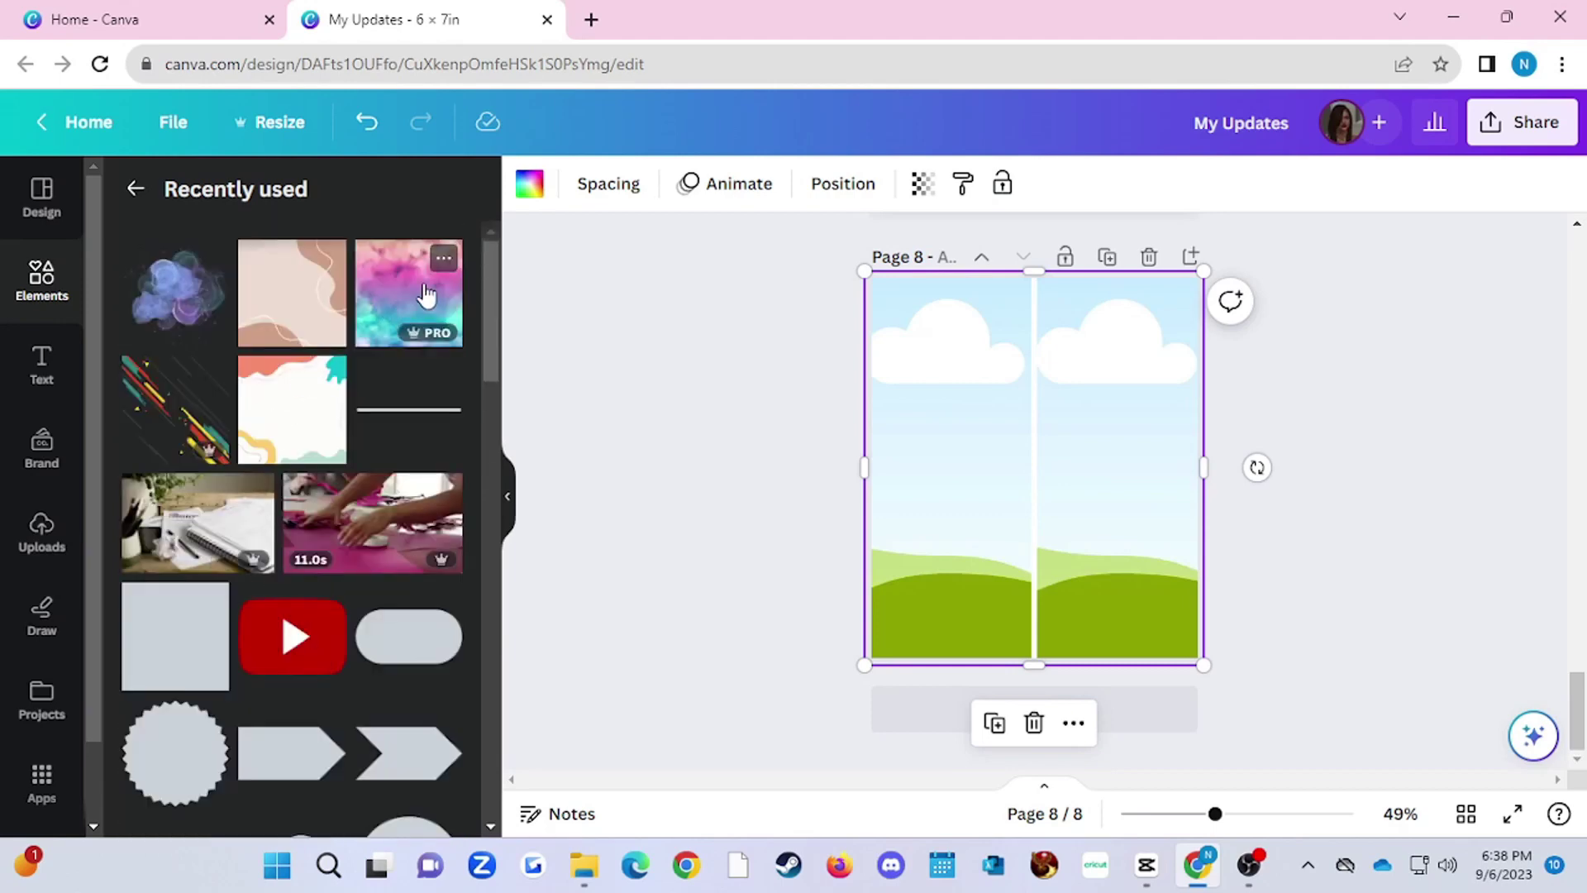
left_click(136, 189)
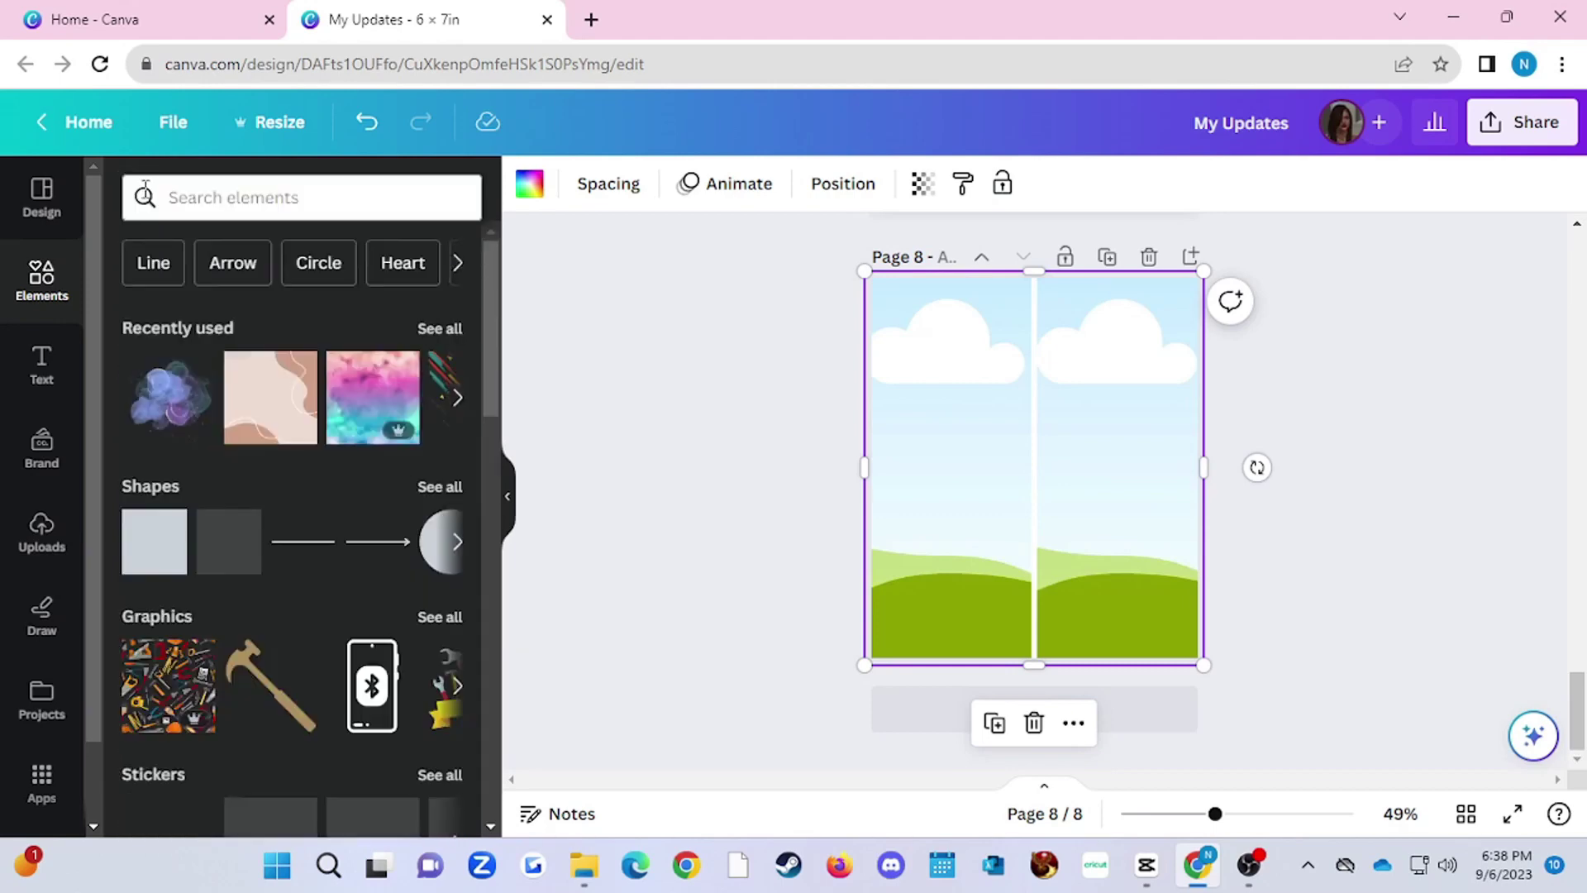
Search the elements for "background" graphics and fill both grid columns on page 8 with the green watercolor graphic
left_click(281, 195)
left_click(236, 305)
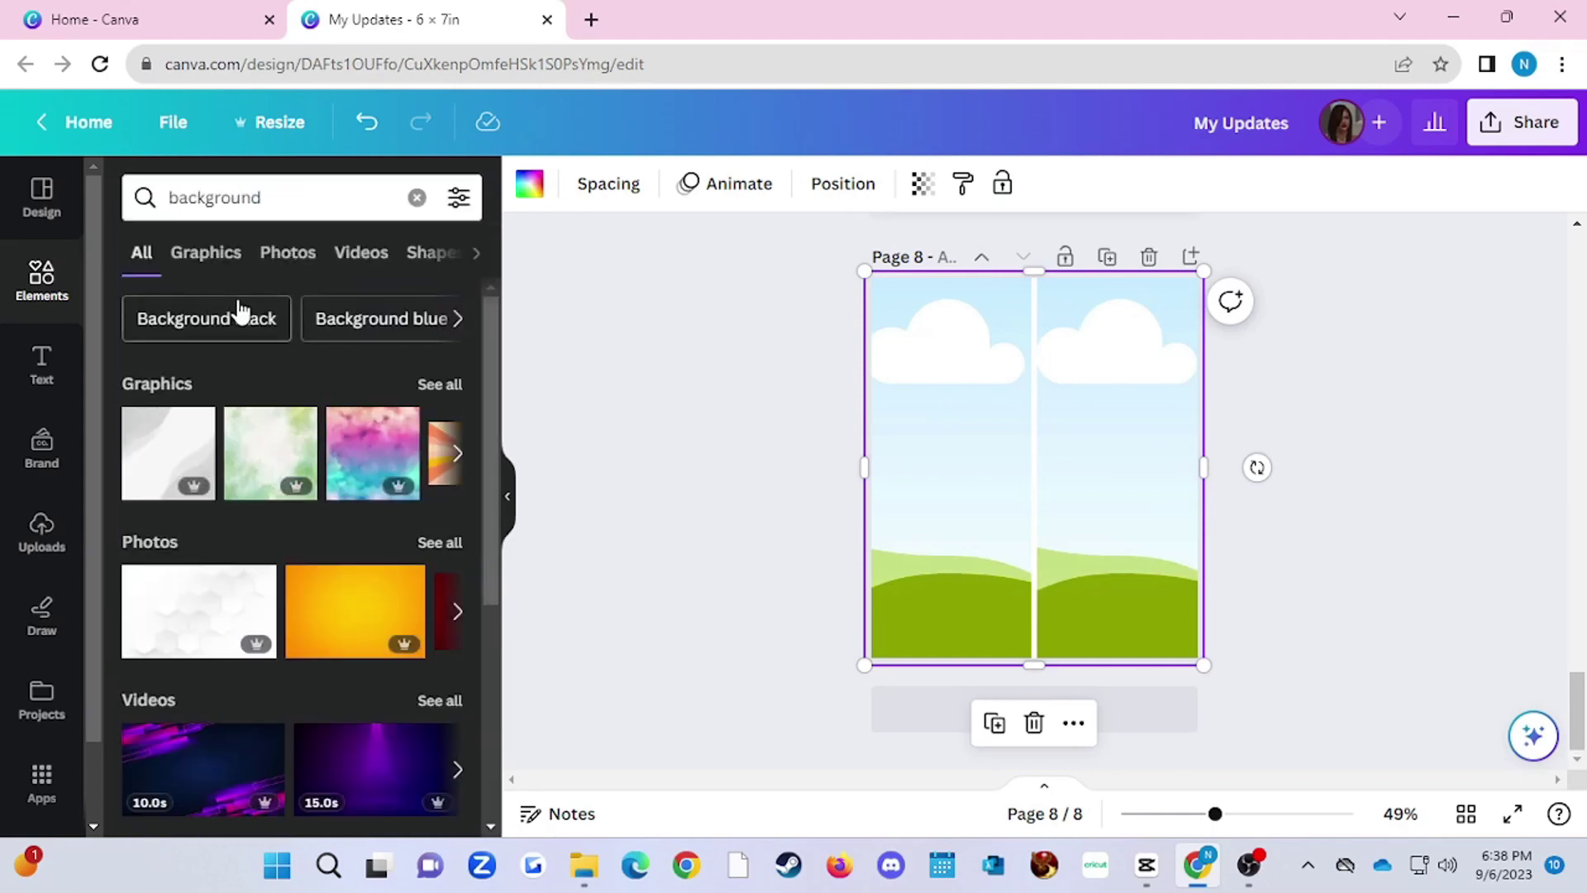
left_click(436, 386)
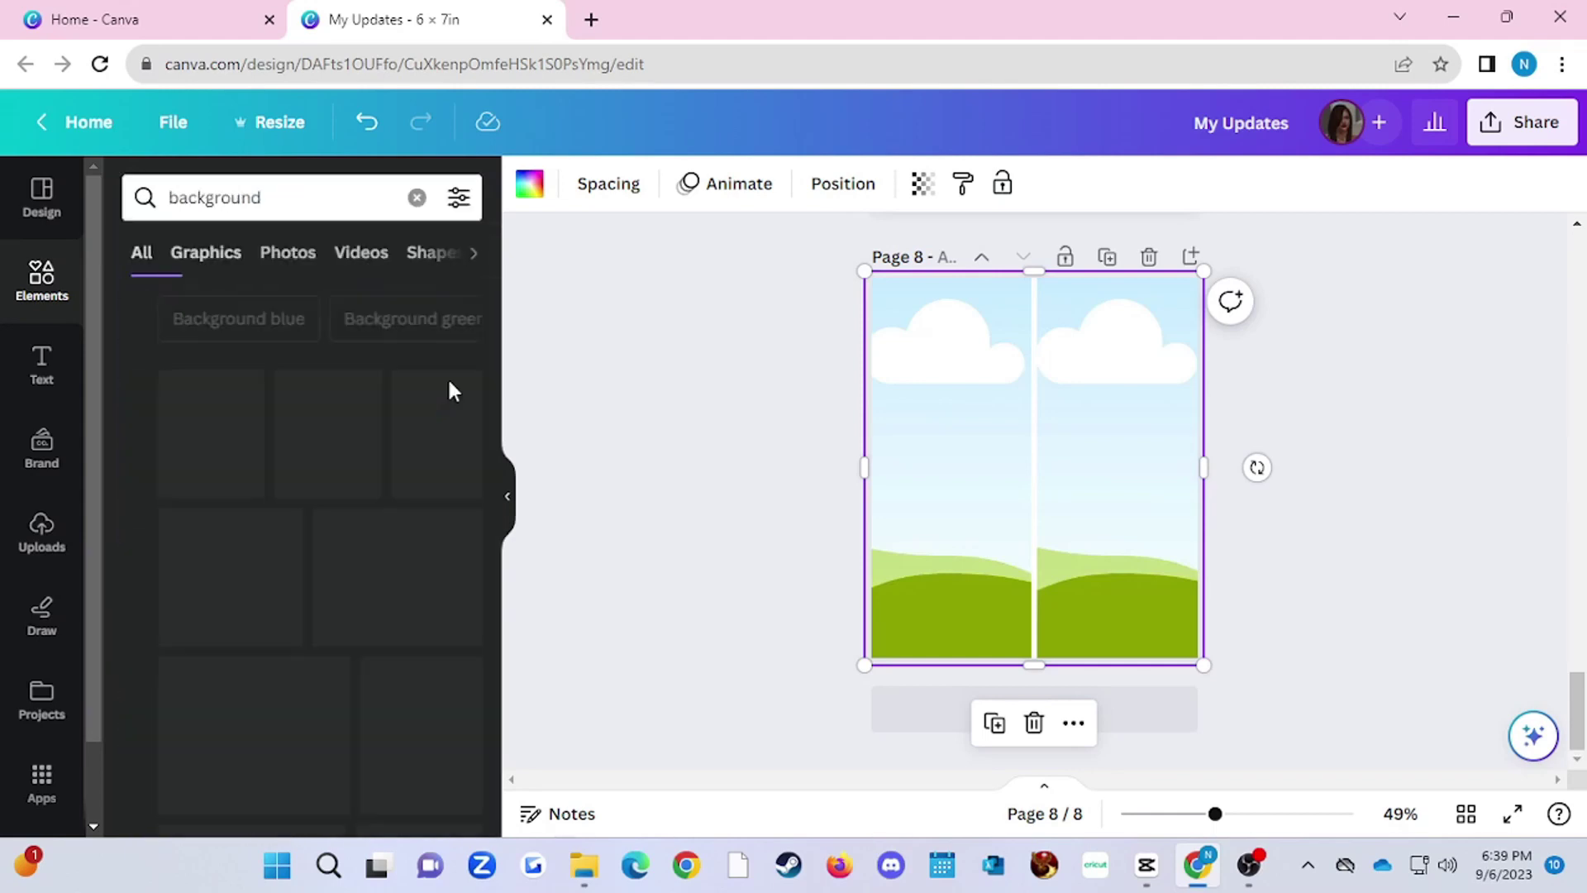
scroll(488, 418, "down", 1)
left_click_drag(488, 418, 498, 801)
scroll(499, 798, "down", 5)
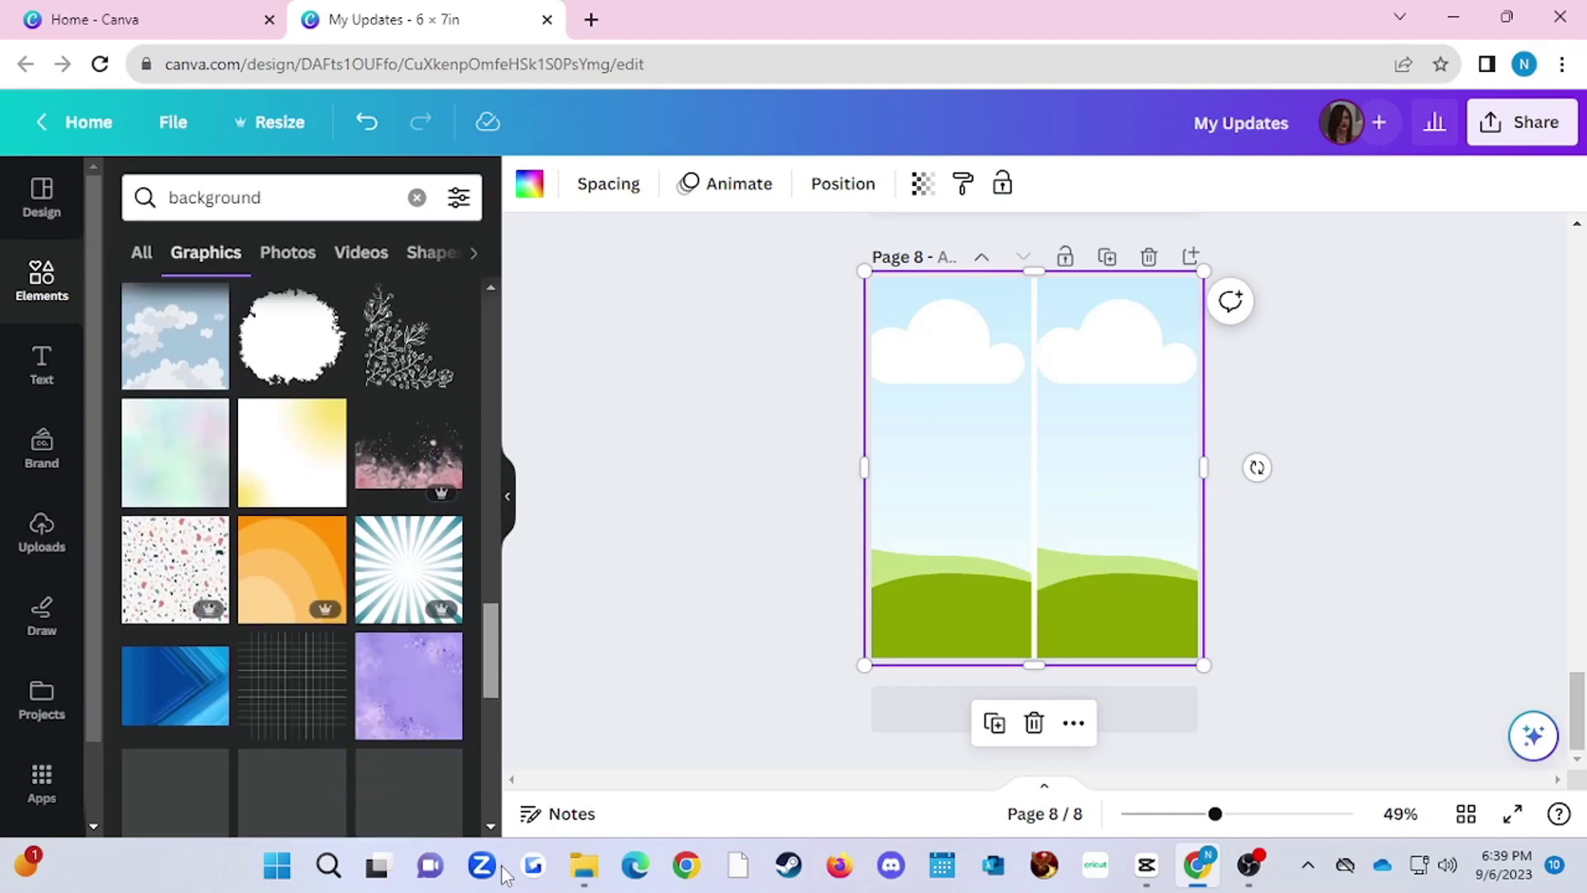
scroll(491, 675, "down", 8)
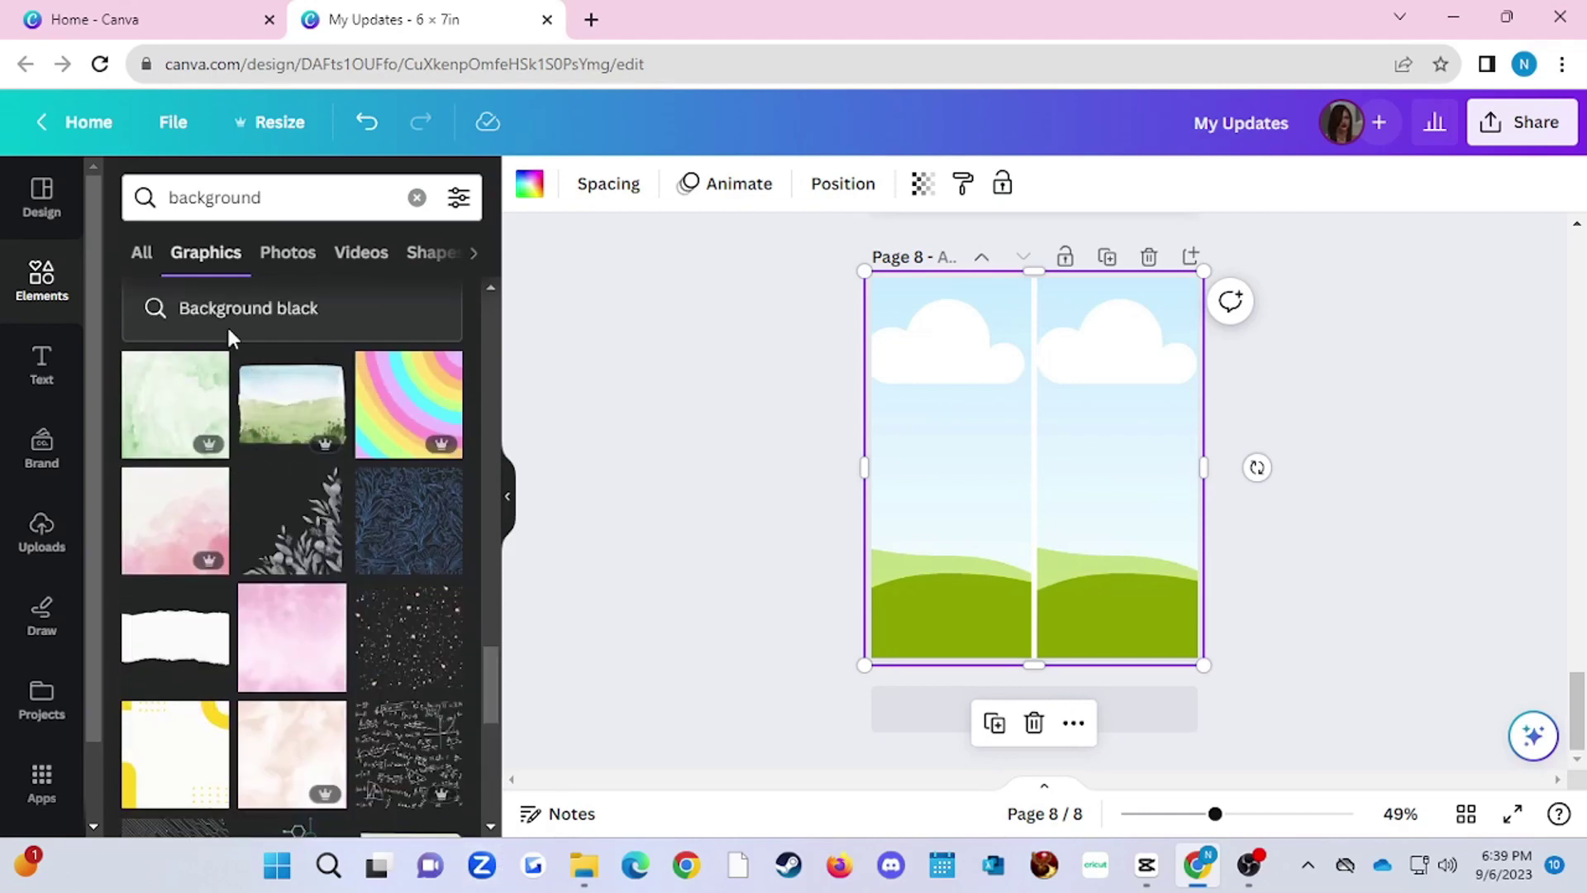
left_click_drag(170, 424, 907, 362)
left_click_drag(170, 414, 1069, 421)
Try placing the blue leaf-pattern graphic on the right grid column of page 8, and delete it
left_click_drag(280, 538, 269, 507)
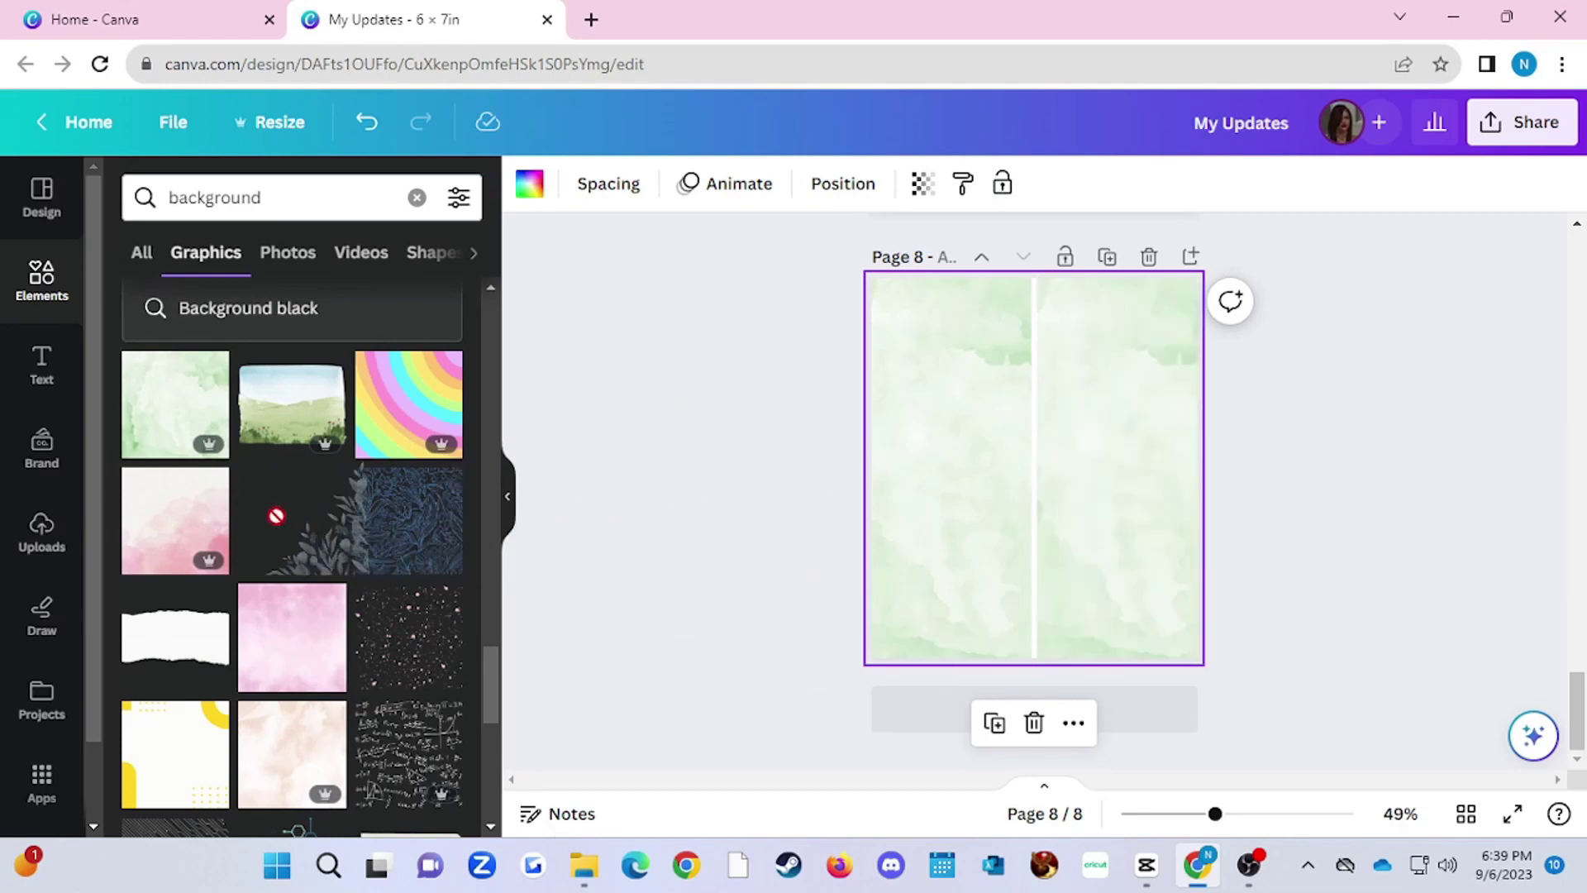
left_click_drag(400, 538, 1099, 445)
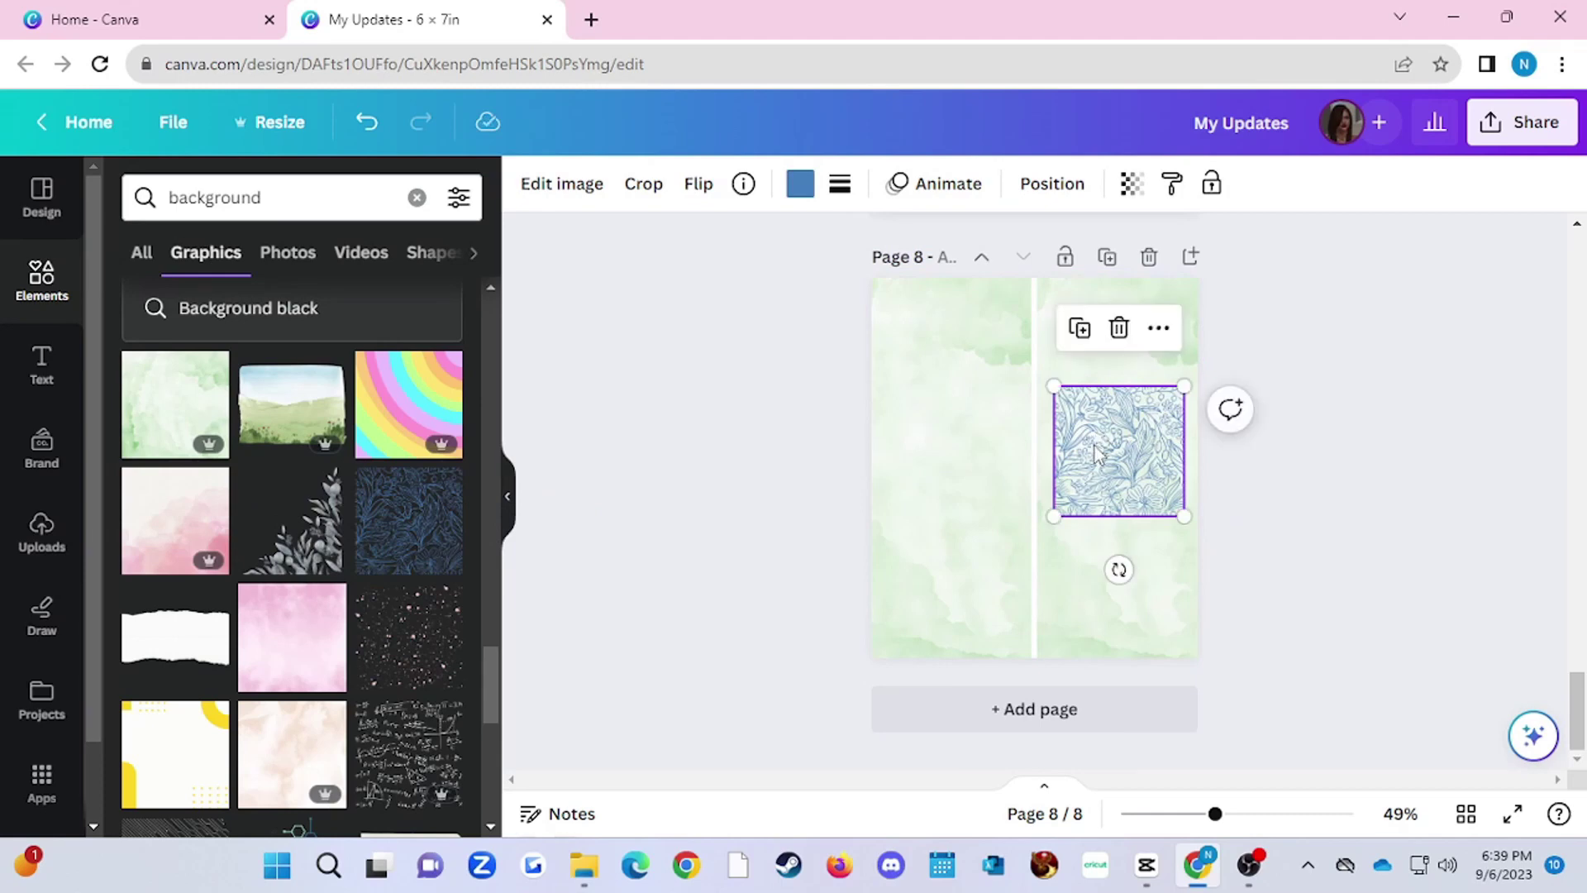
key("Delete")
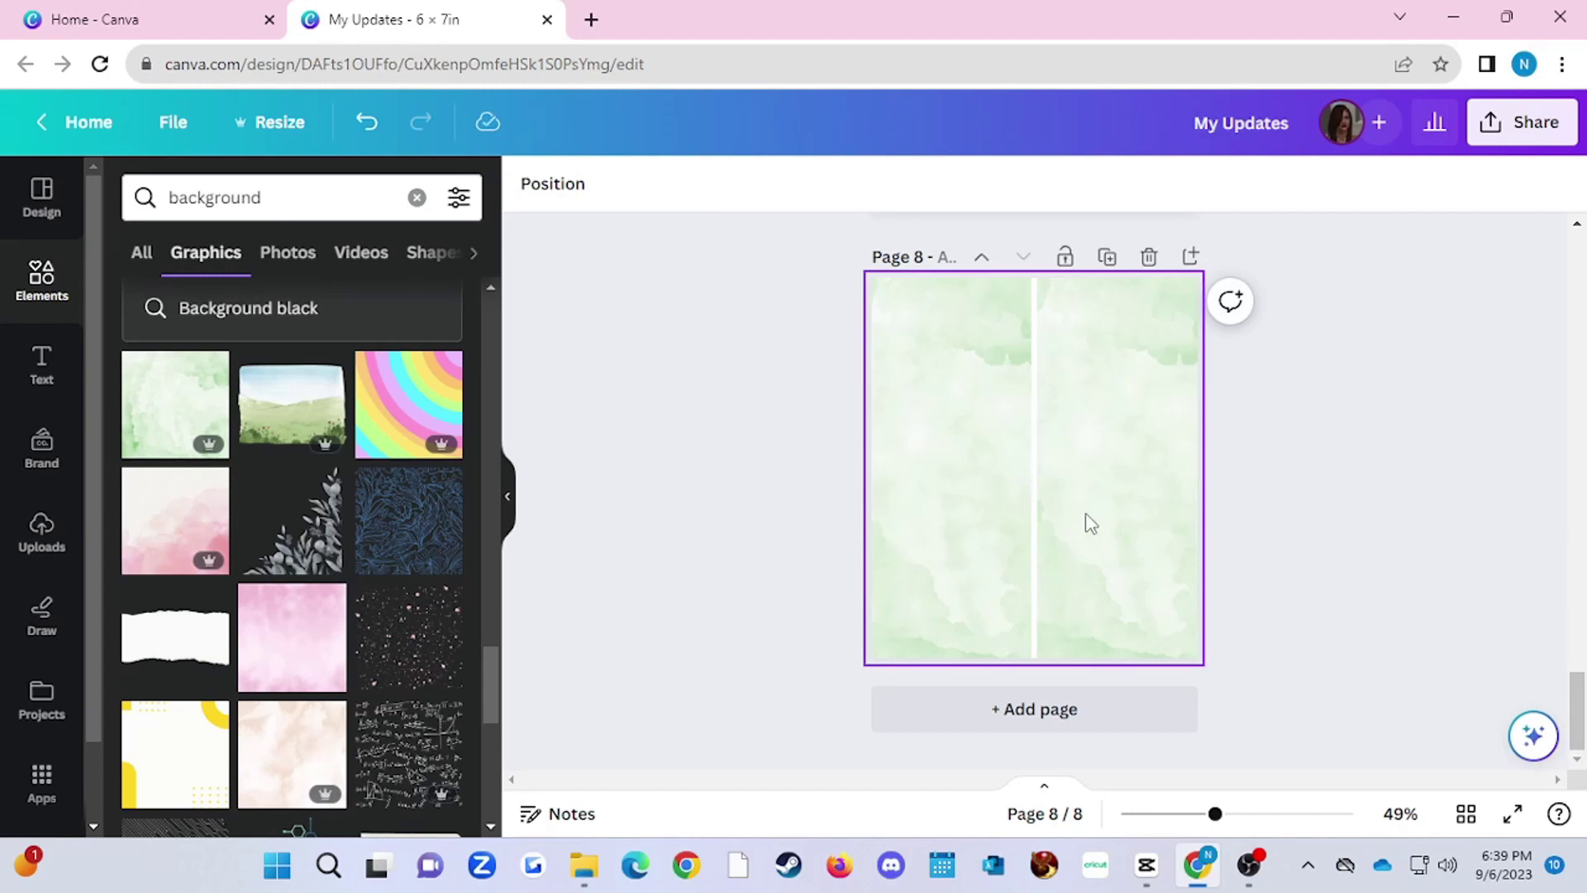
scroll(1089, 523, "up", 2)
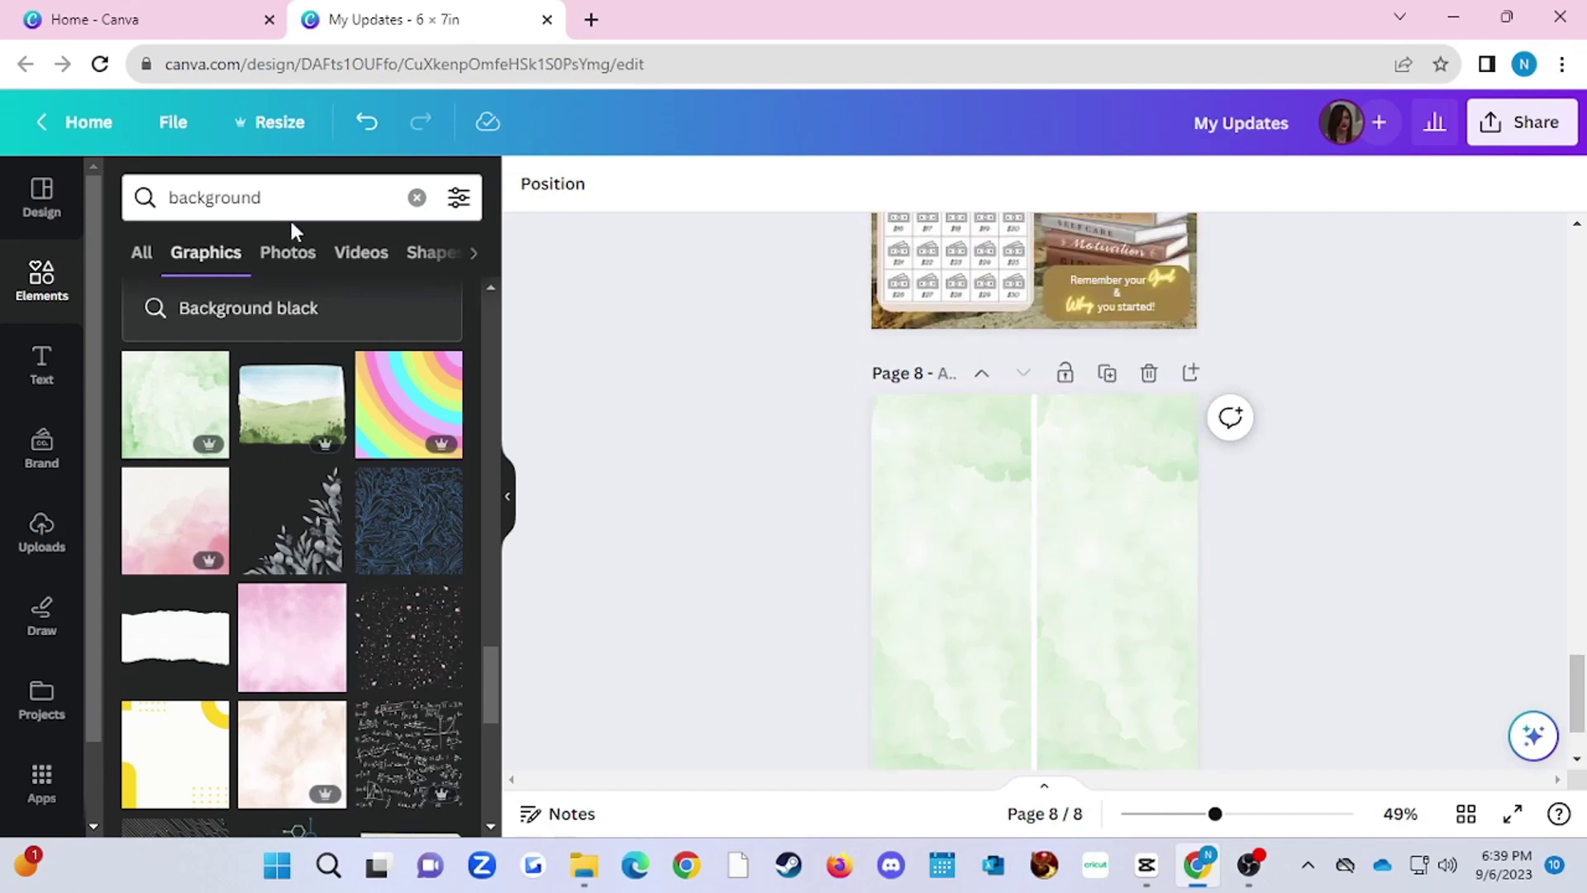
Browse the background photos and fill the right grid column on page 8 with the sunlit forest and wooden planks photo
left_click(306, 256)
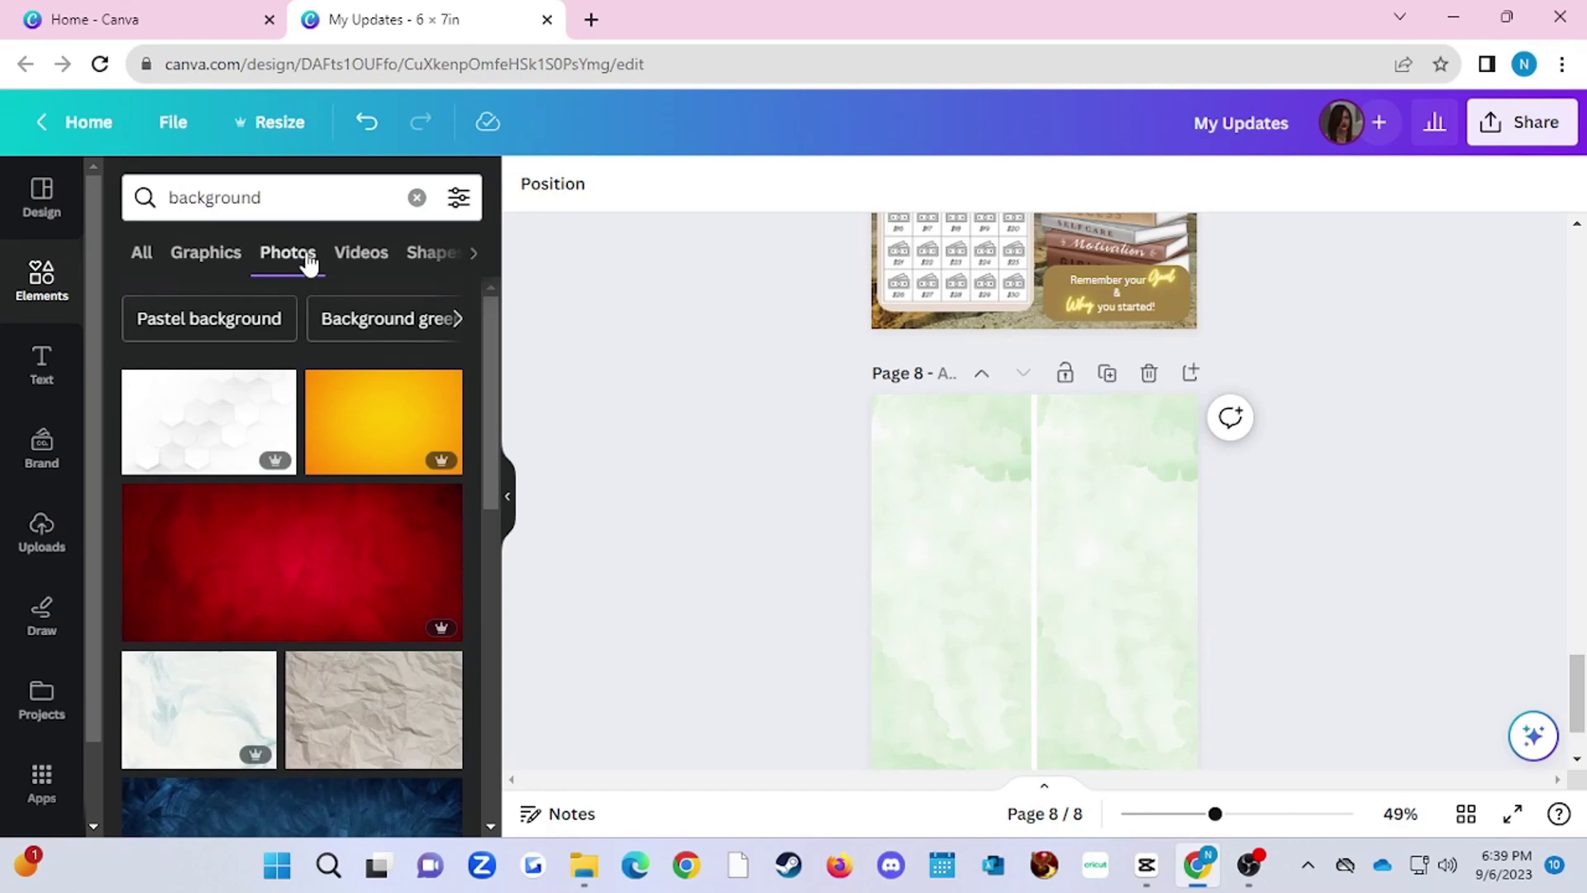
scroll(301, 518, "down", 7)
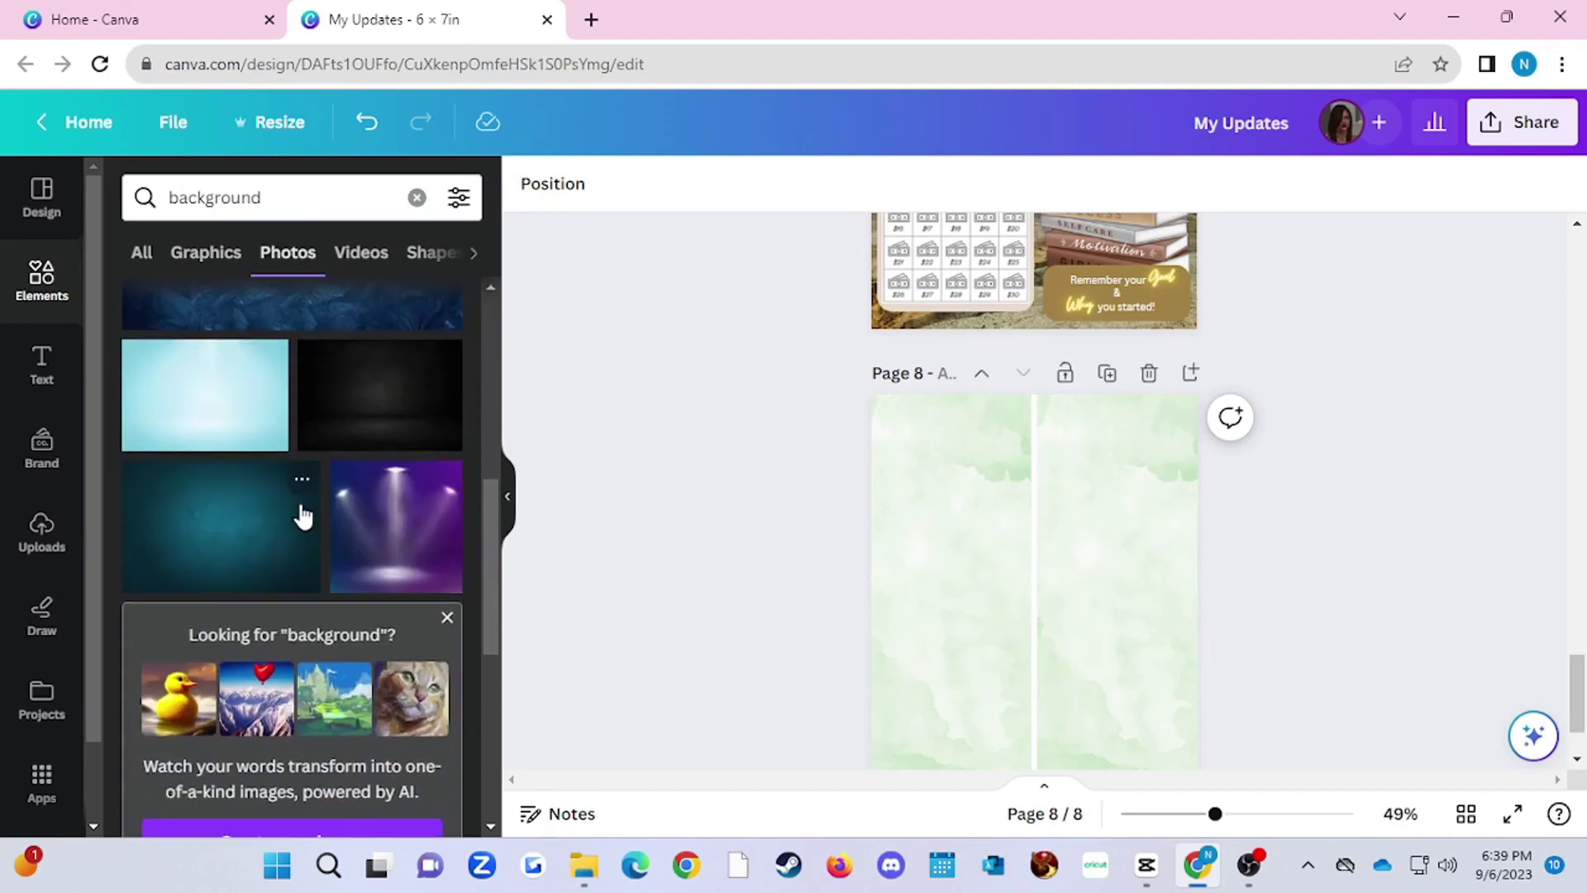
scroll(303, 514, "down", 6)
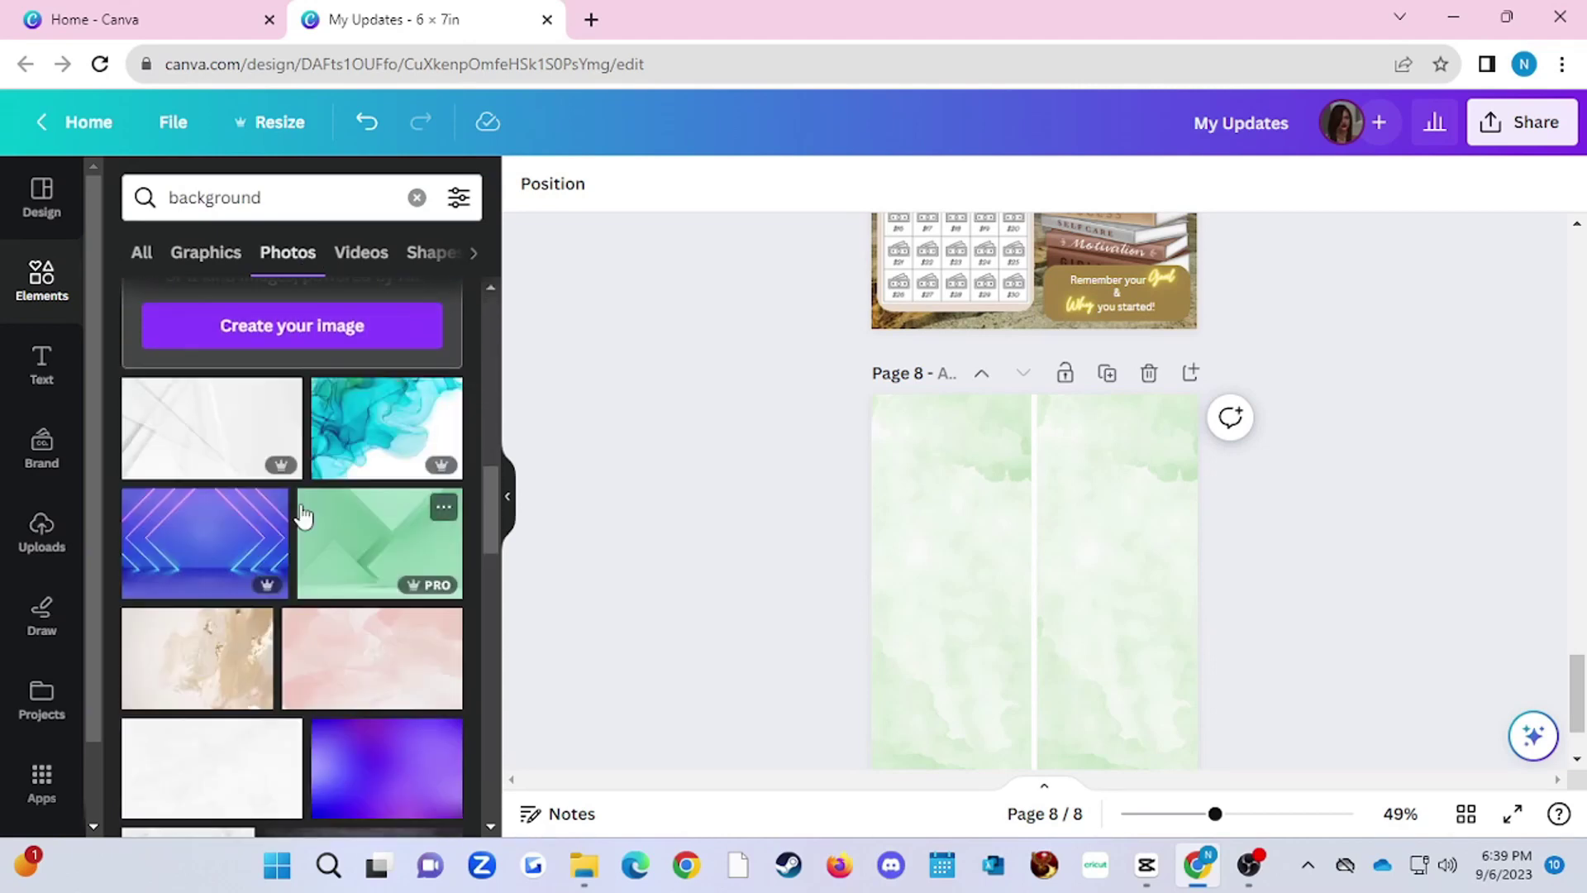
scroll(304, 516, "down", 10)
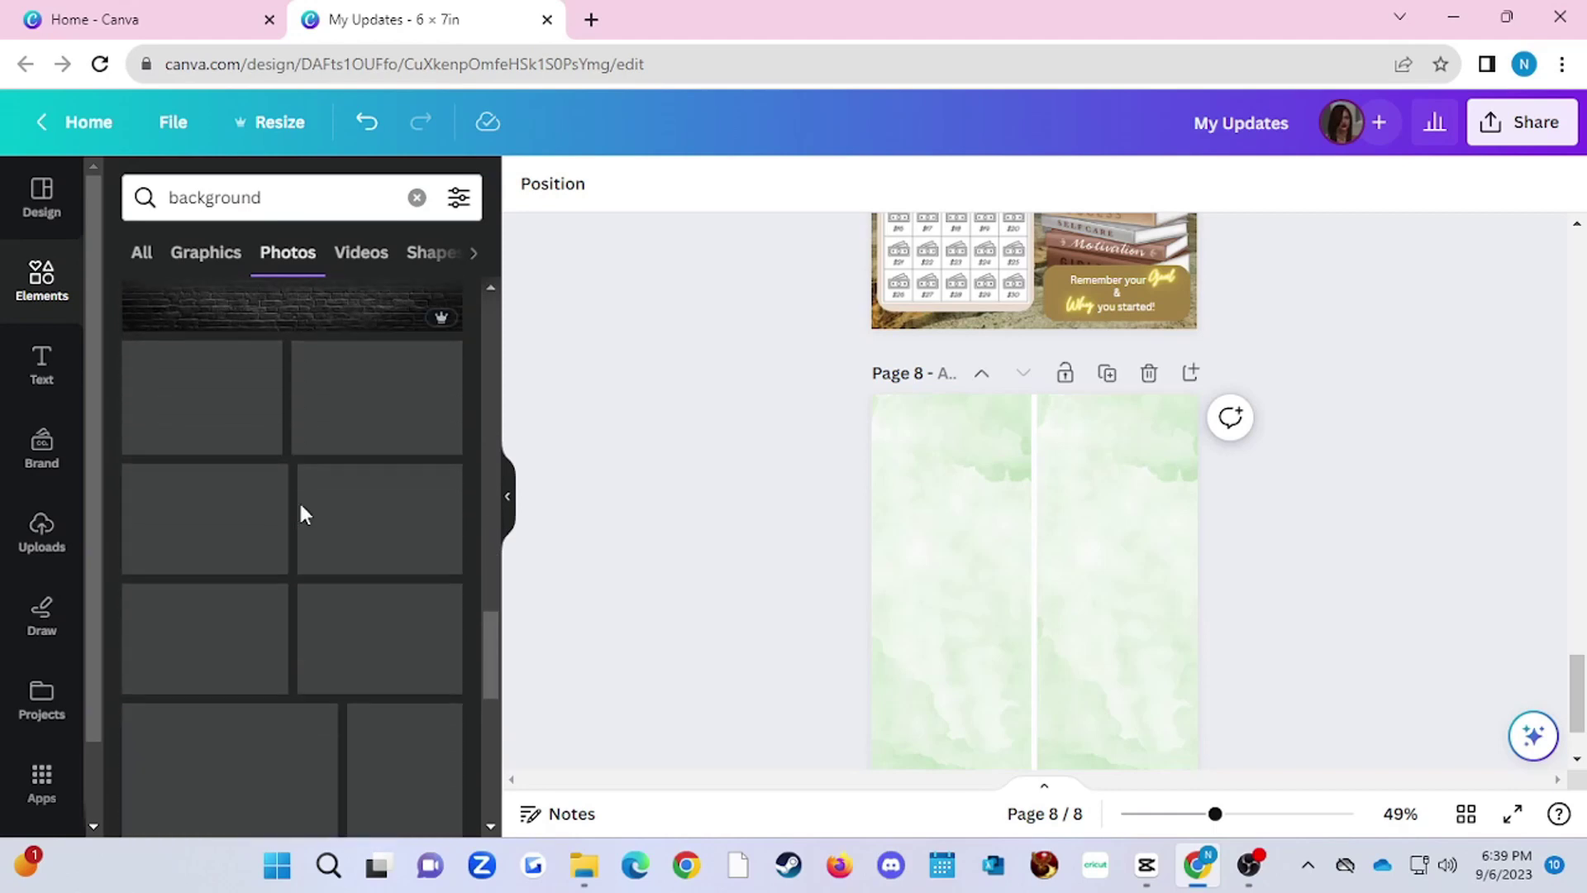
left_click_drag(301, 500, 1018, 488)
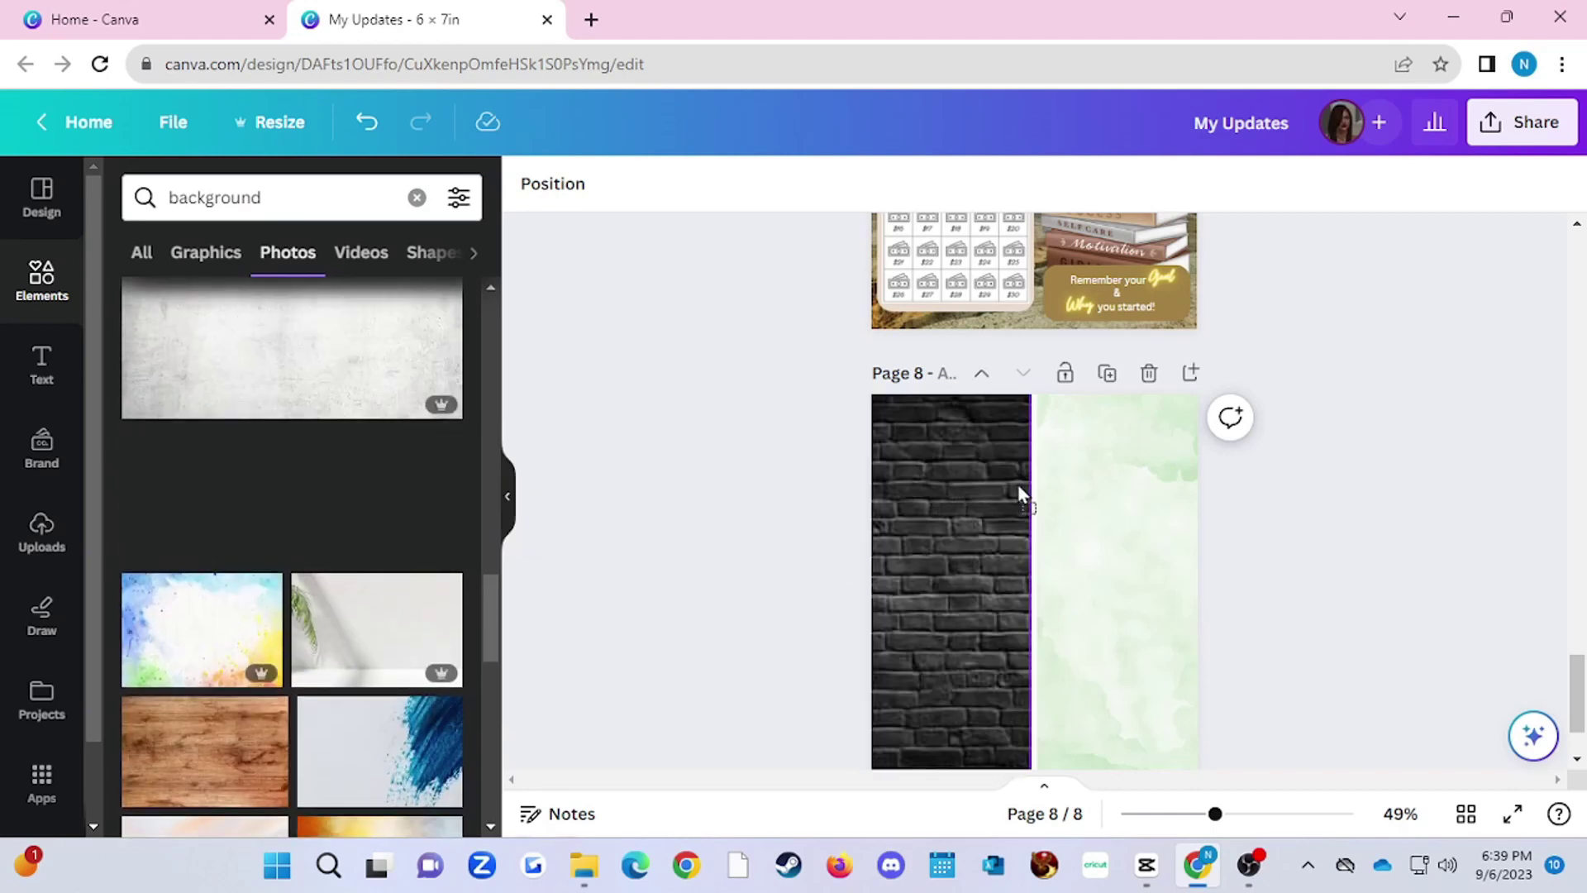
left_click_drag(1019, 494, 1108, 489)
scroll(285, 653, "down", 5)
scroll(281, 655, "down", 3)
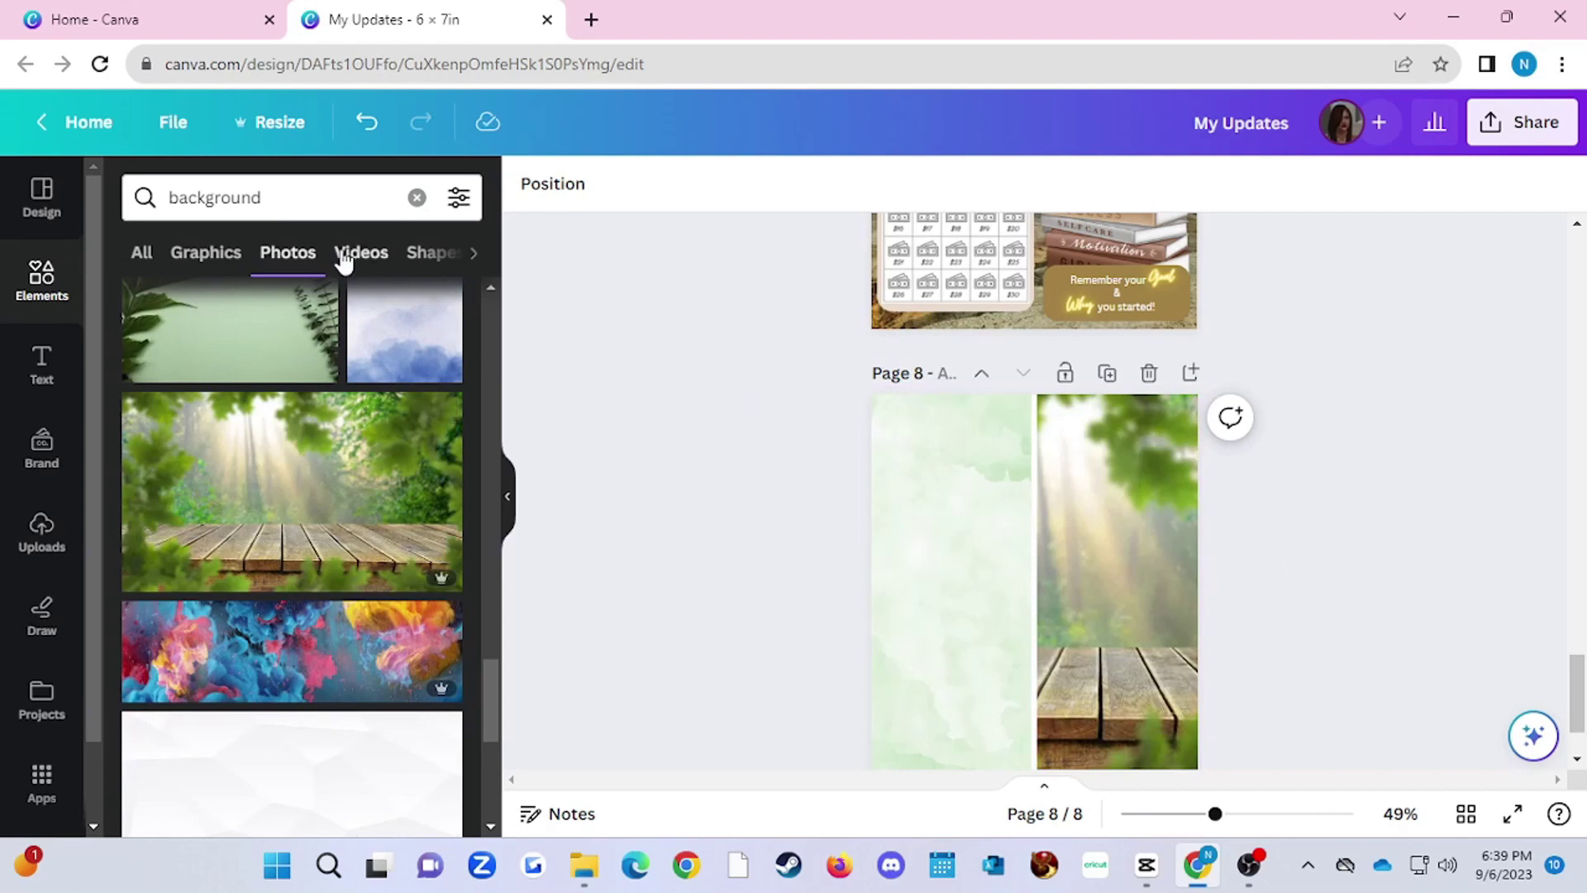
Look through the background videos and photos, and search the photos for "background city"
scroll(340, 583, "down", 4)
scroll(340, 584, "up", 5)
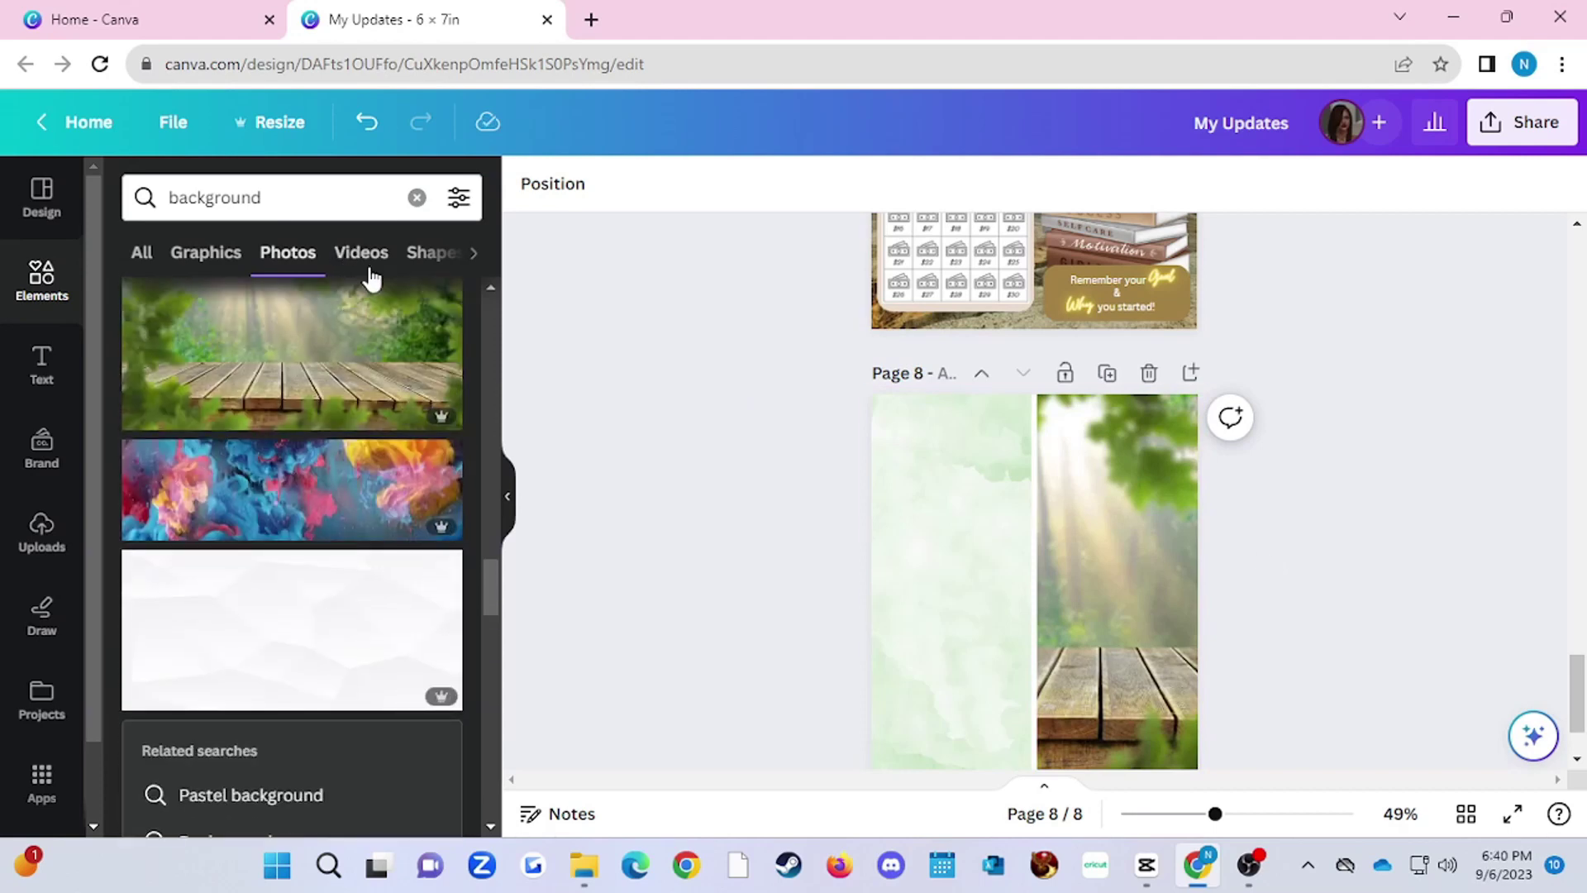
left_click(368, 273)
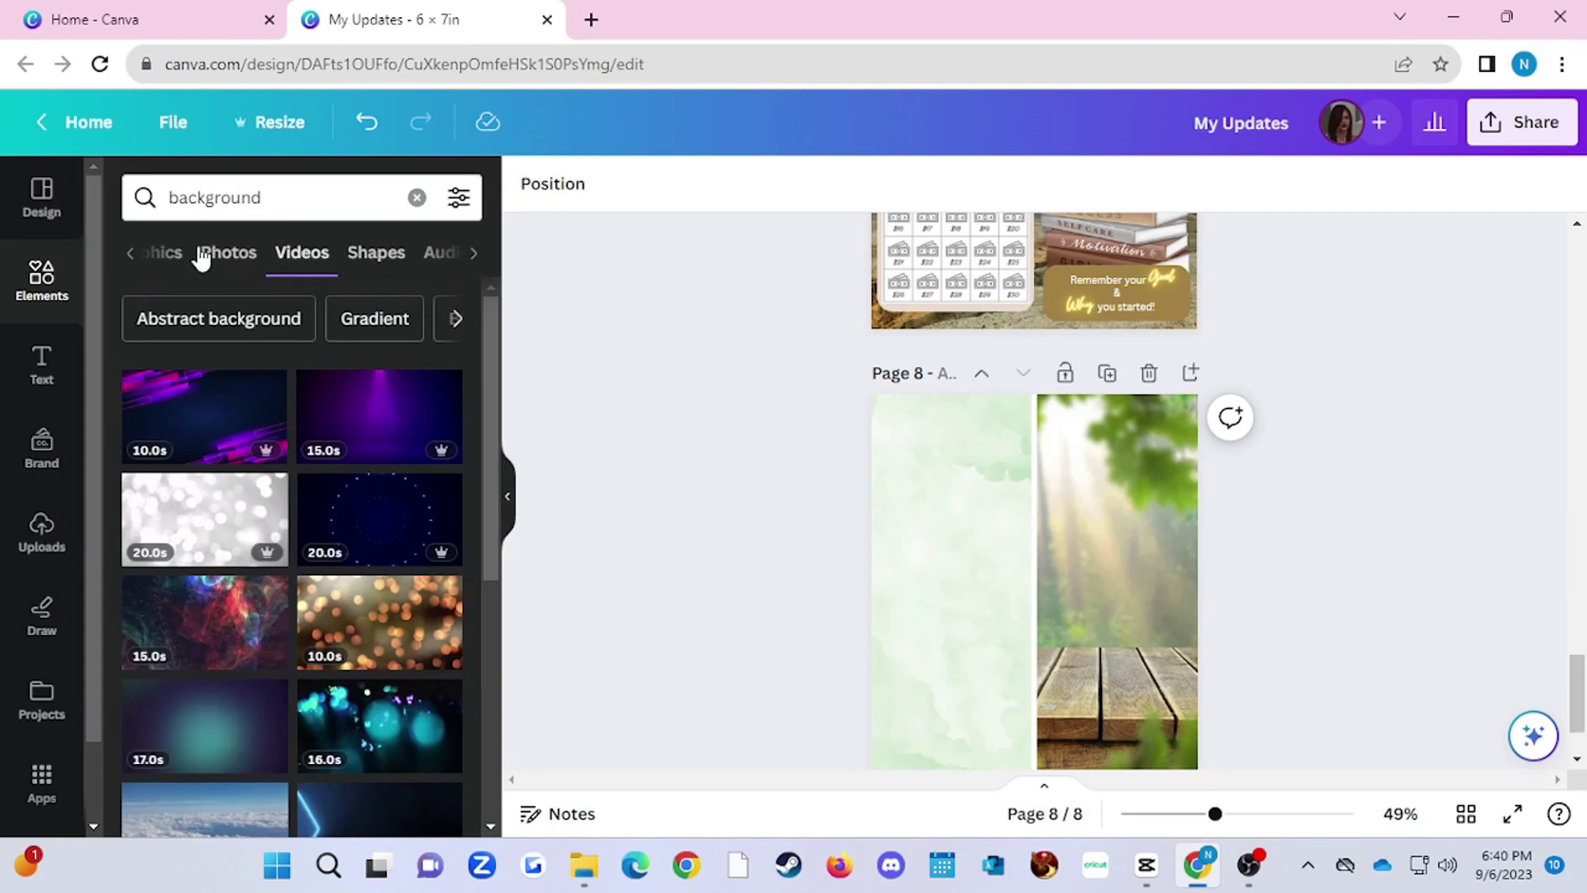
left_click(218, 254)
left_click(286, 256)
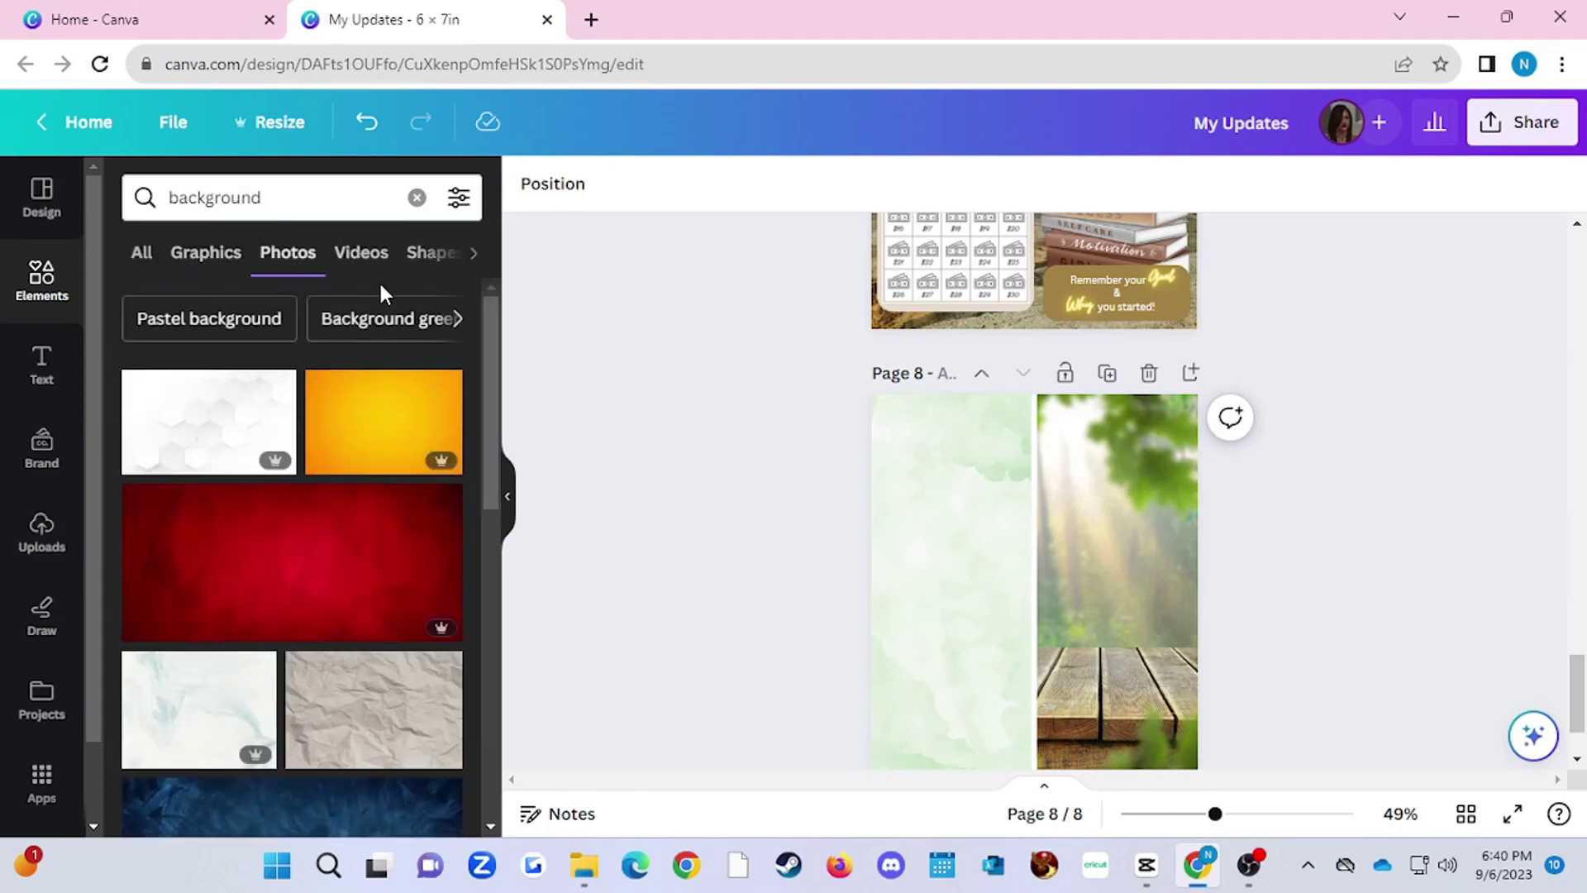
scroll(327, 542, "down", 4)
left_click(301, 195)
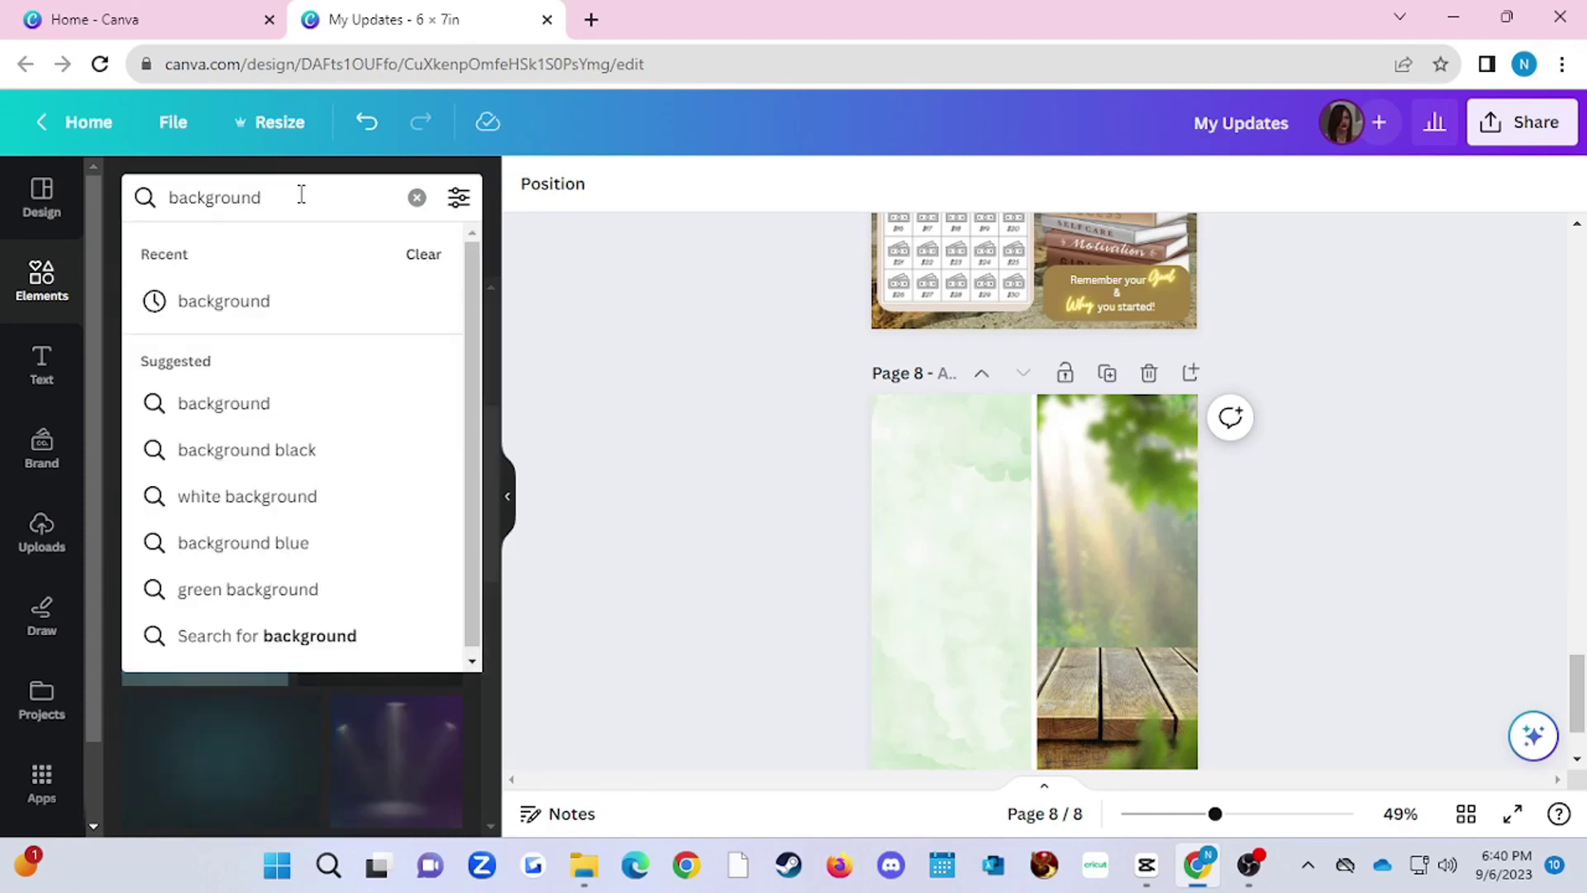
type("city")
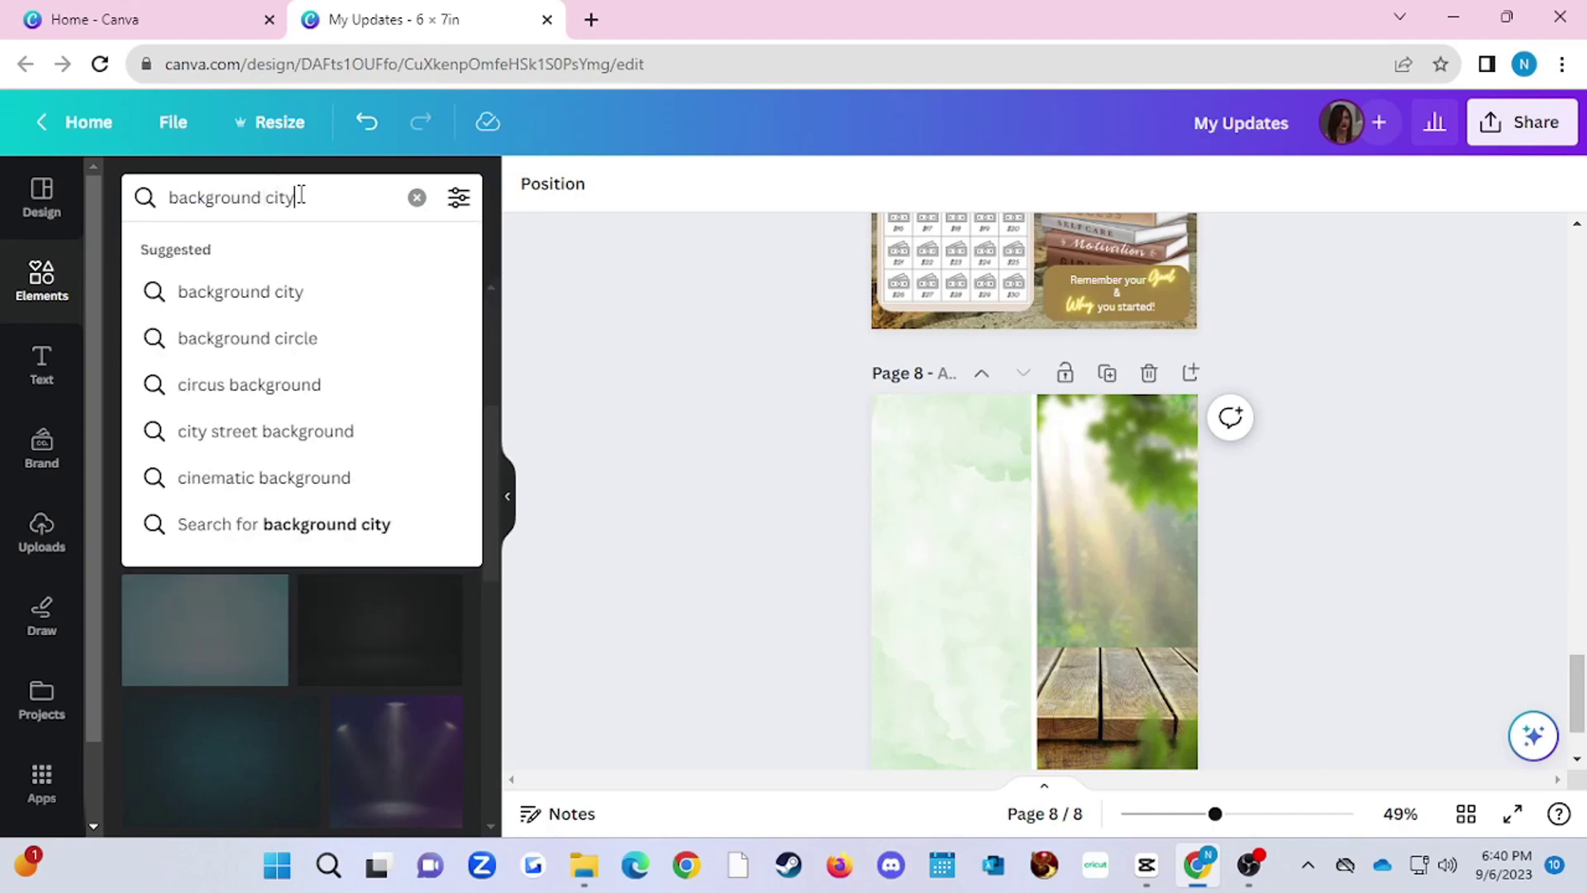
key("Return")
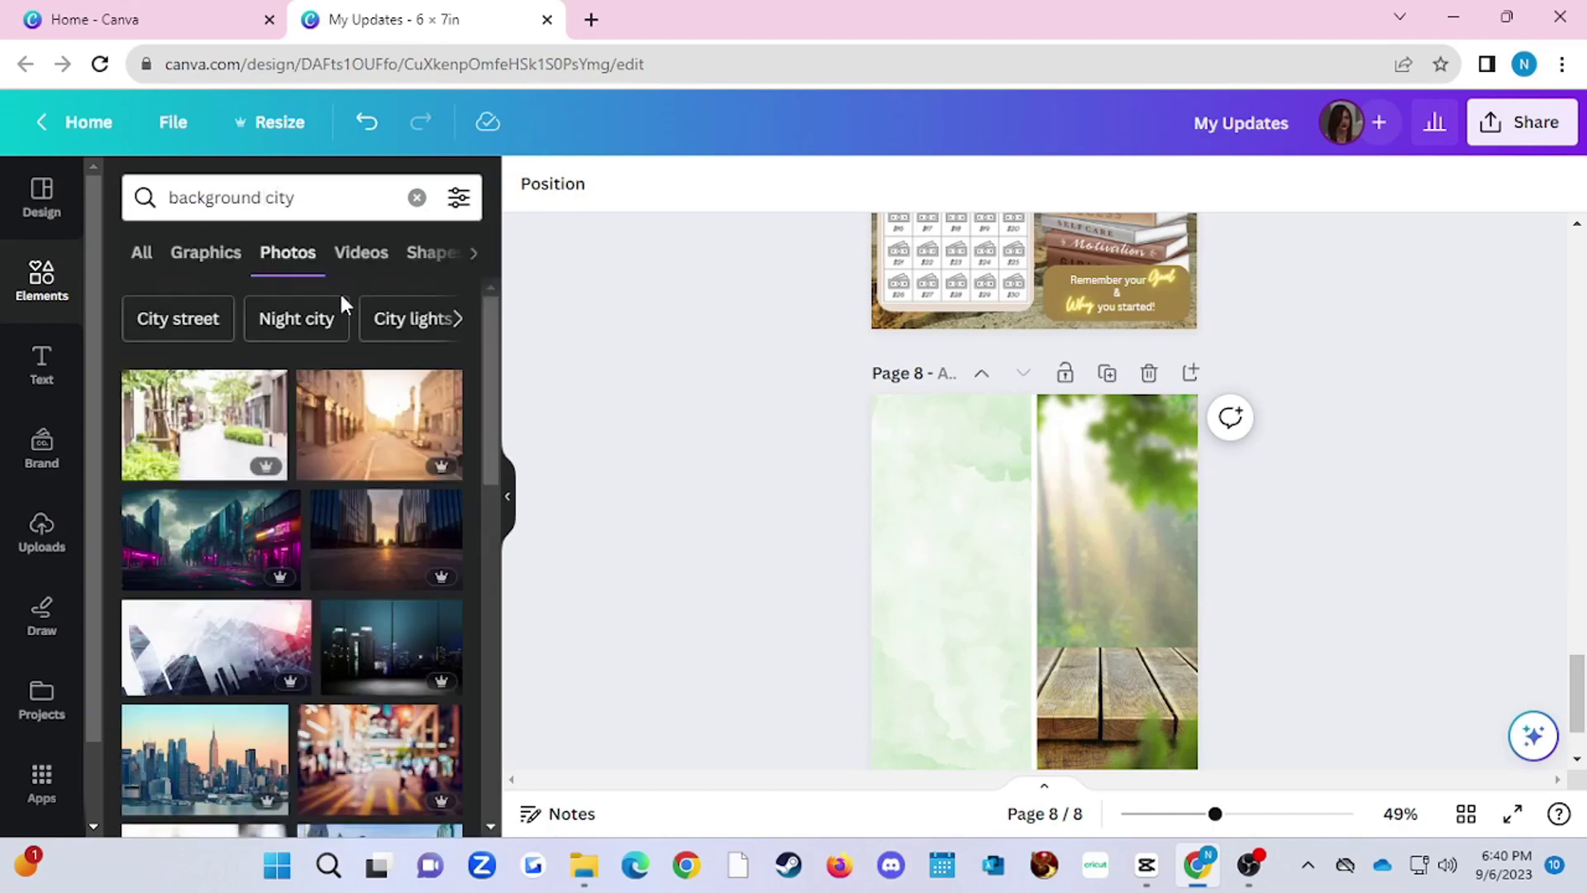
Try the golden street photo and the sunset city buildings photo in the right grid column of page 8
left_click_drag(416, 443, 1111, 420)
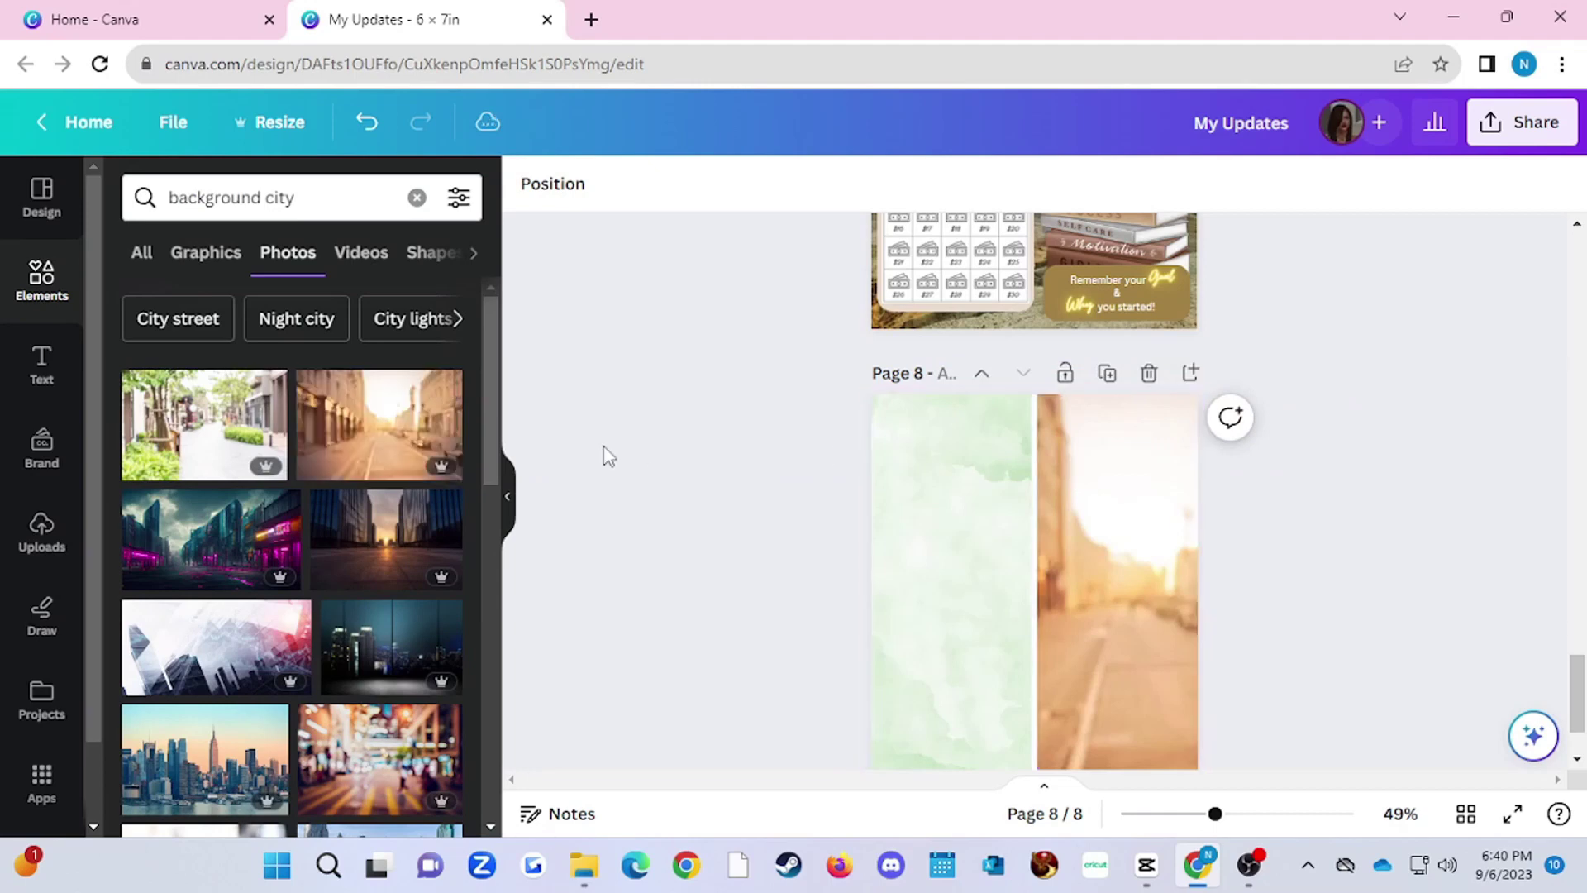
left_click_drag(379, 536, 1064, 524)
left_click_drag(272, 628, 1009, 480)
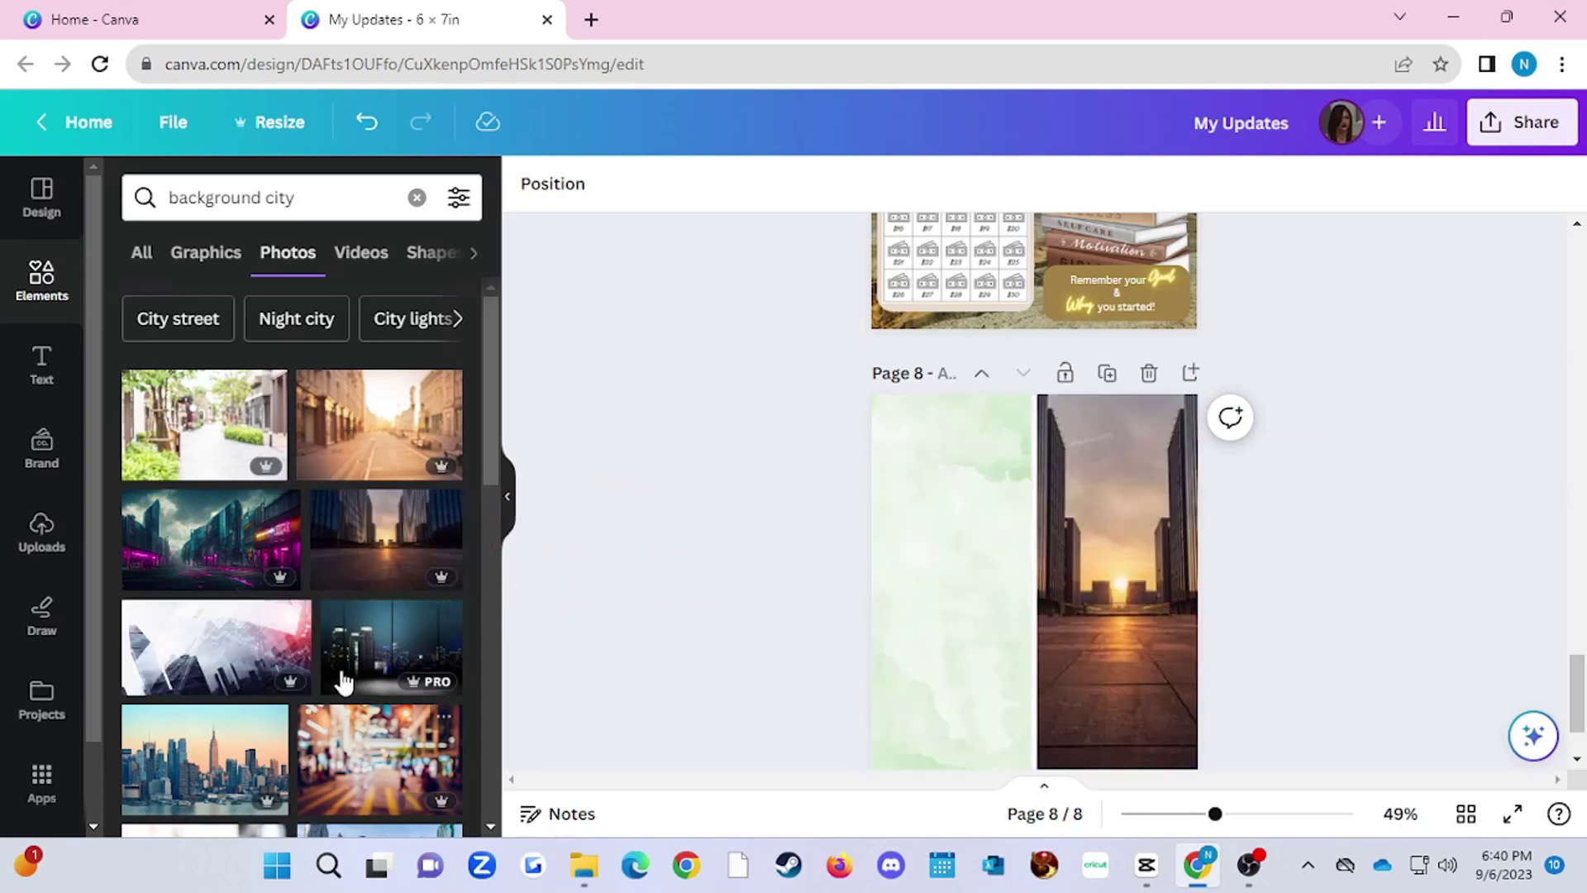
scroll(344, 682, "down", 5)
left_click_drag(364, 529, 749, 516)
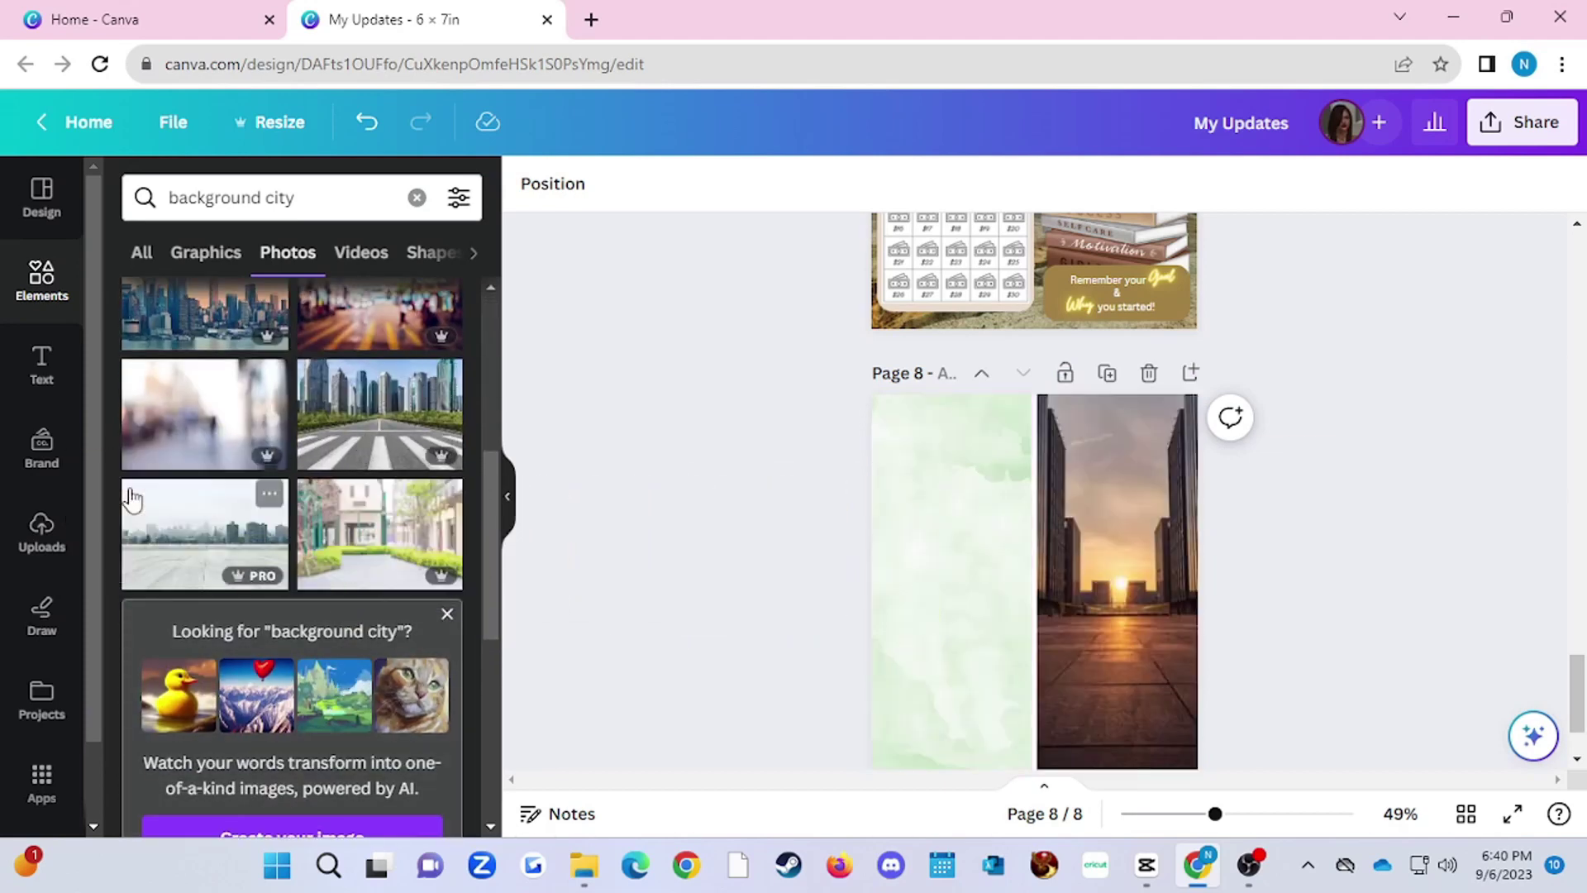
Undo the accidental grid shift and the city photo changes so the right column goes back to the forest photo
mouse_move(1111, 613)
left_mouse_down()
mouse_move(947, 613)
mouse_move(1122, 615)
left_mouse_up()
left_click(1303, 622)
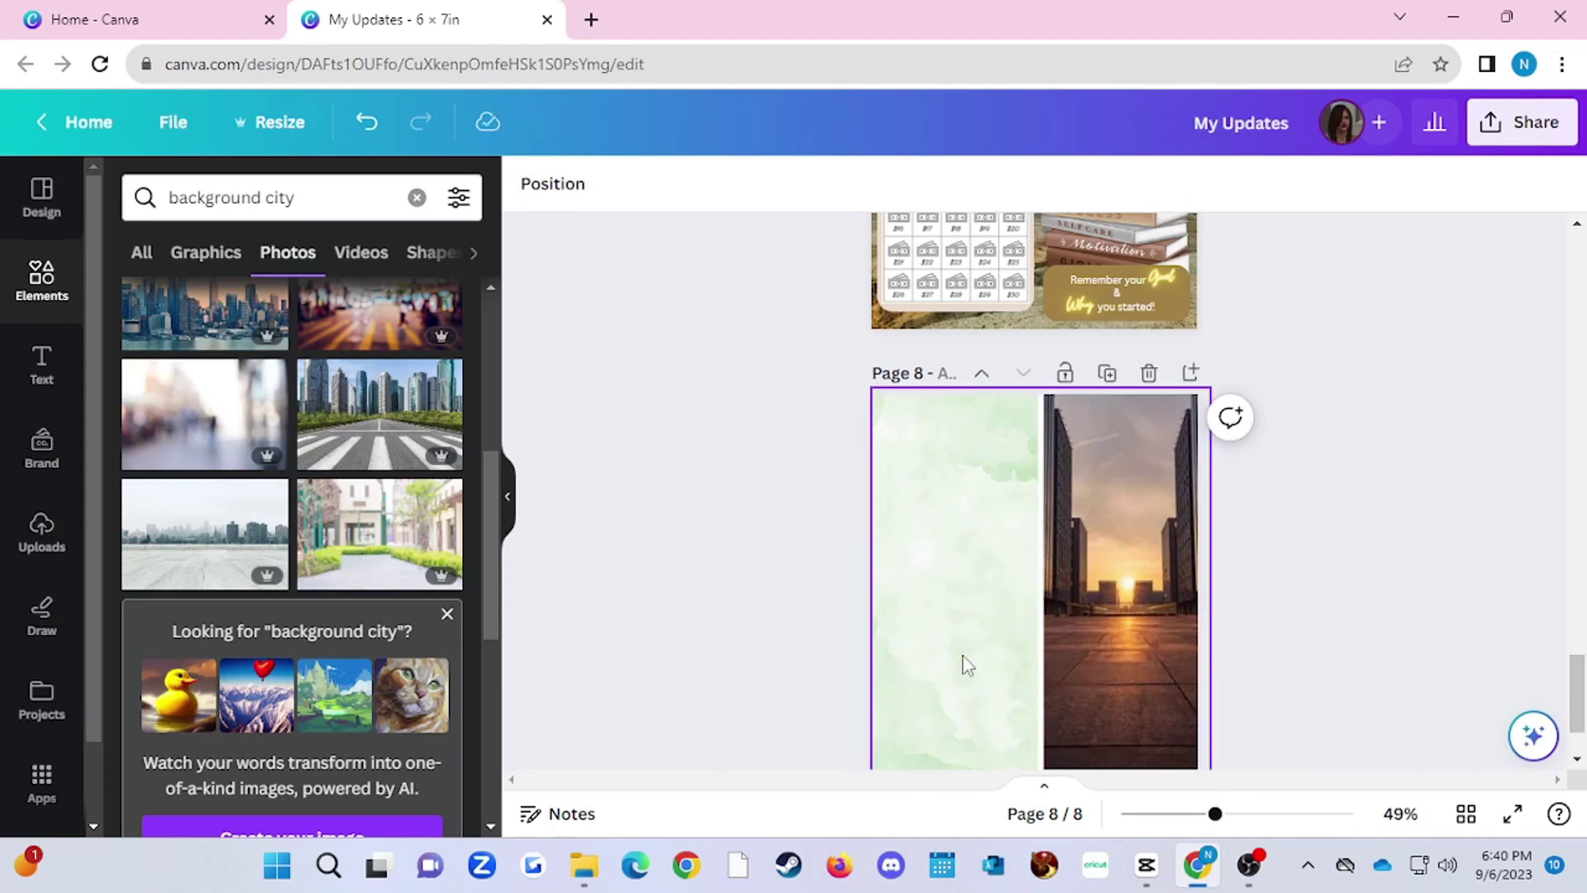
left_click(1008, 664)
left_click_drag(1000, 664, 949, 654)
key("ctrl+z")
key("ctrl+z")
key("ctrl+z")
key("ctrl+z")
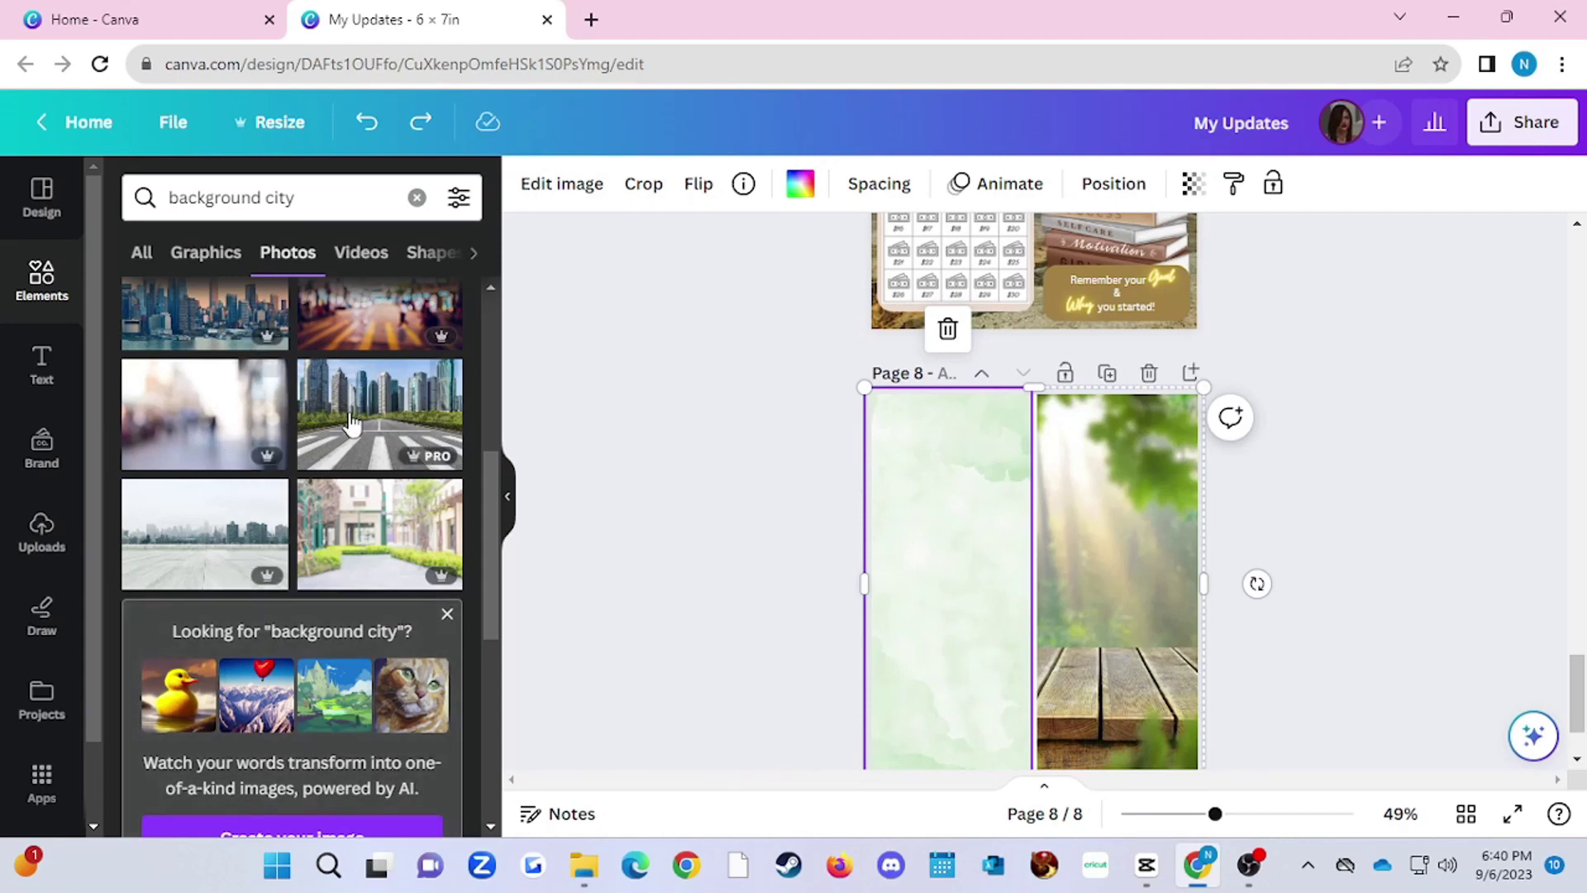
Add the "be free be true be you" butterfly graphic from the uploaded images to page 8
scroll(404, 592, "up", 10)
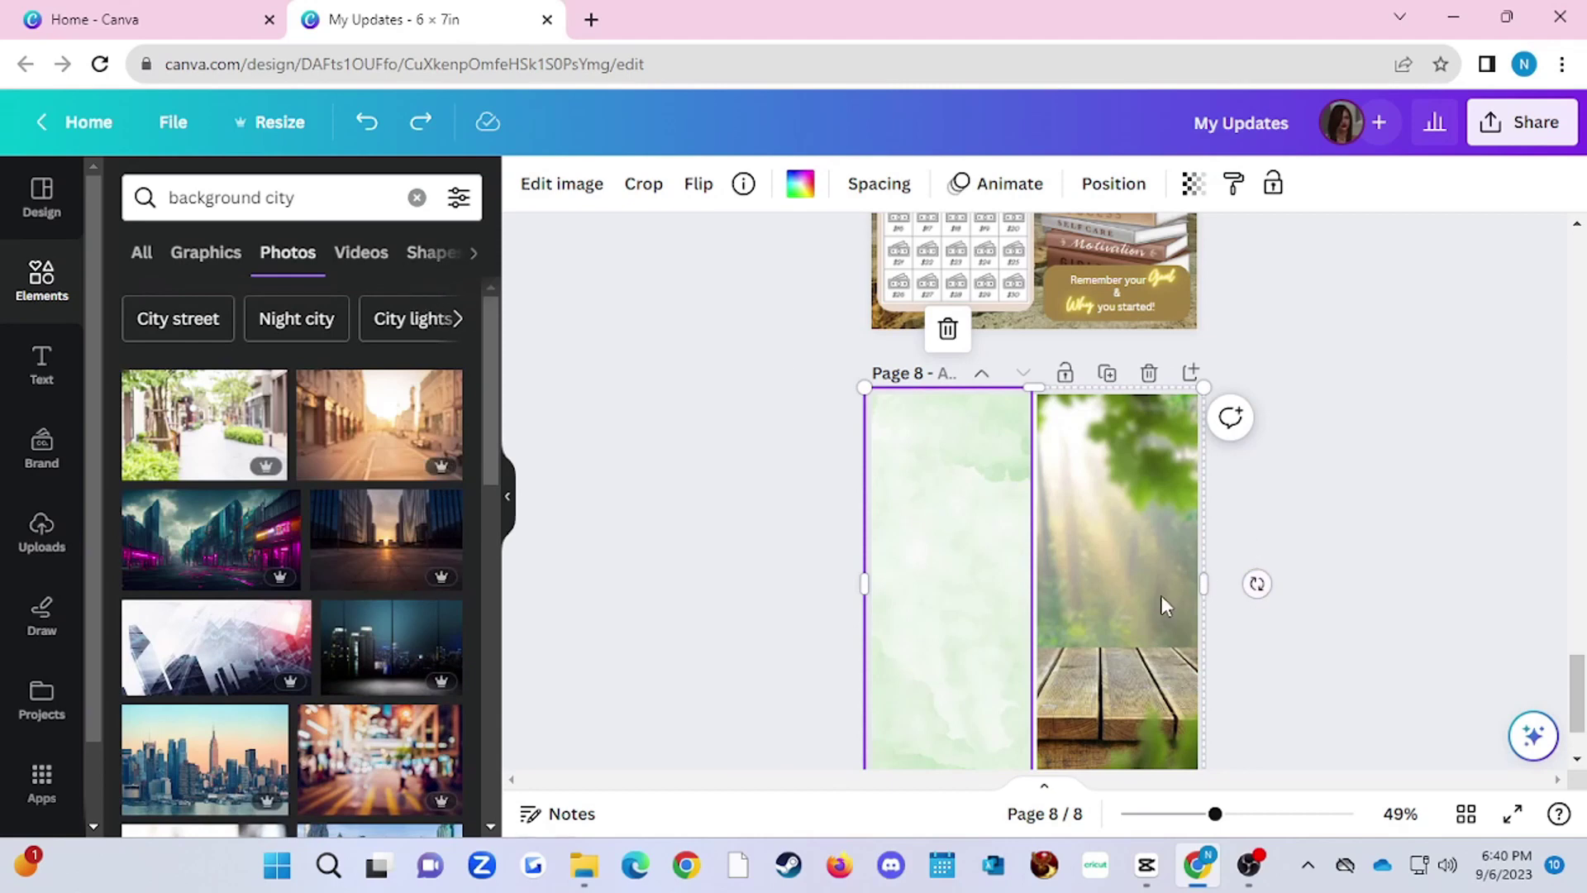
scroll(1371, 484, "down", 2)
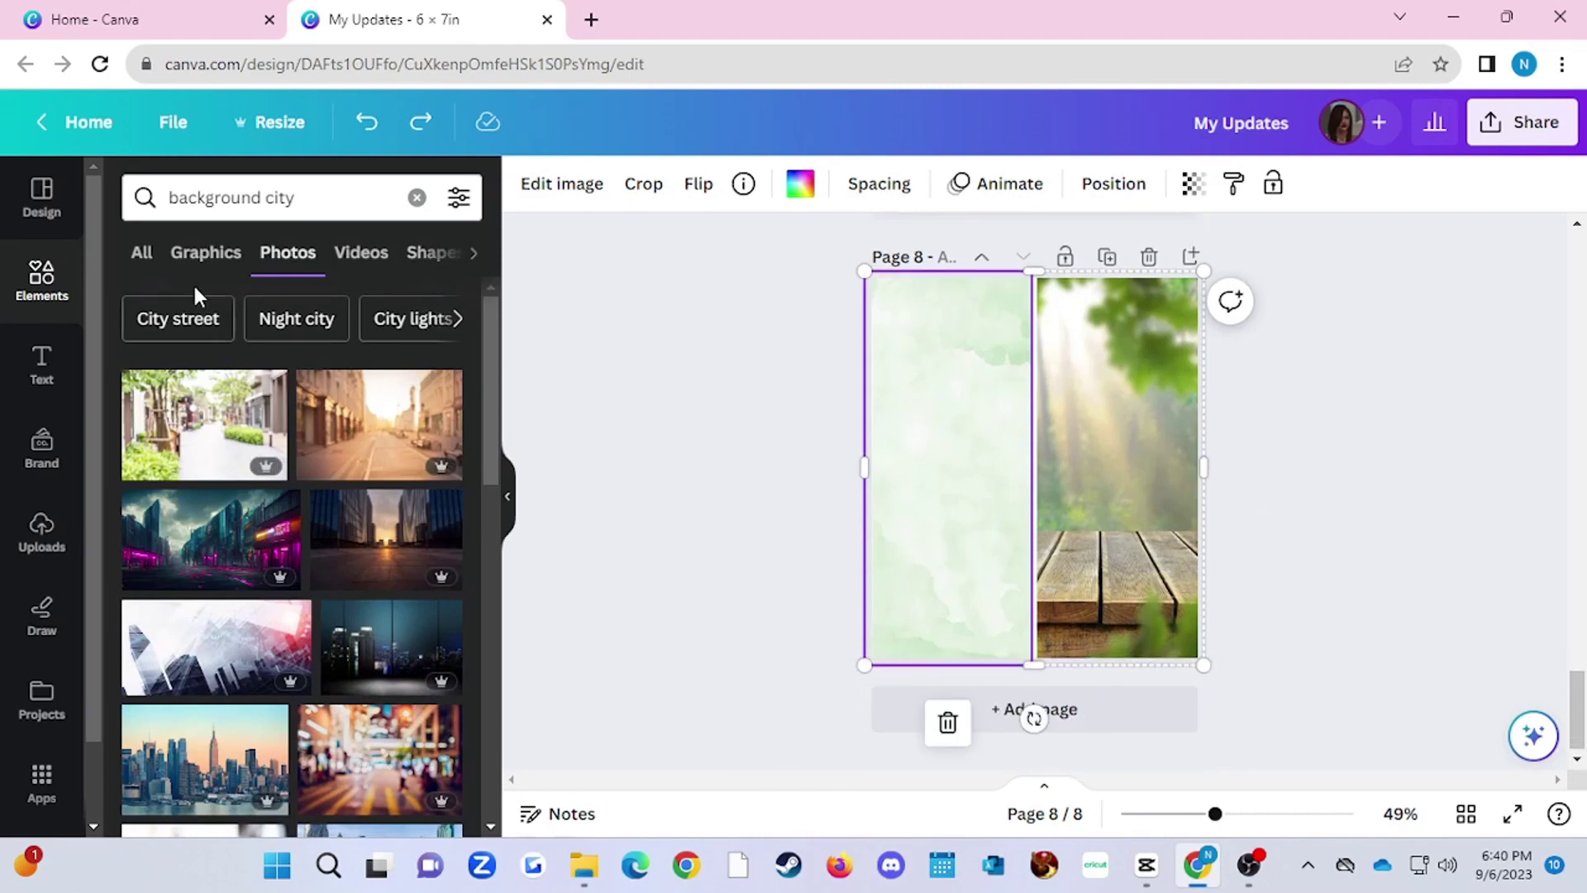
left_click(41, 533)
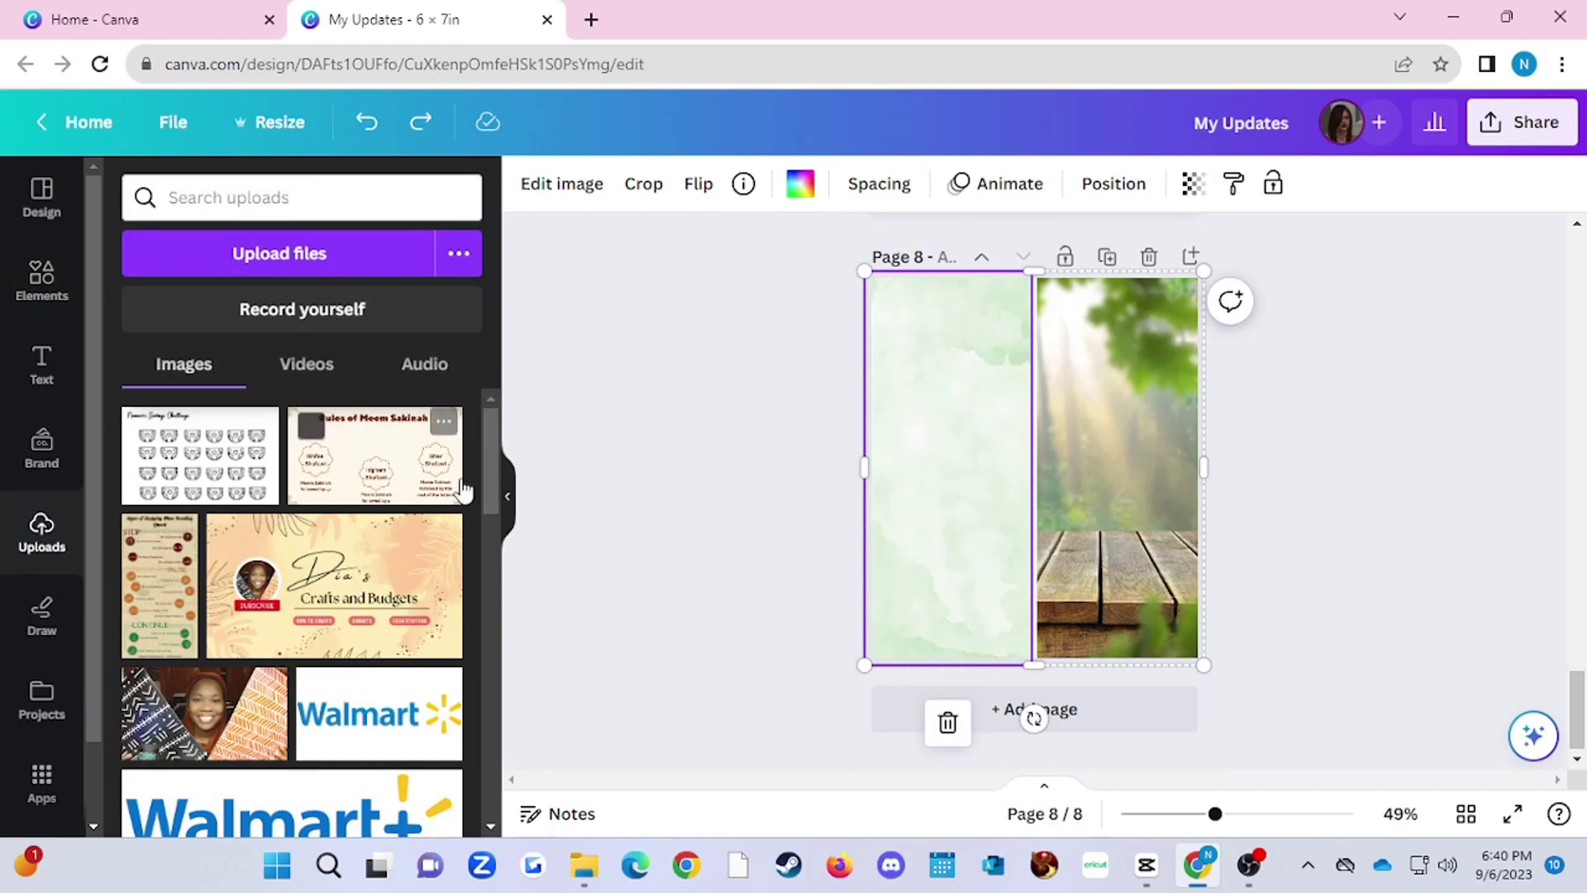
left_click_drag(492, 453, 496, 726)
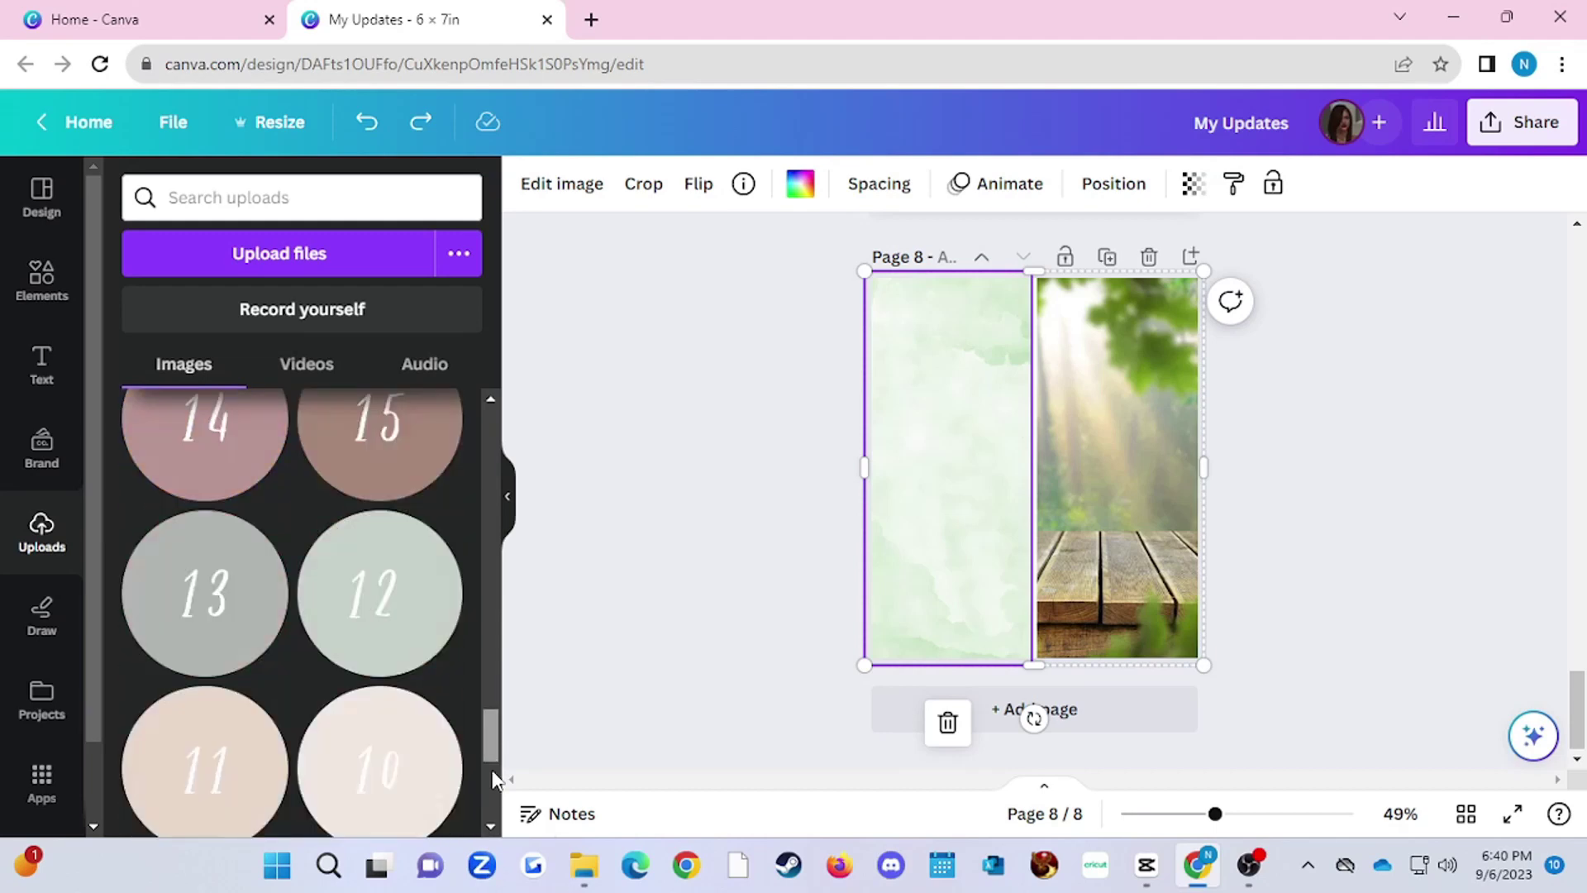
left_click_drag(482, 703, 493, 782)
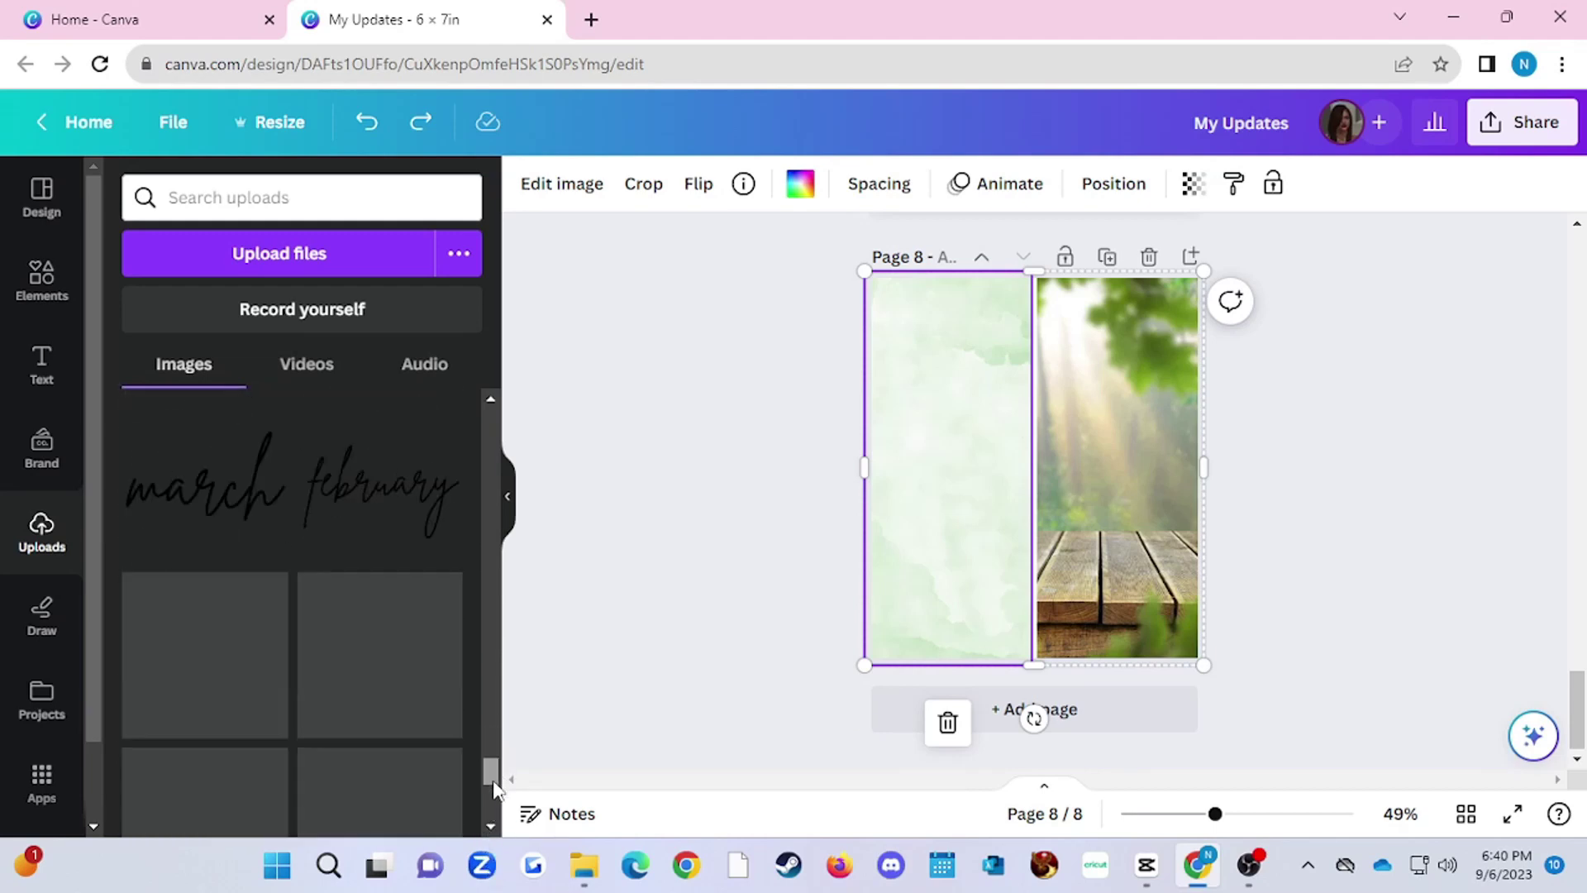
left_click(492, 826)
left_click(491, 826)
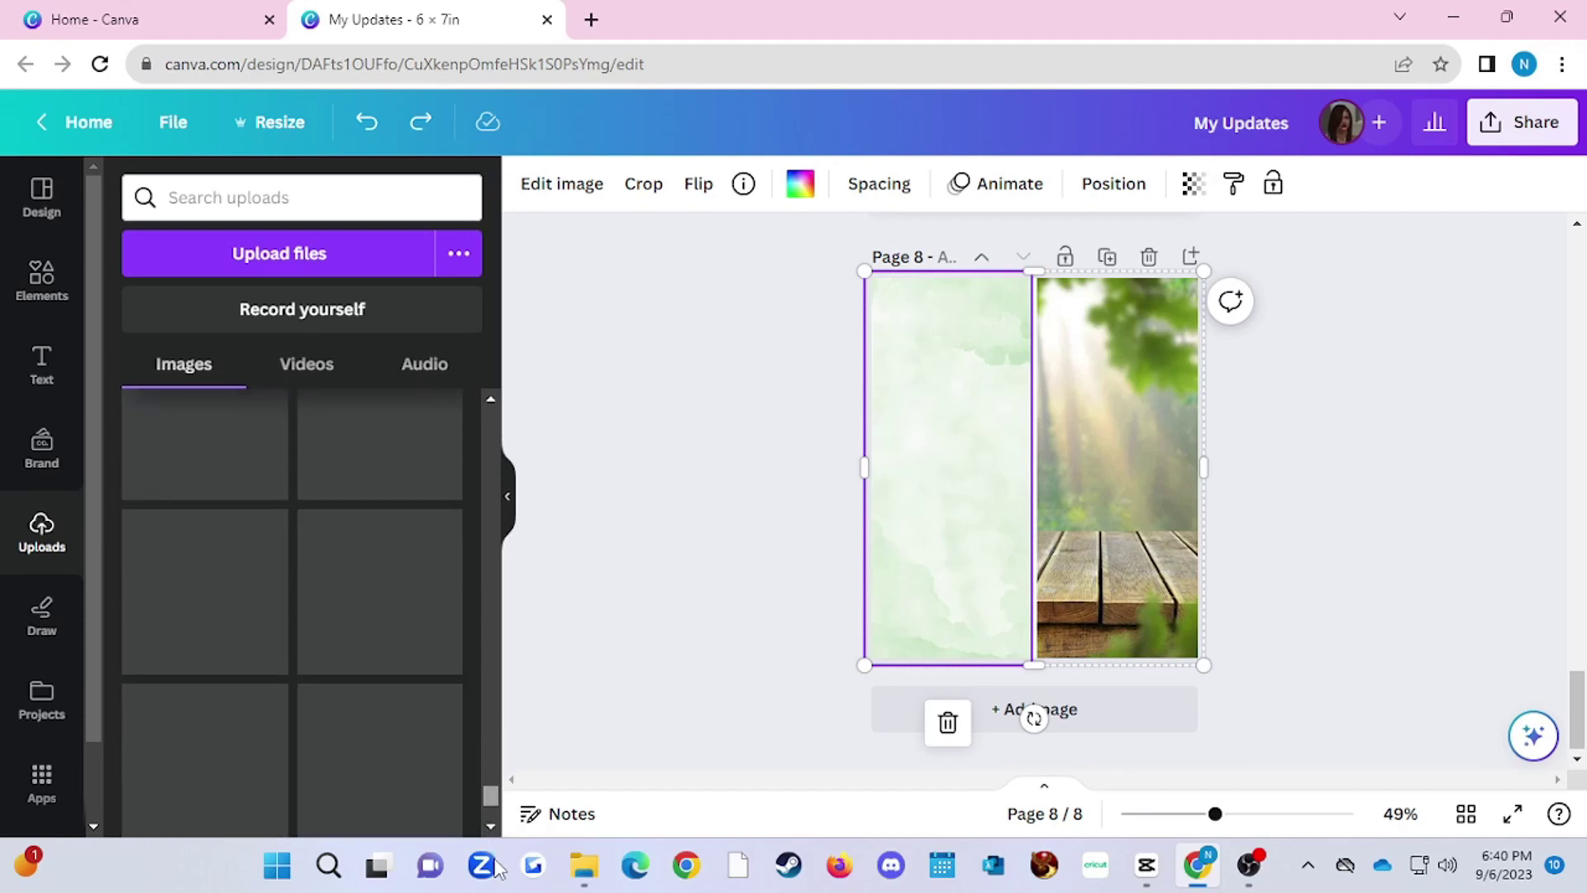
scroll(493, 806, "down", 4)
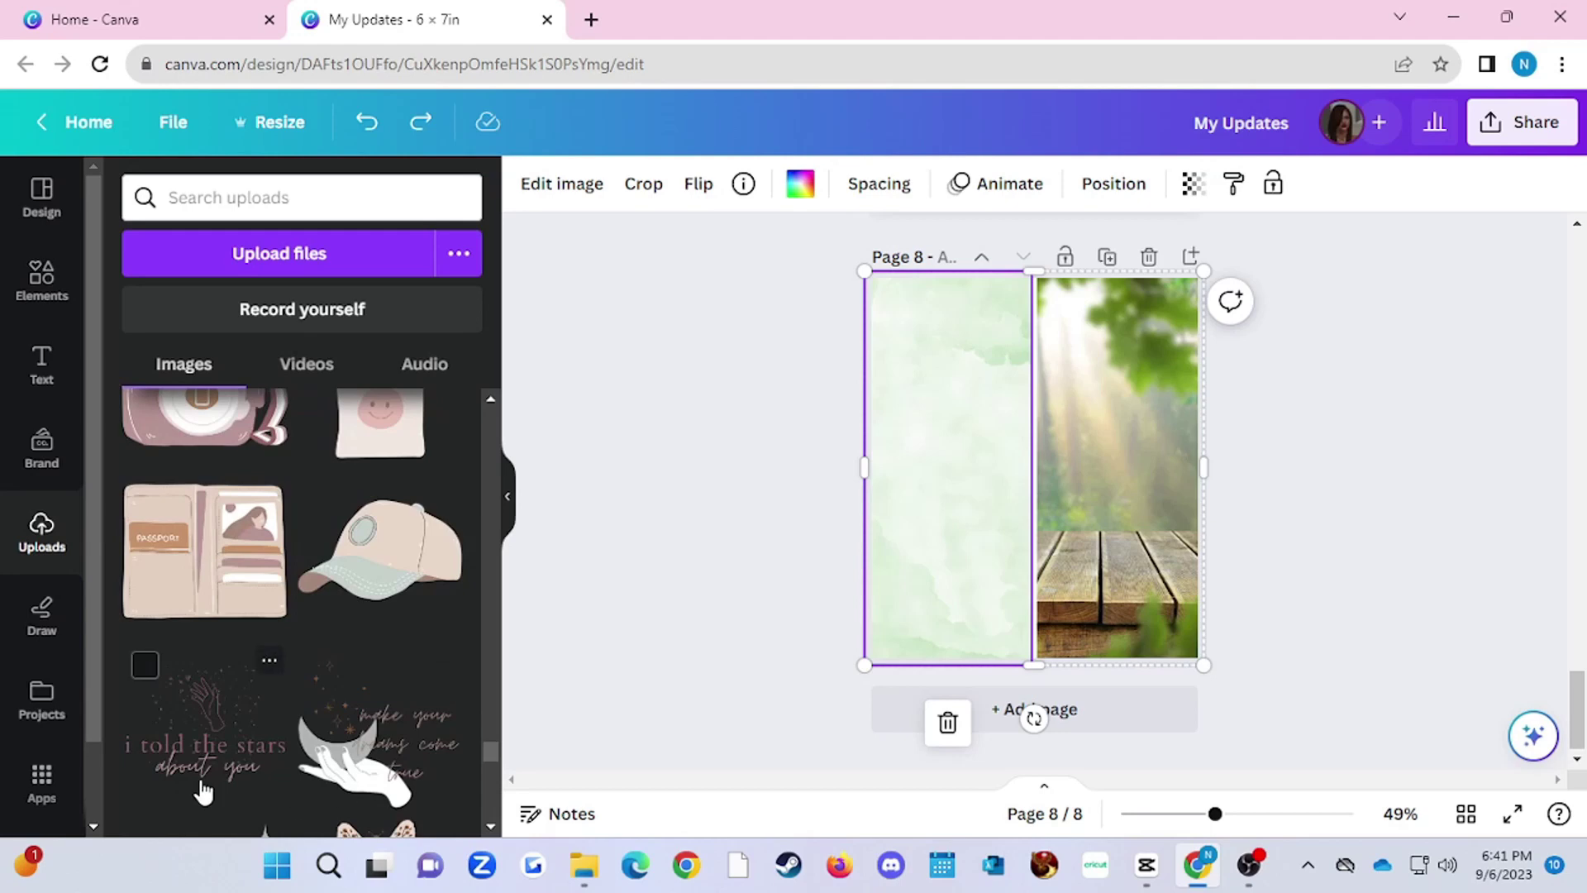
scroll(399, 767, "down", 4)
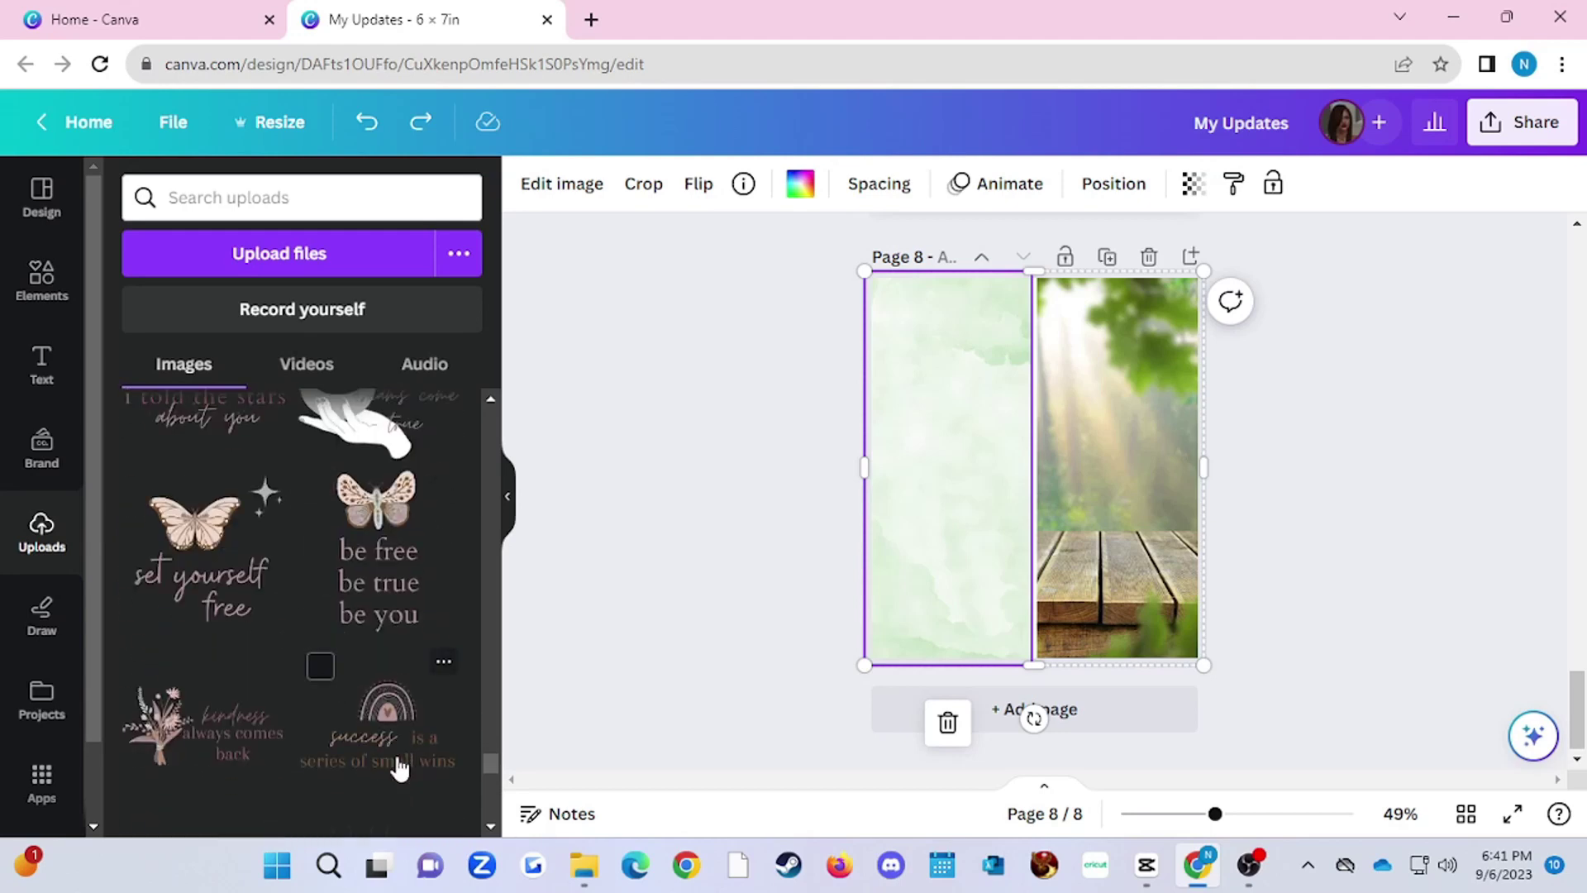
left_click(403, 594)
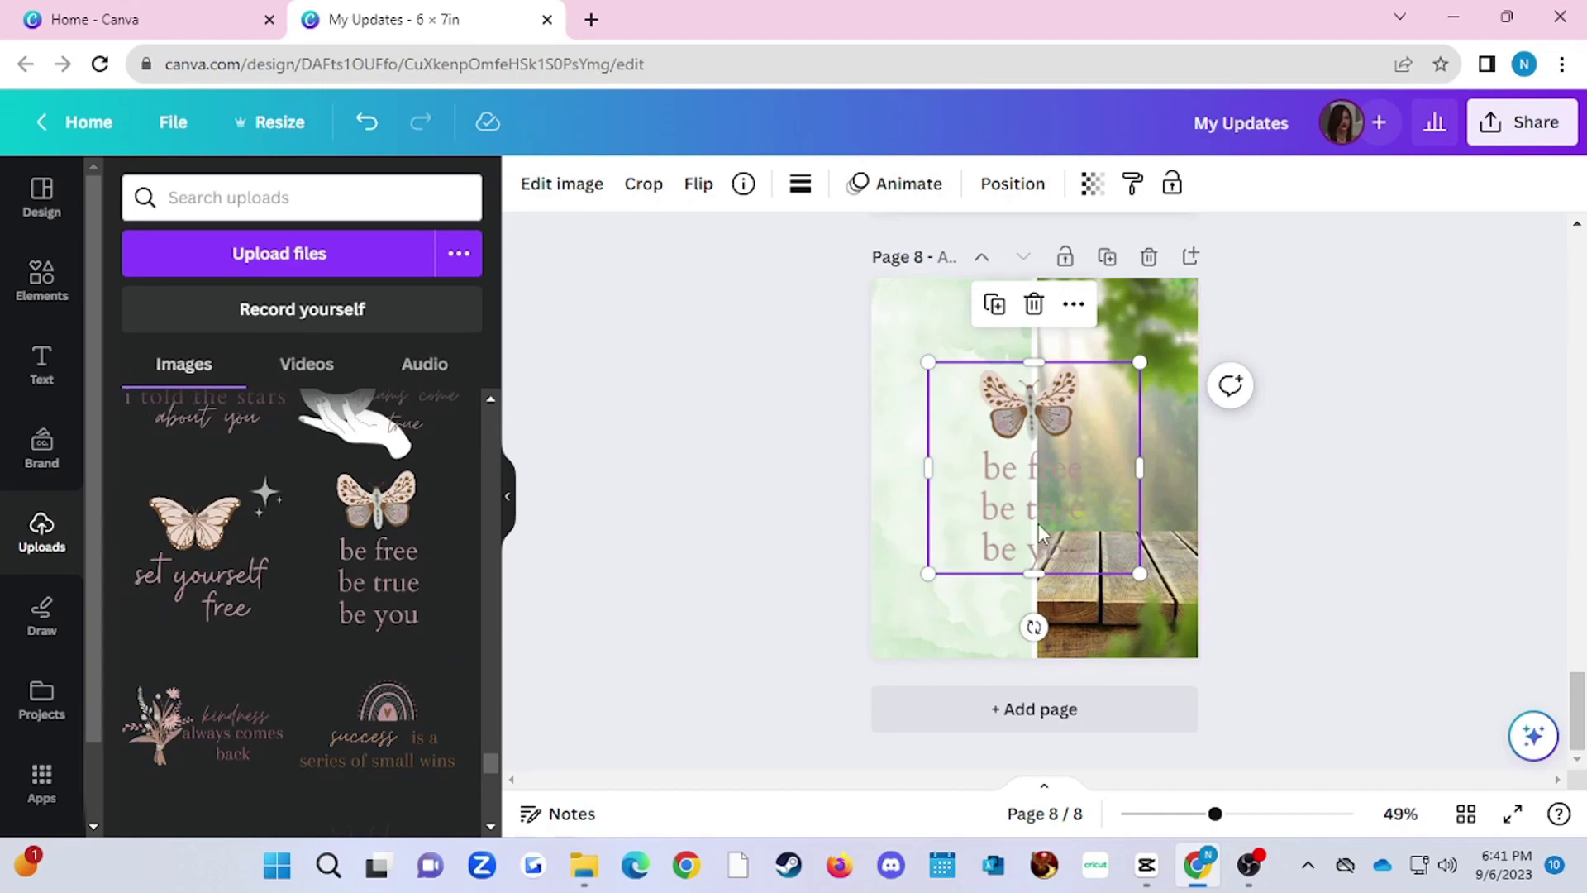
Centre the butterfly quote graphic over the forest photo in the right column, undoing its accidental placement inside the grid
left_click_drag(1038, 523, 1195, 531)
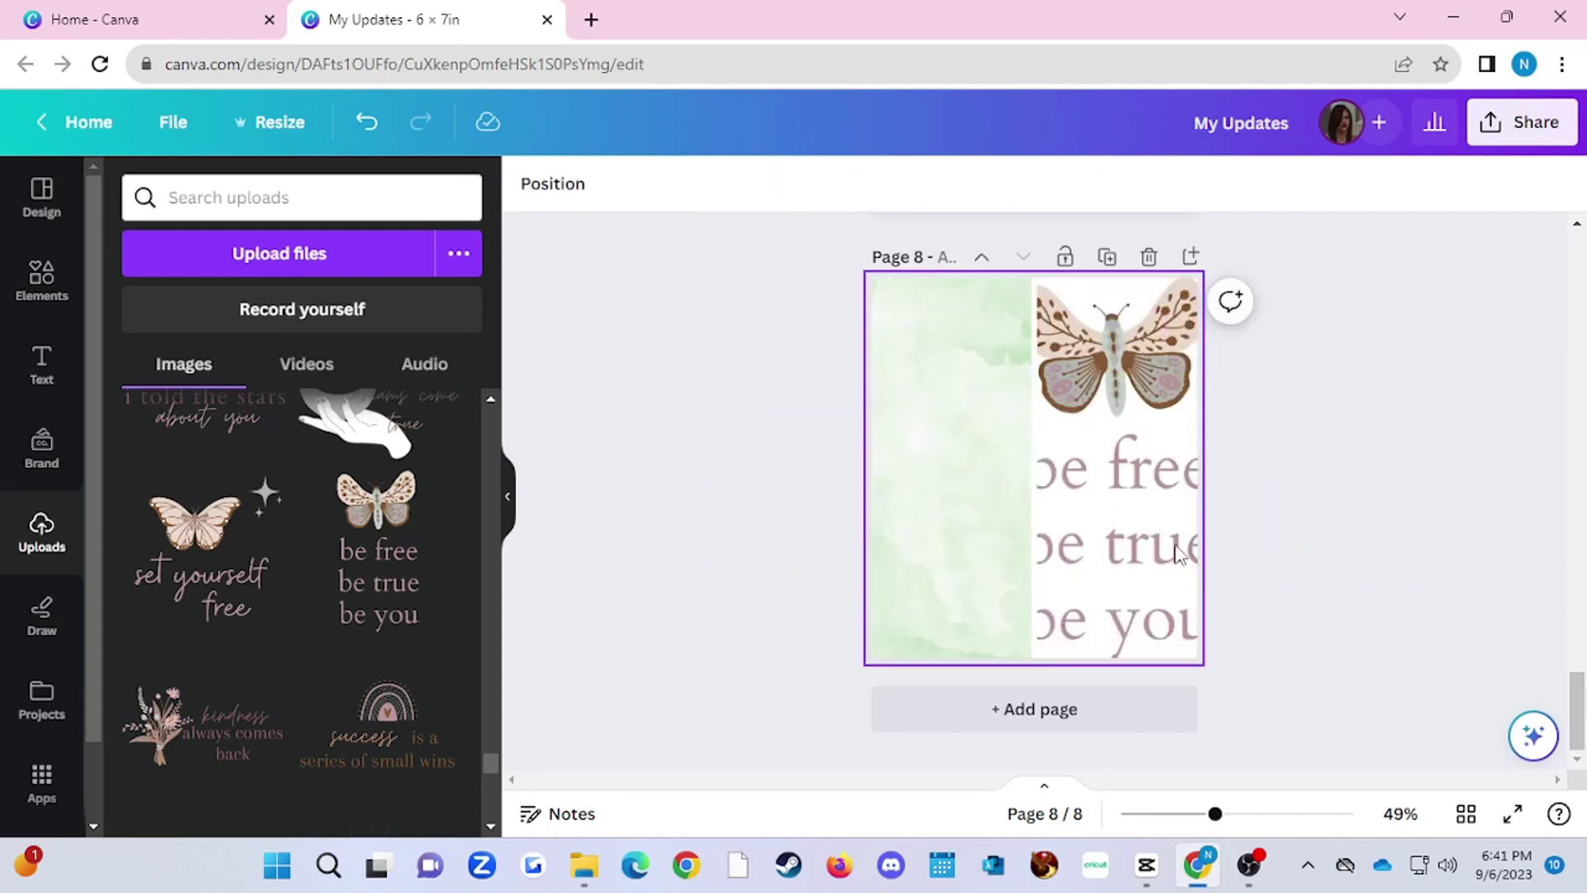
key("ctrl+z")
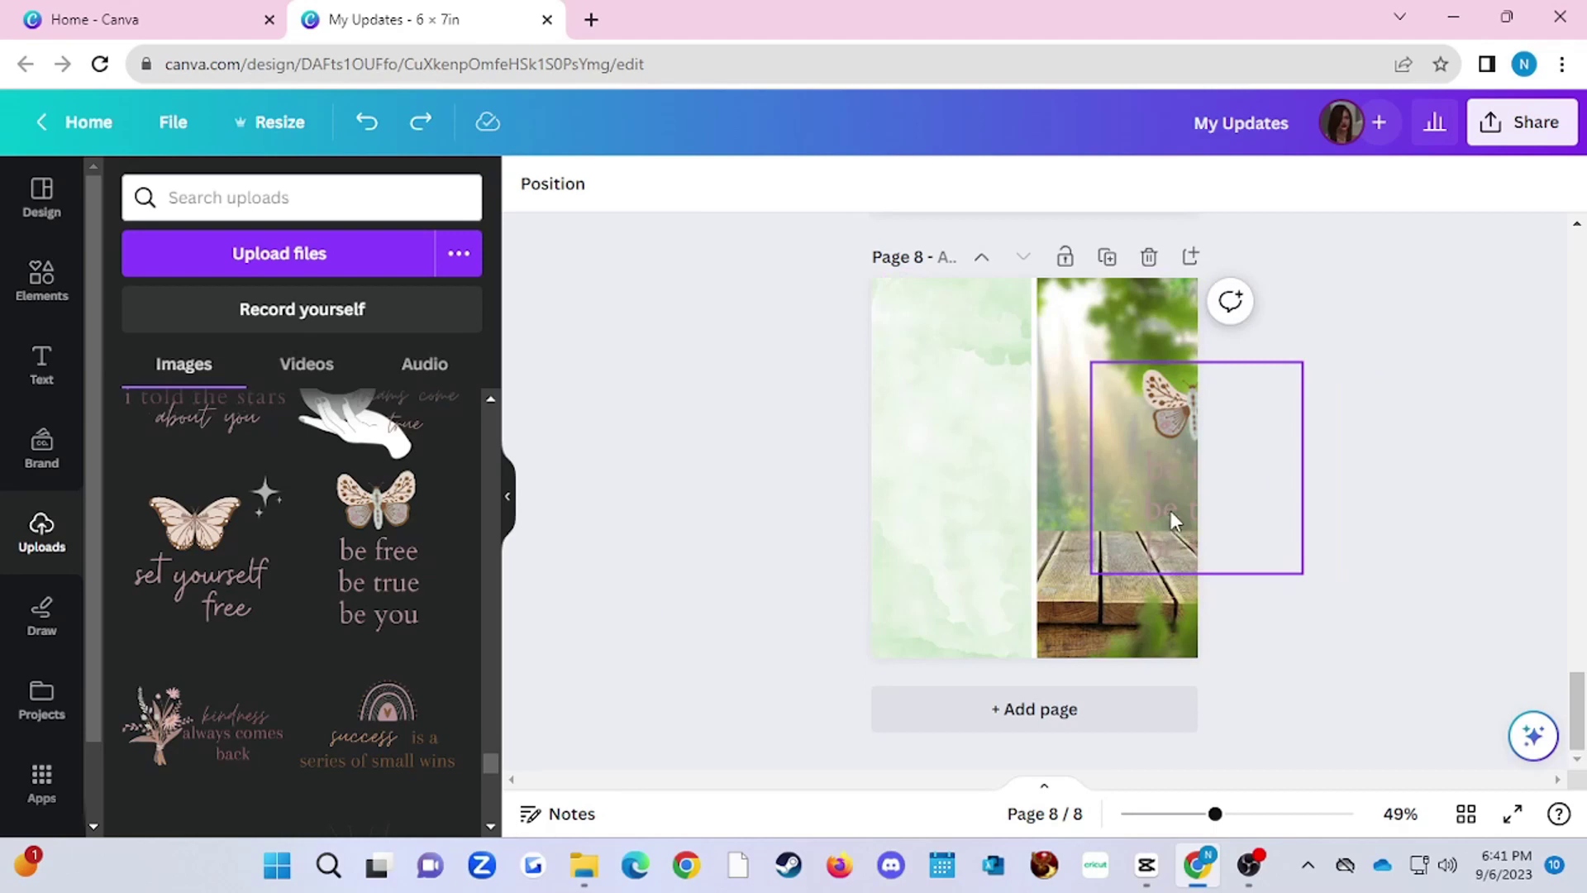
left_click_drag(1203, 529, 1178, 516)
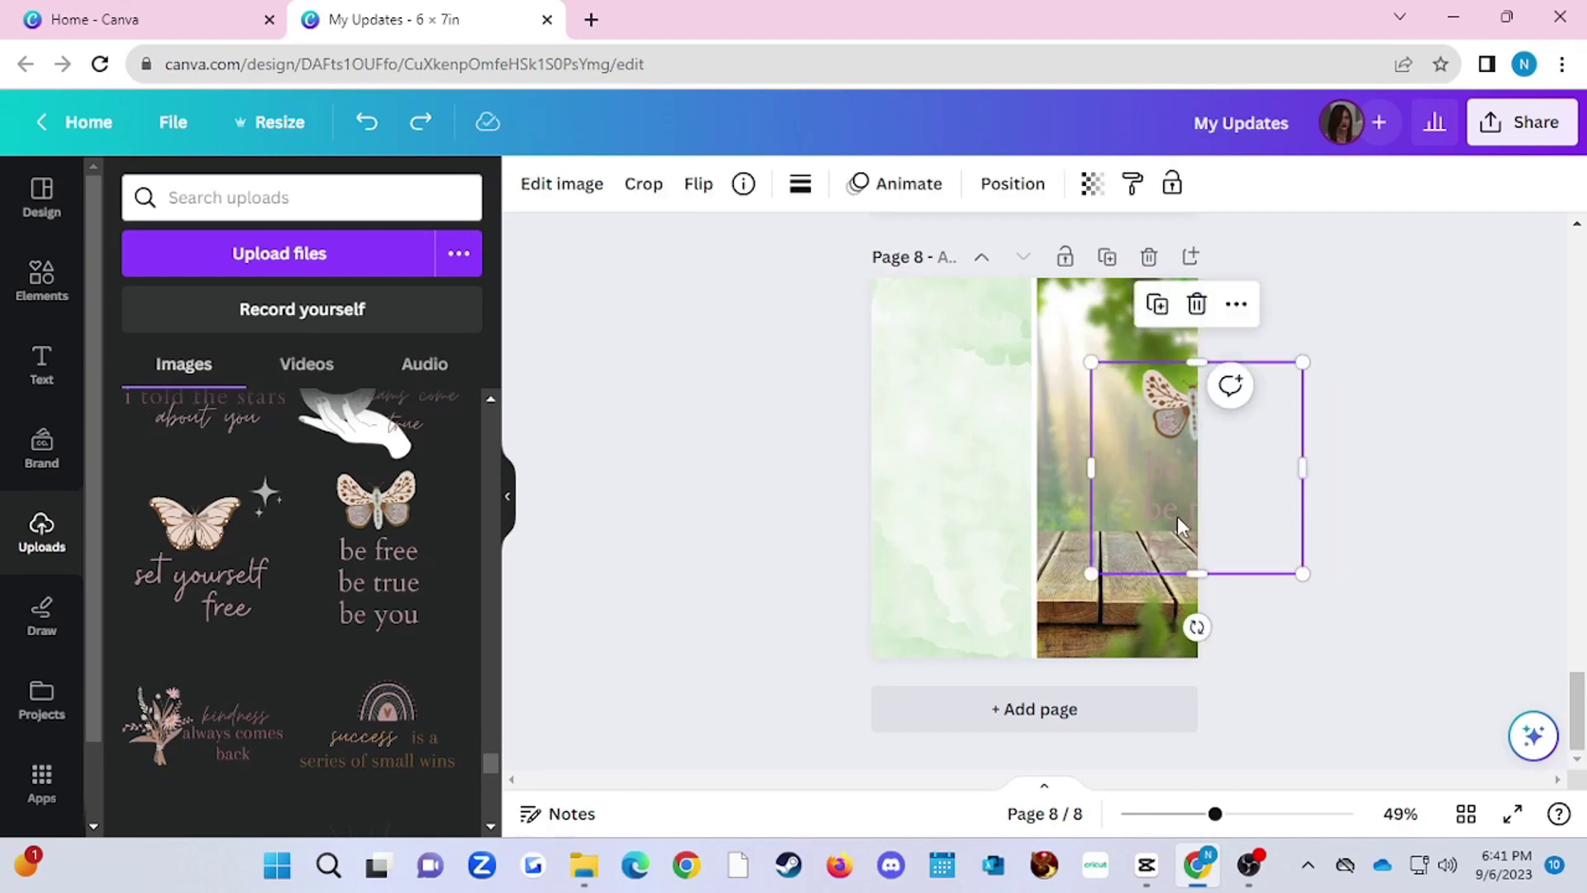
key("Left")
key("Left")
key("Left")
key("Left")
key("Left")
key("Left")
key("Left")
key("Left")
key("Left")
key("Left")
key("Left")
key("Left")
key("Left")
key("Left")
key("Left")
key("Left")
key("Left")
key("Left")
key("Left")
key("Left")
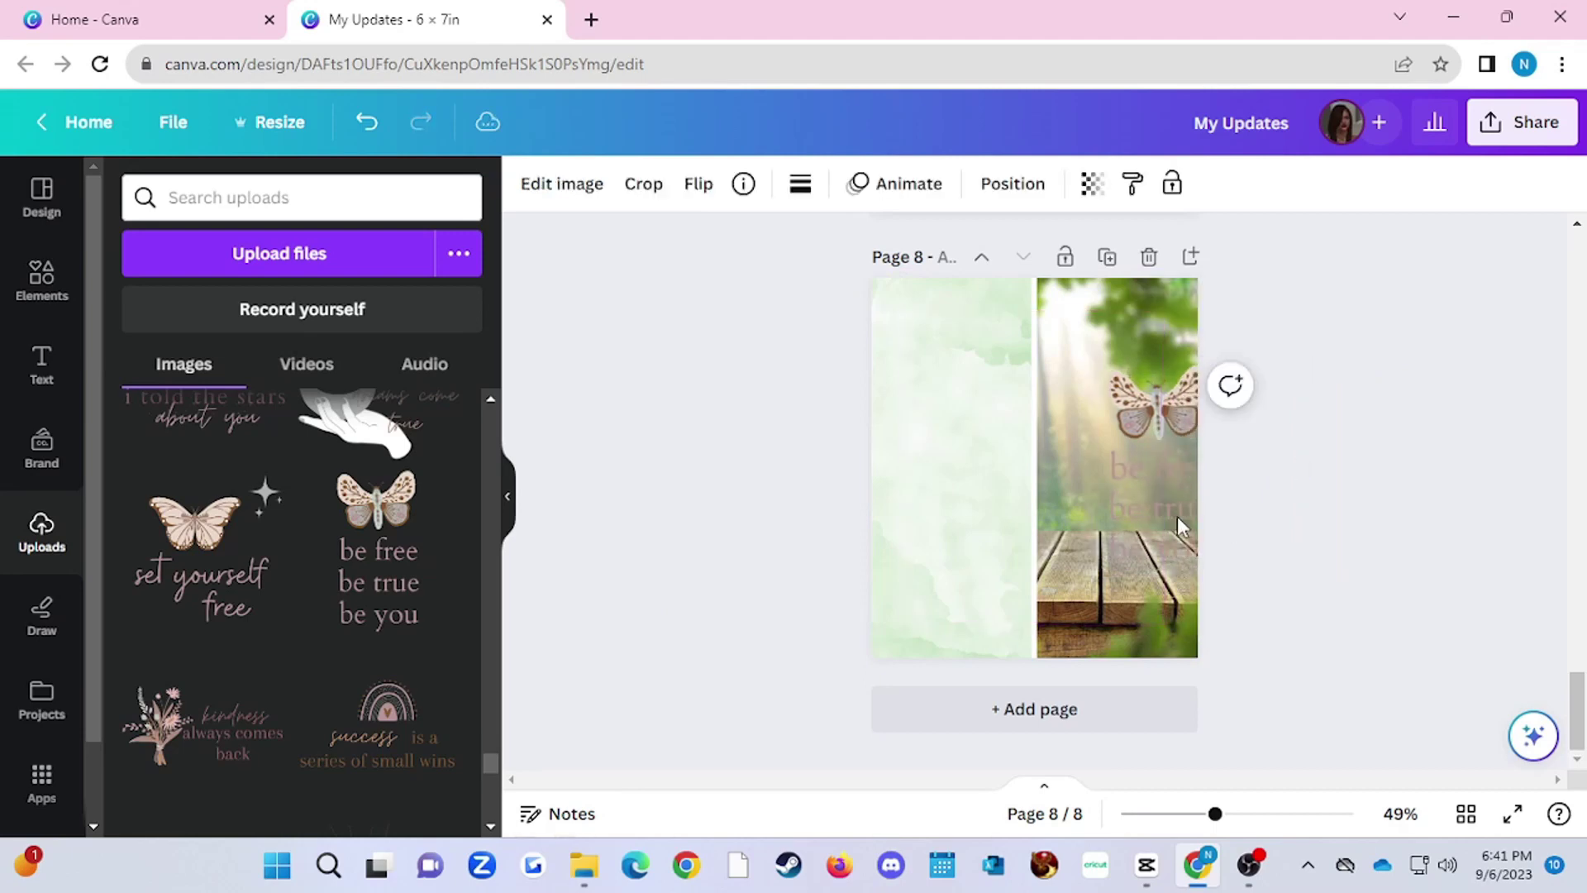
key("Left")
key("Left")
key("Left")
key("Left")
key("Left")
key("Left")
key("Left")
key("Left")
key("Left")
key("Left")
key("Left")
key("Left")
key("Left")
key("Left")
key("Left")
key("Left")
key("Left")
key("Left")
key("Left")
key("Left")
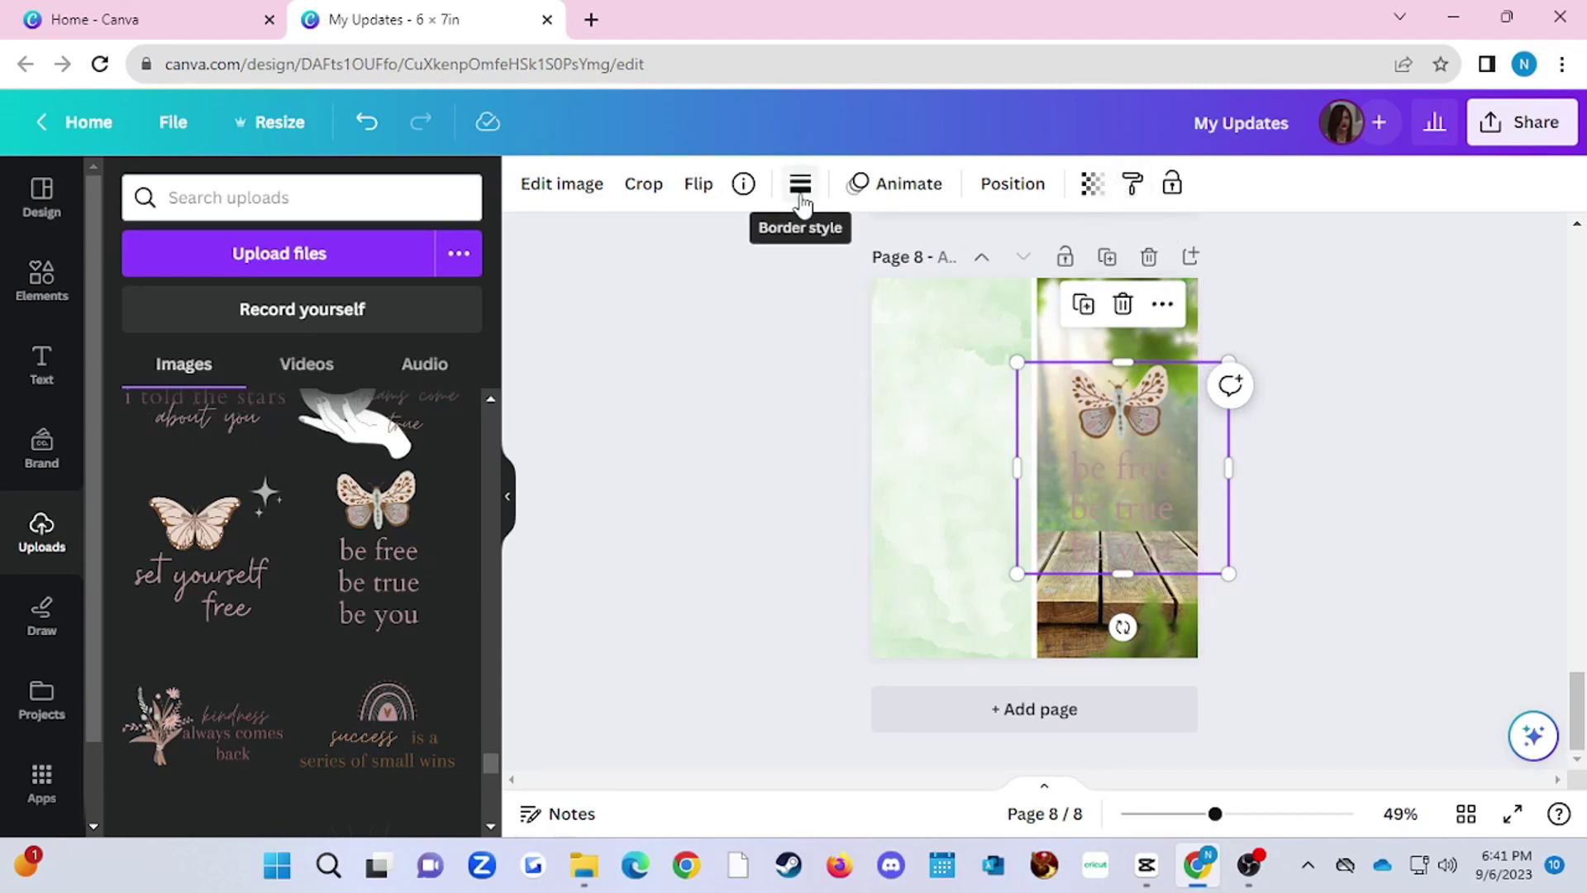
Open the full range of Photogenic effects for the butterfly quote graphic on page 8
left_click(558, 192)
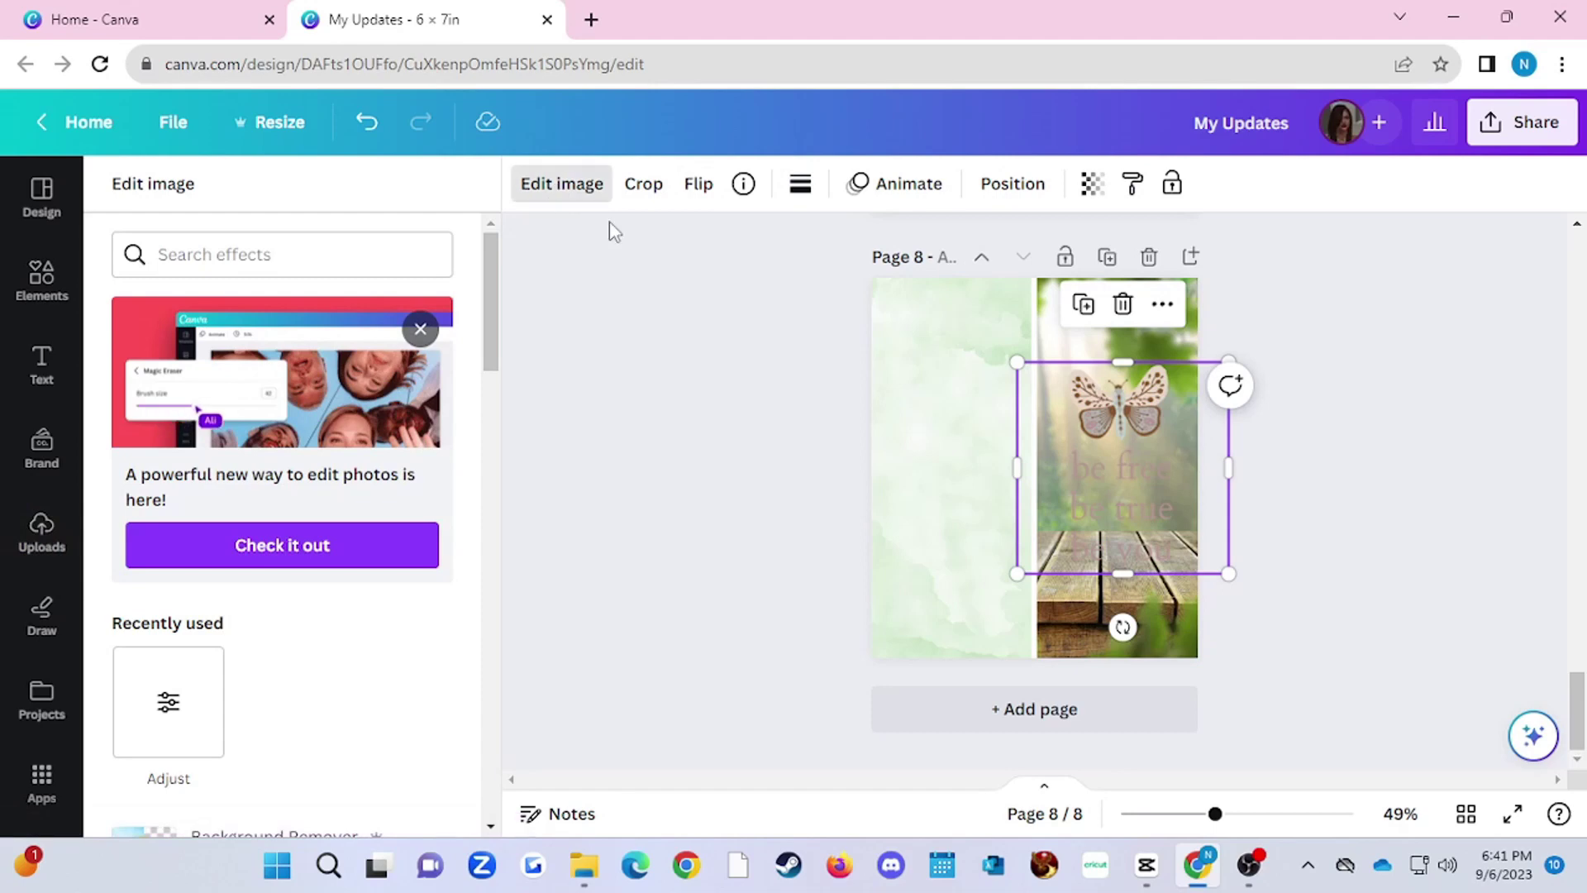
scroll(261, 395, "down", 10)
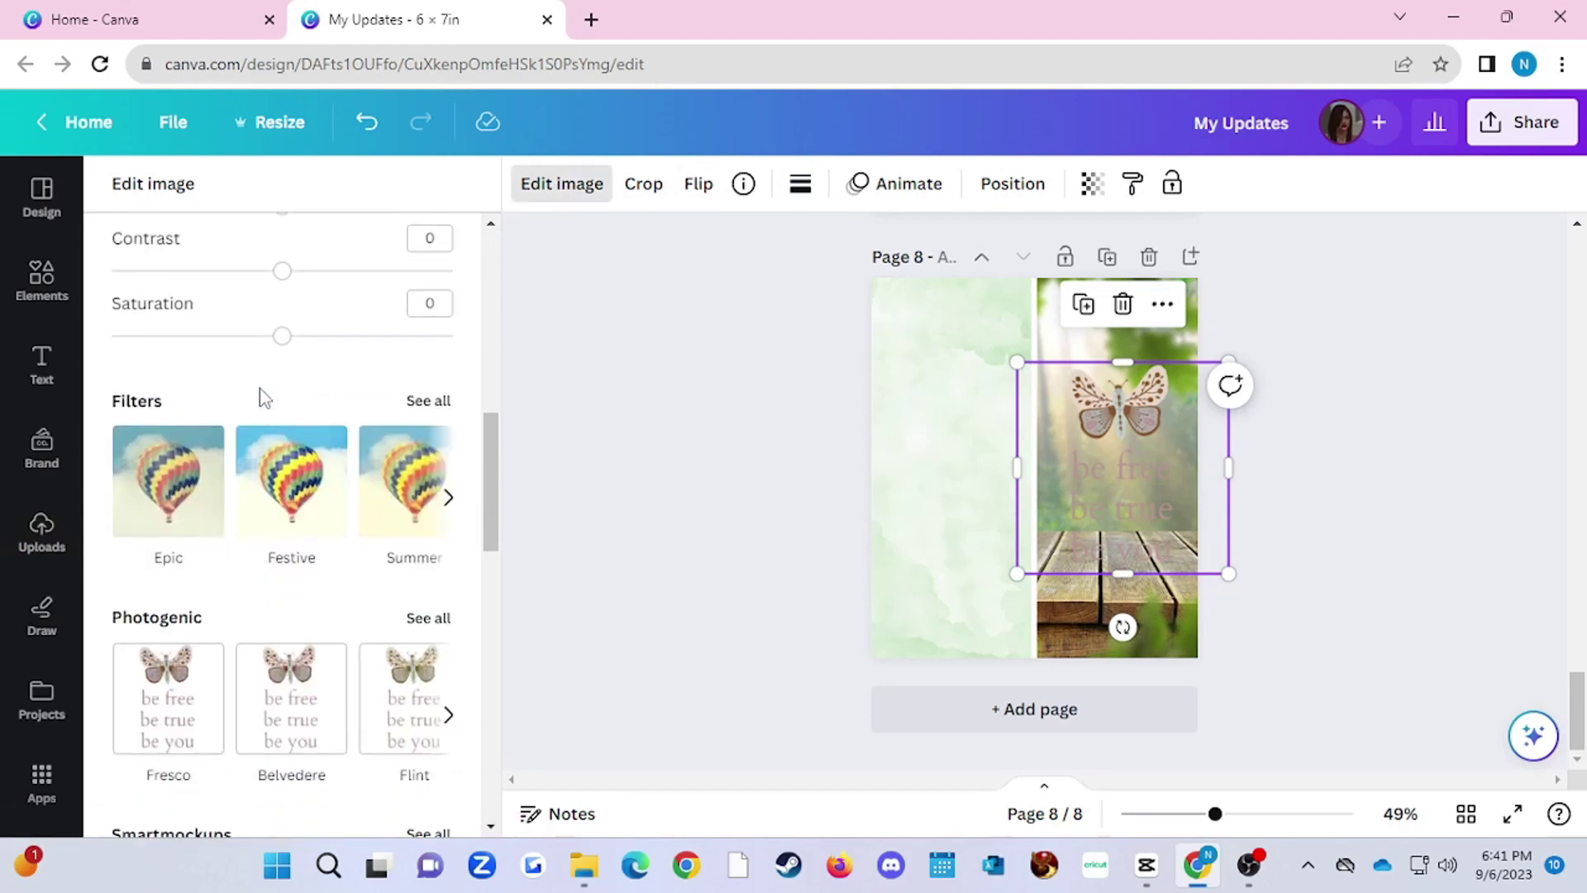
scroll(329, 567, "down", 3)
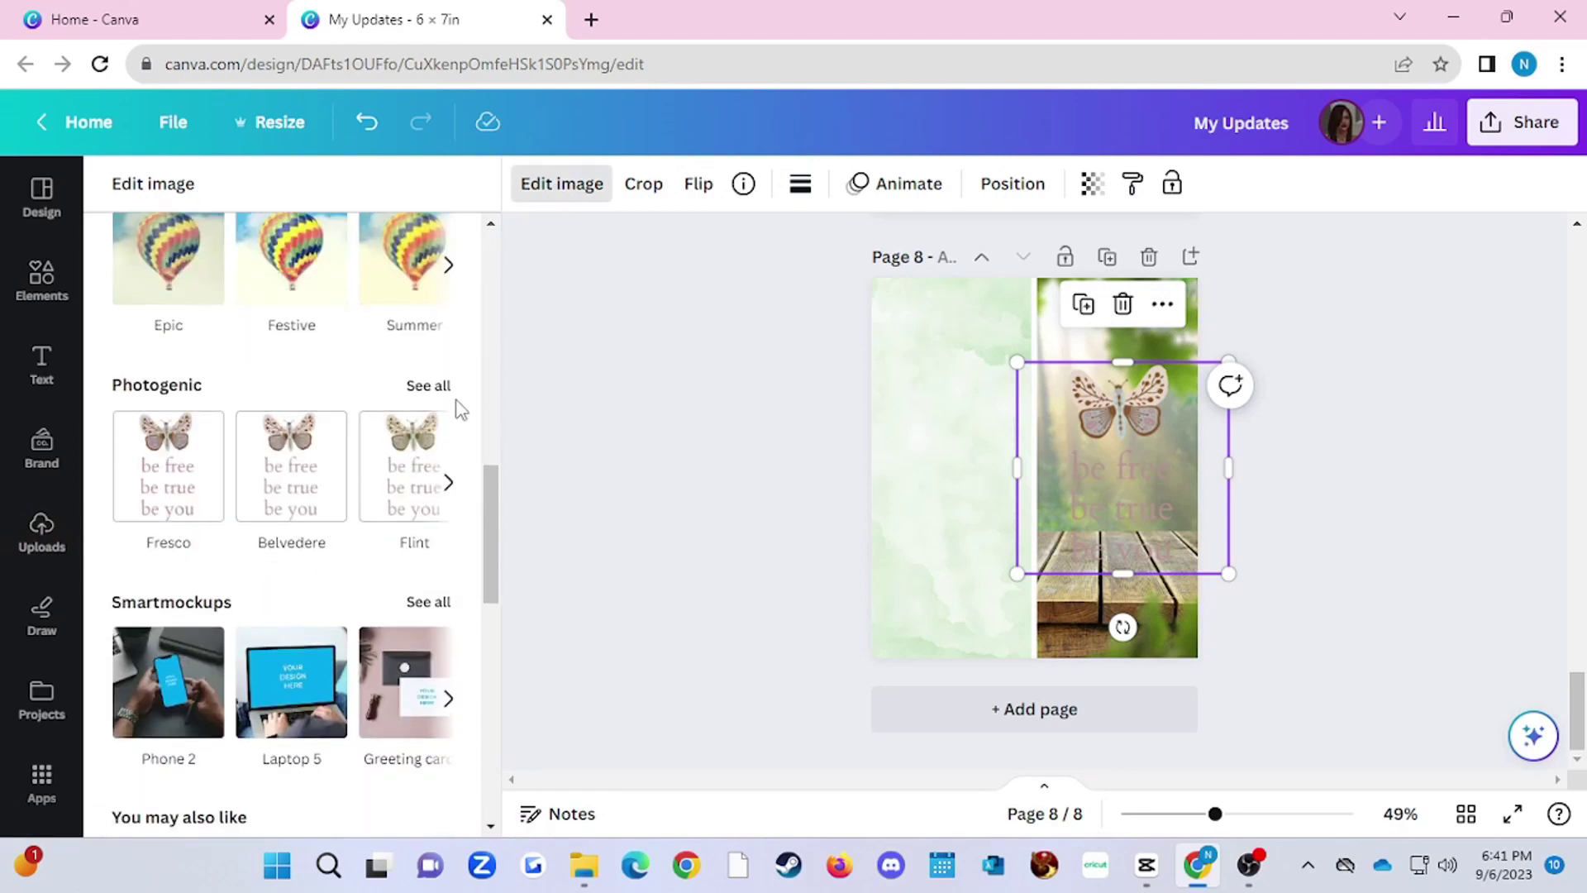
left_click(426, 389)
scroll(367, 573, "down", 7)
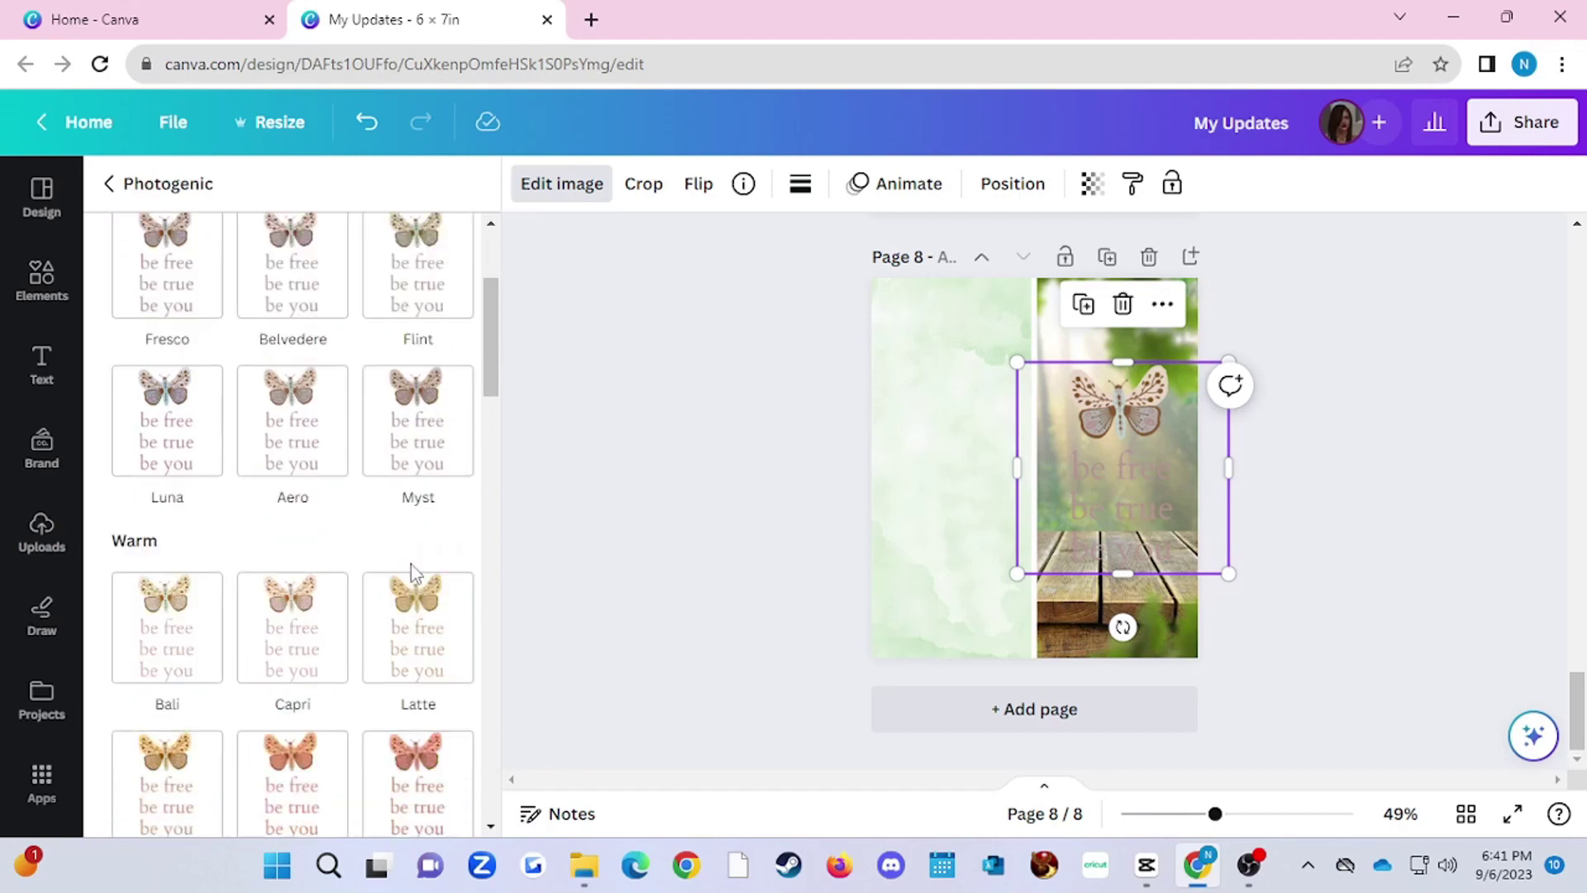
Try the Sangri, Eldar and Slate effects on the butterfly quote graphic
left_click(448, 438)
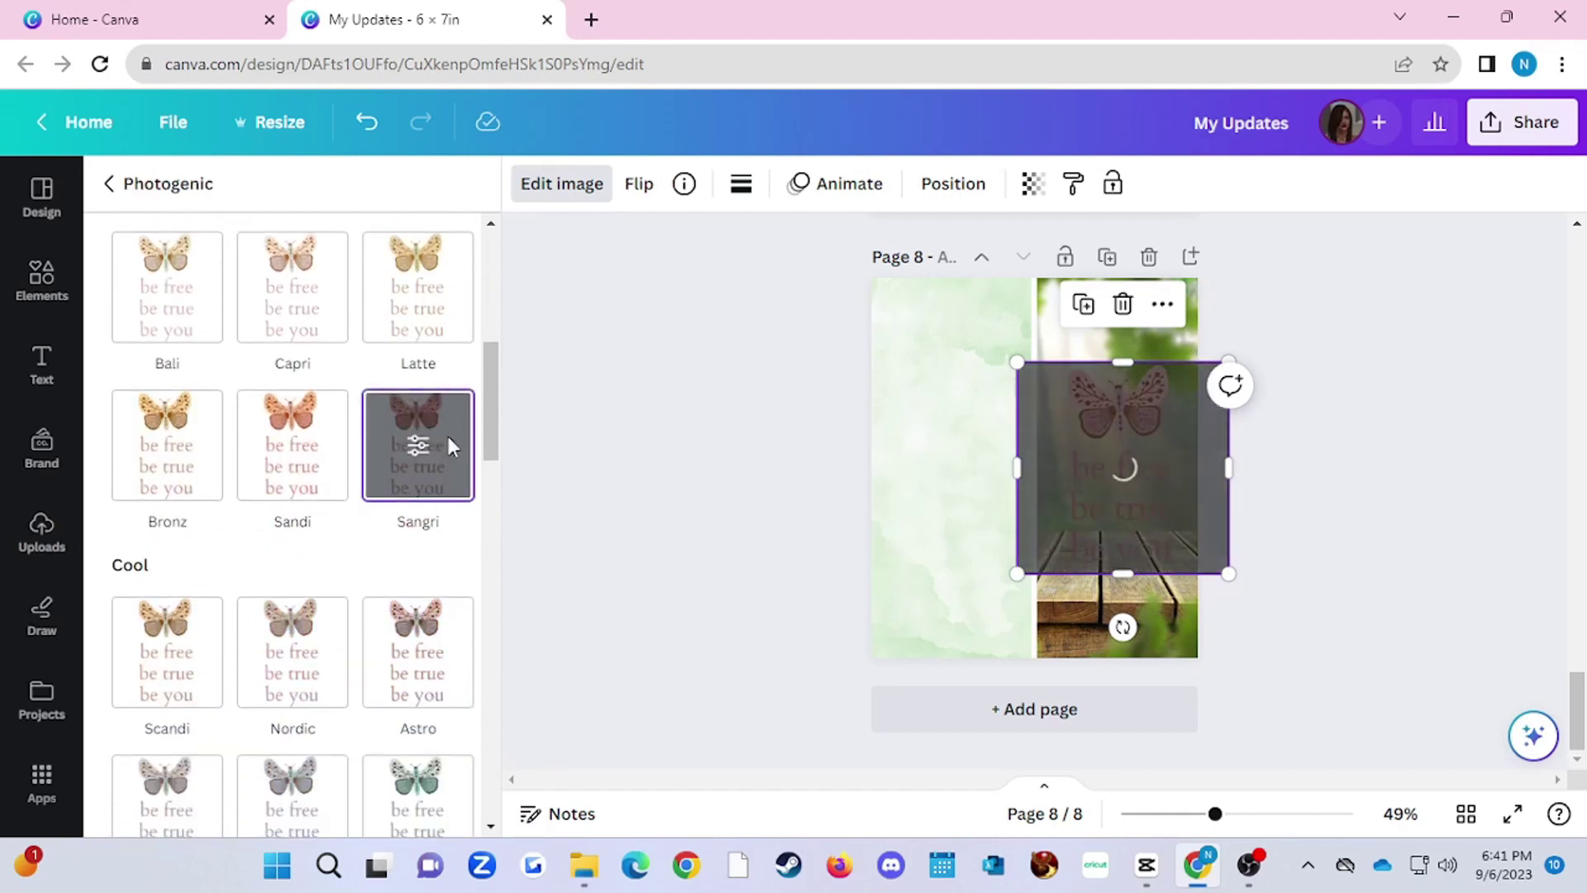
scroll(429, 438, "down", 3)
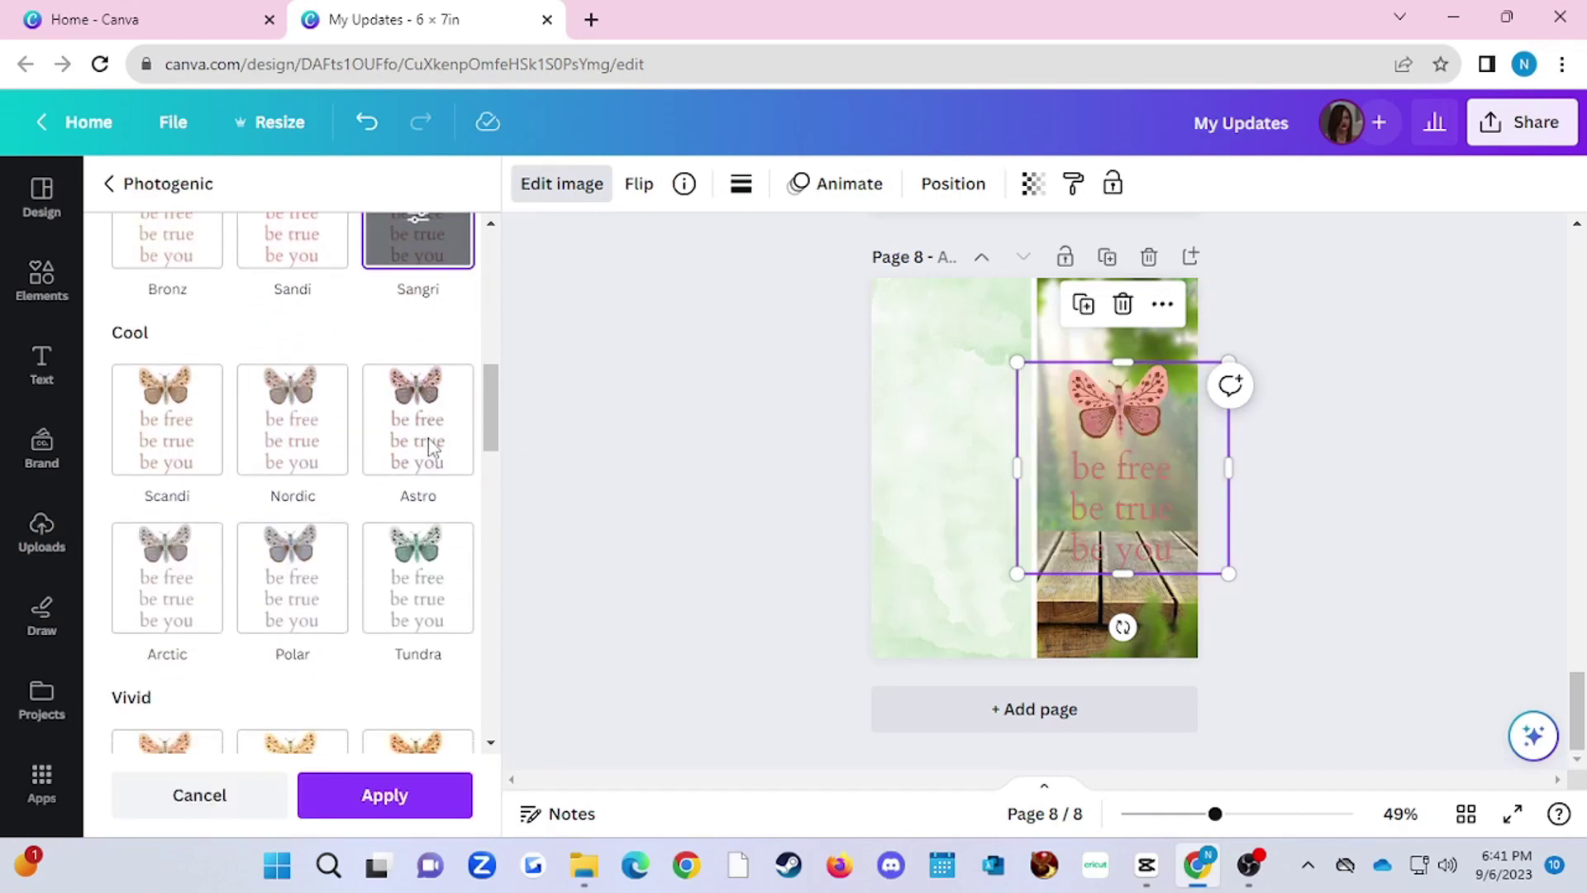
scroll(421, 442, "down", 3)
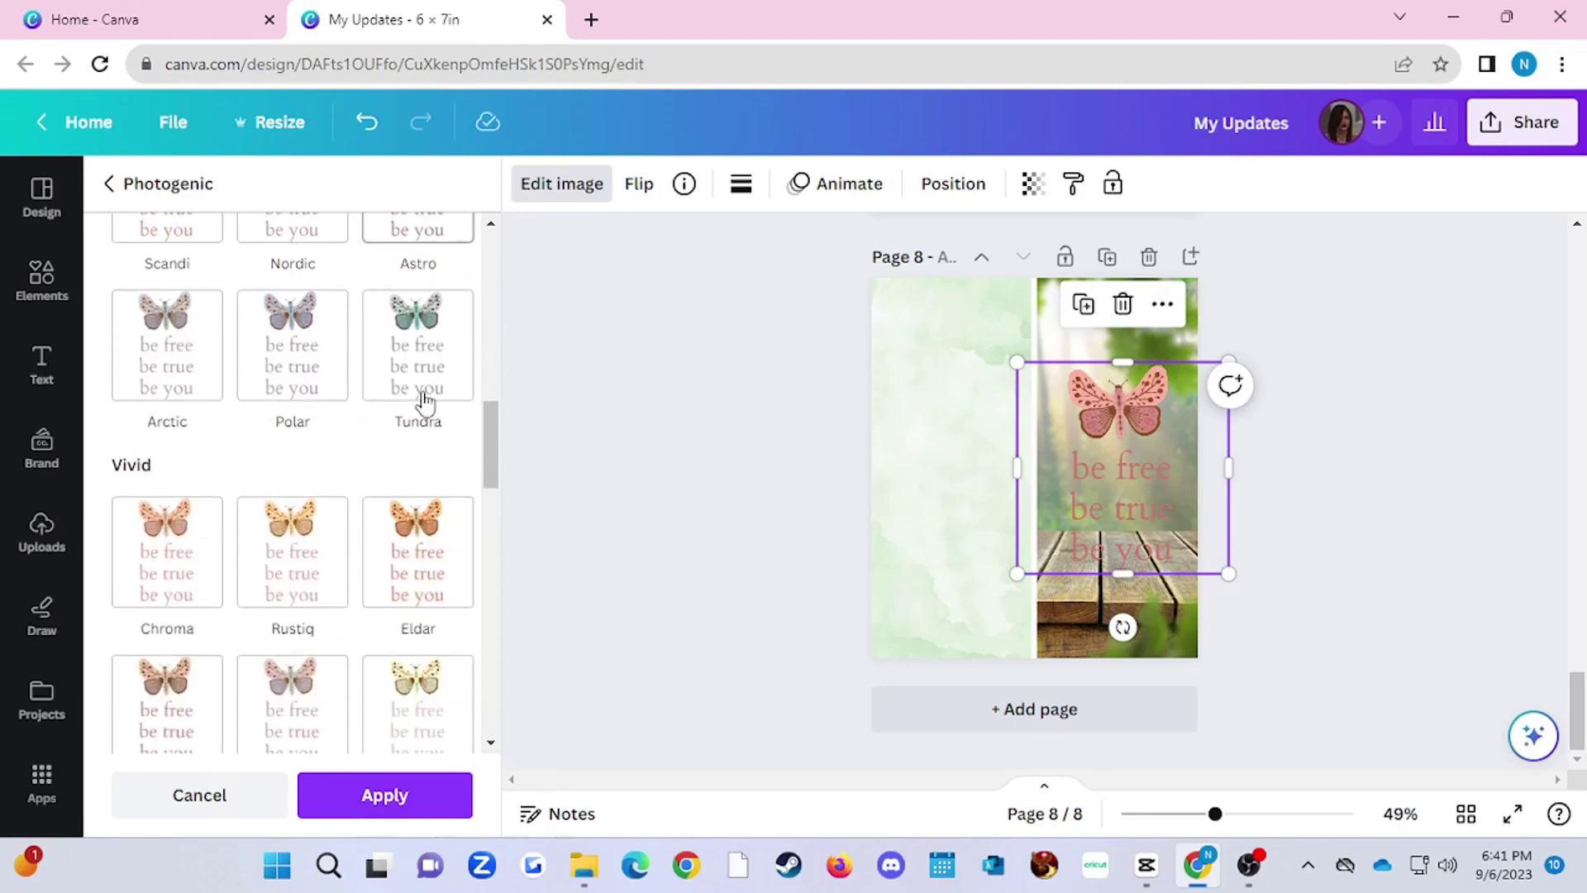
left_click(416, 382)
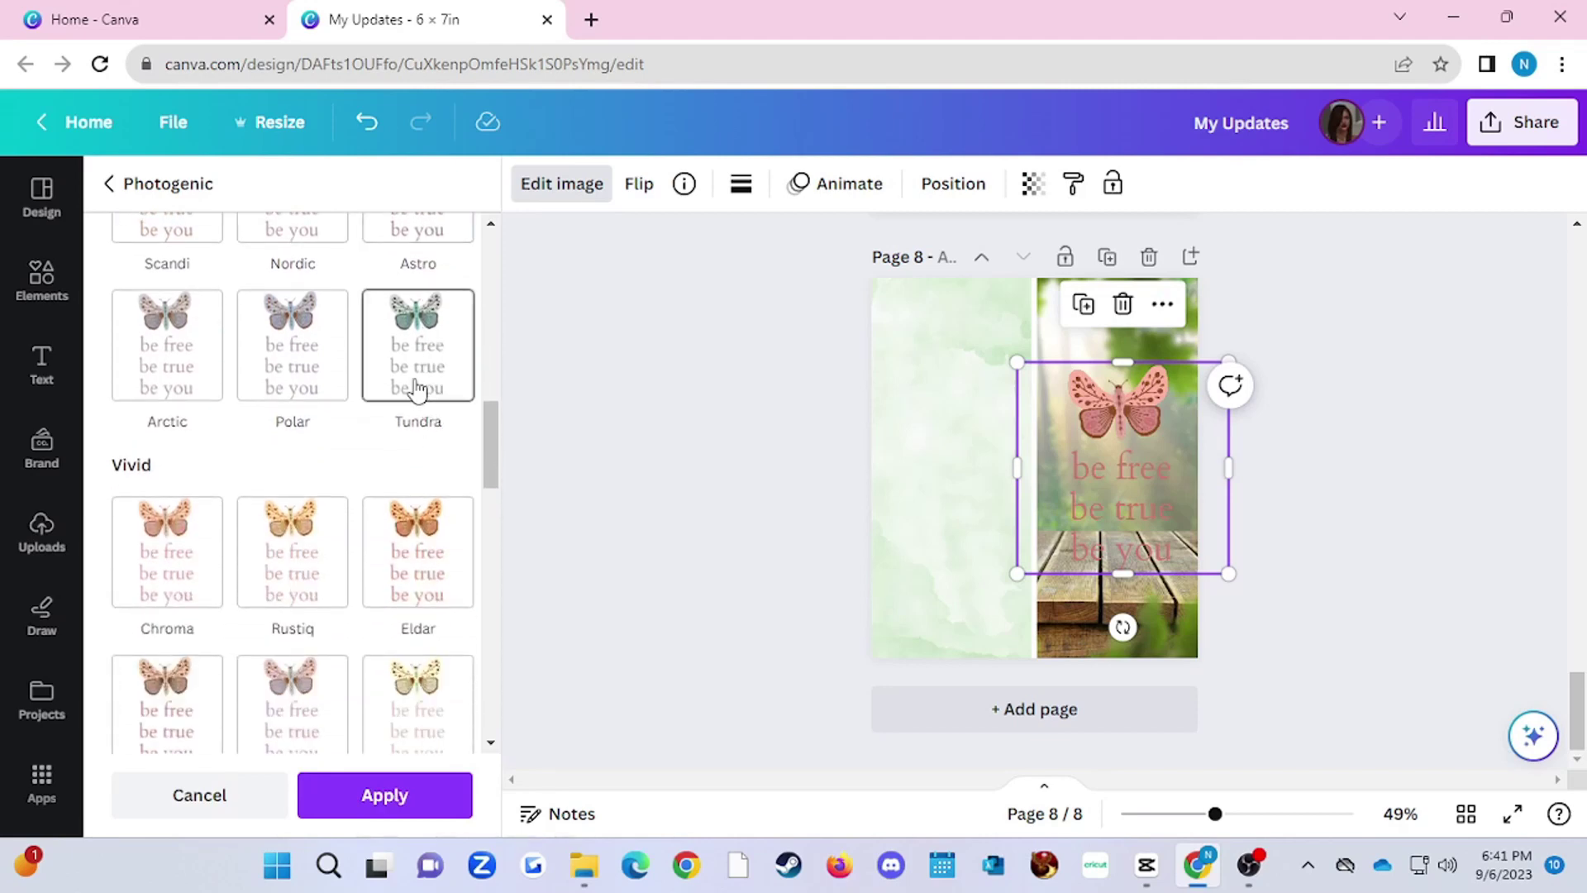
left_click(395, 562)
scroll(398, 524, "down", 10)
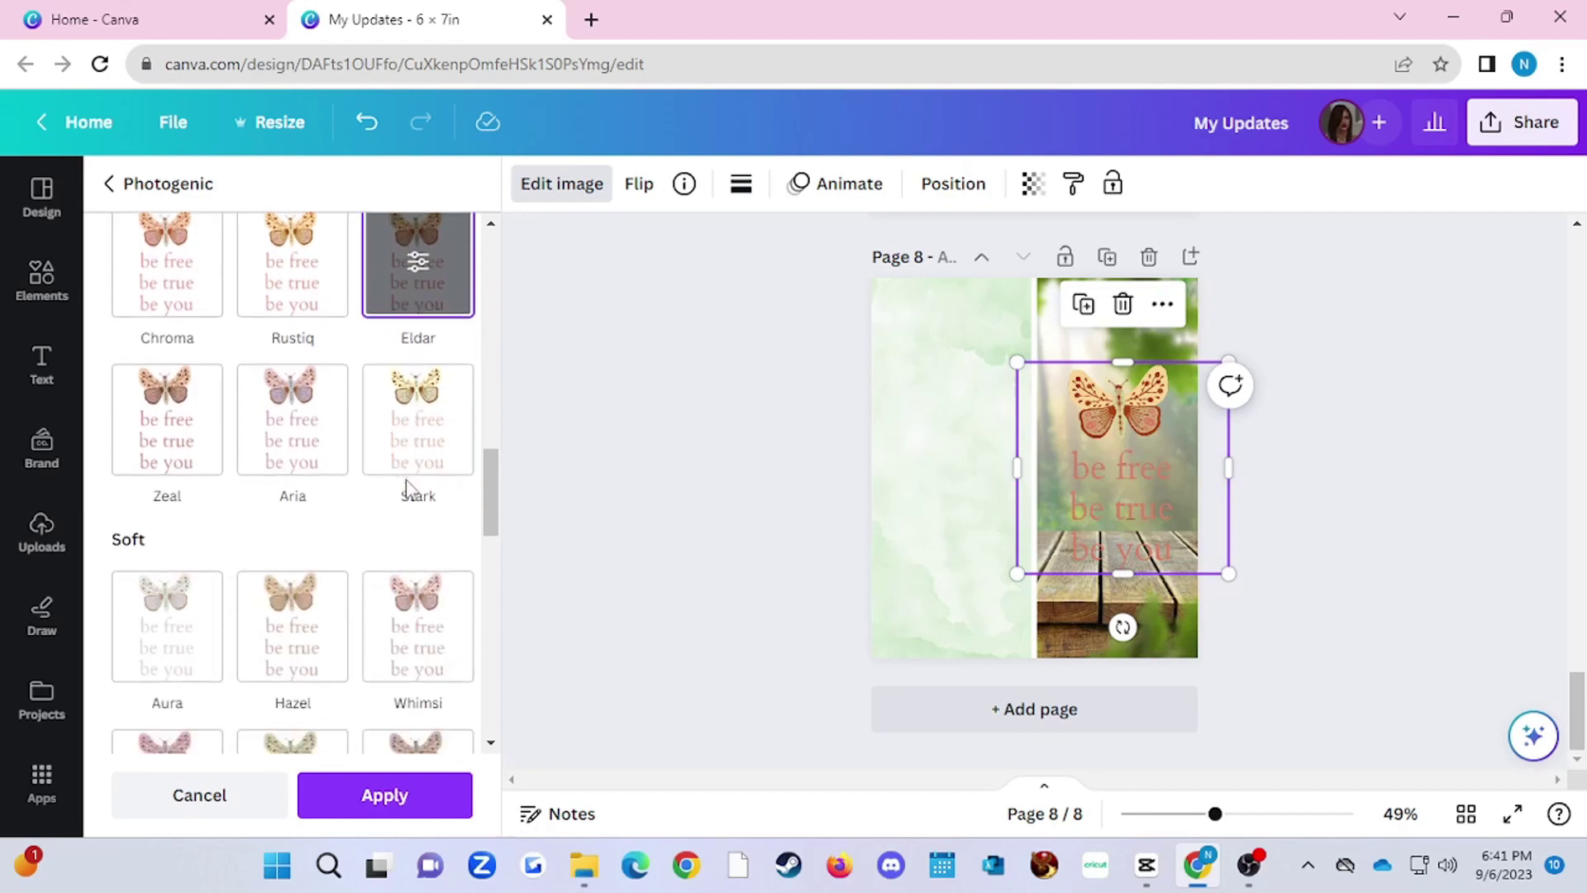
scroll(406, 490, "down", 8)
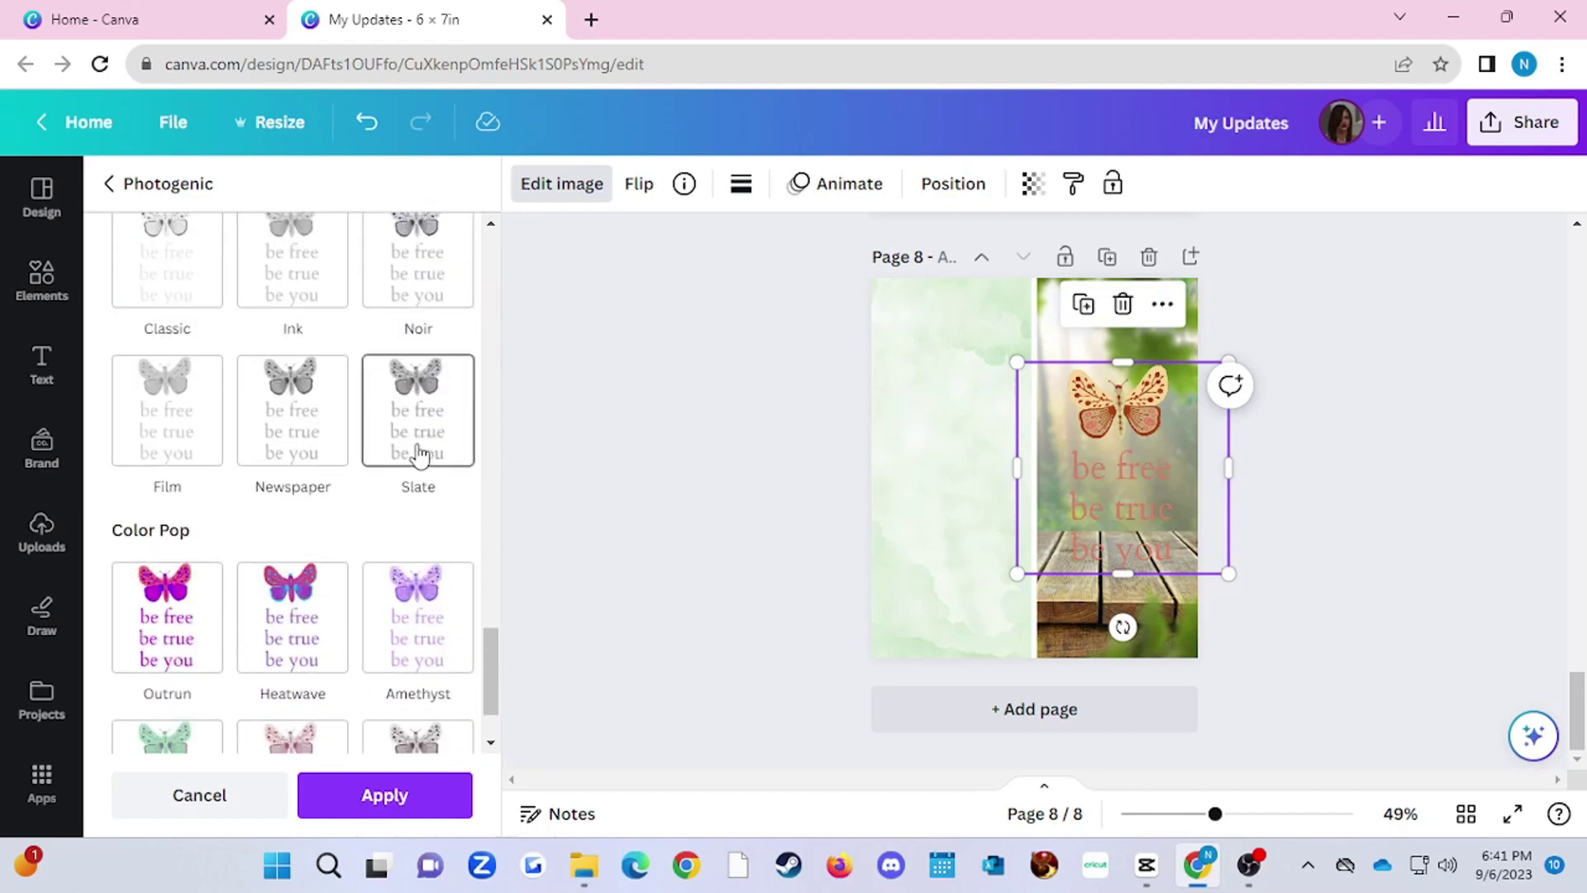
left_click(420, 442)
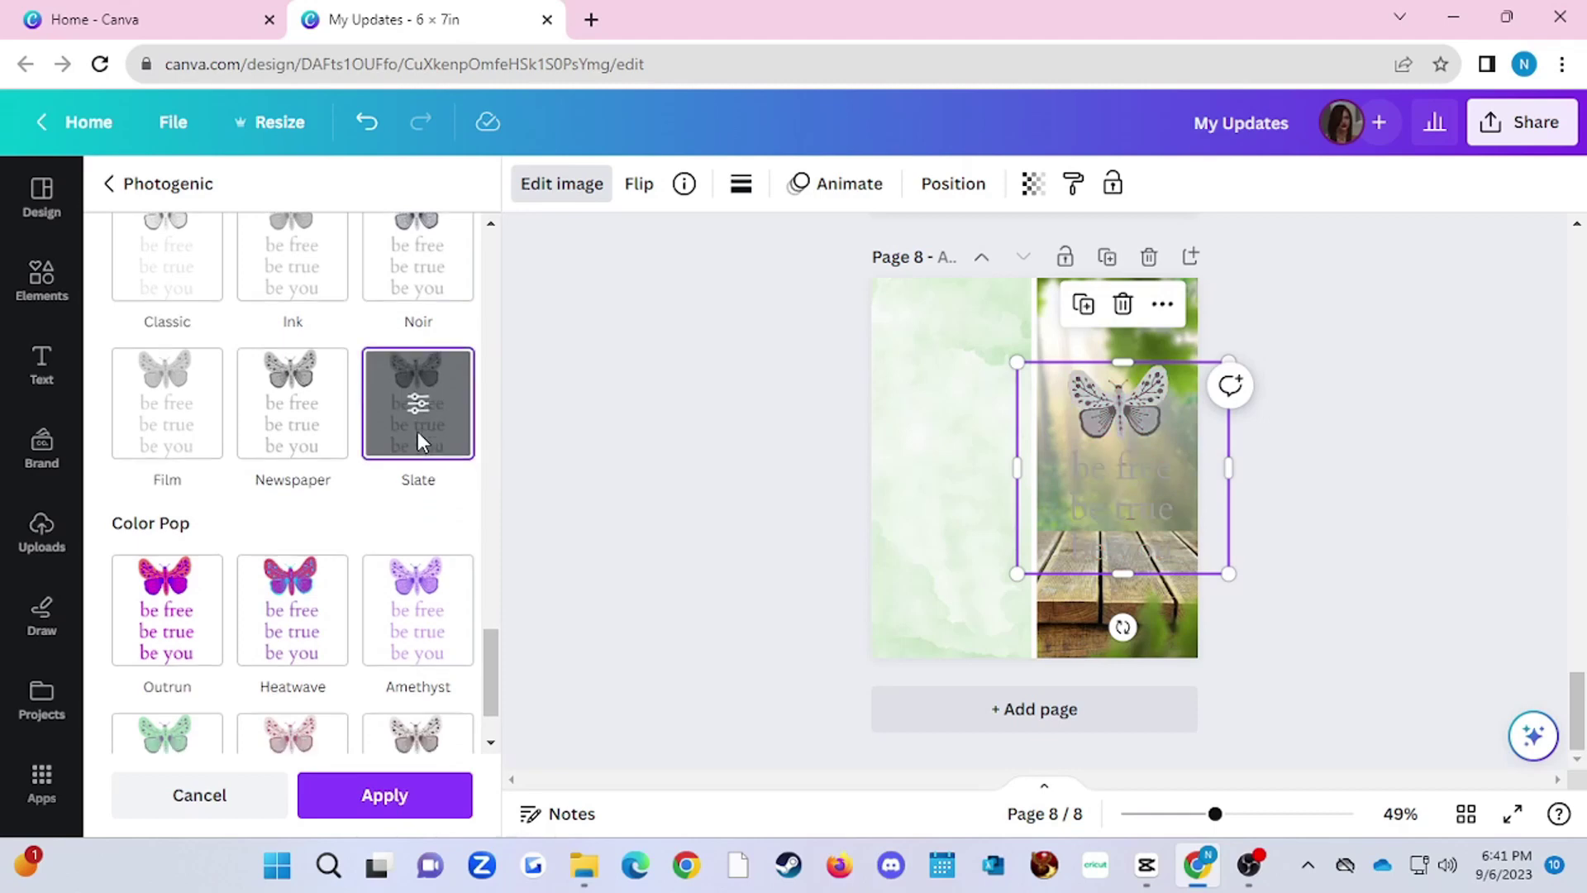
Apply the Outrun colour pop effect to the butterfly quote graphic and move it higher on the forest photo
scroll(419, 442, "down", 1)
left_click(195, 528)
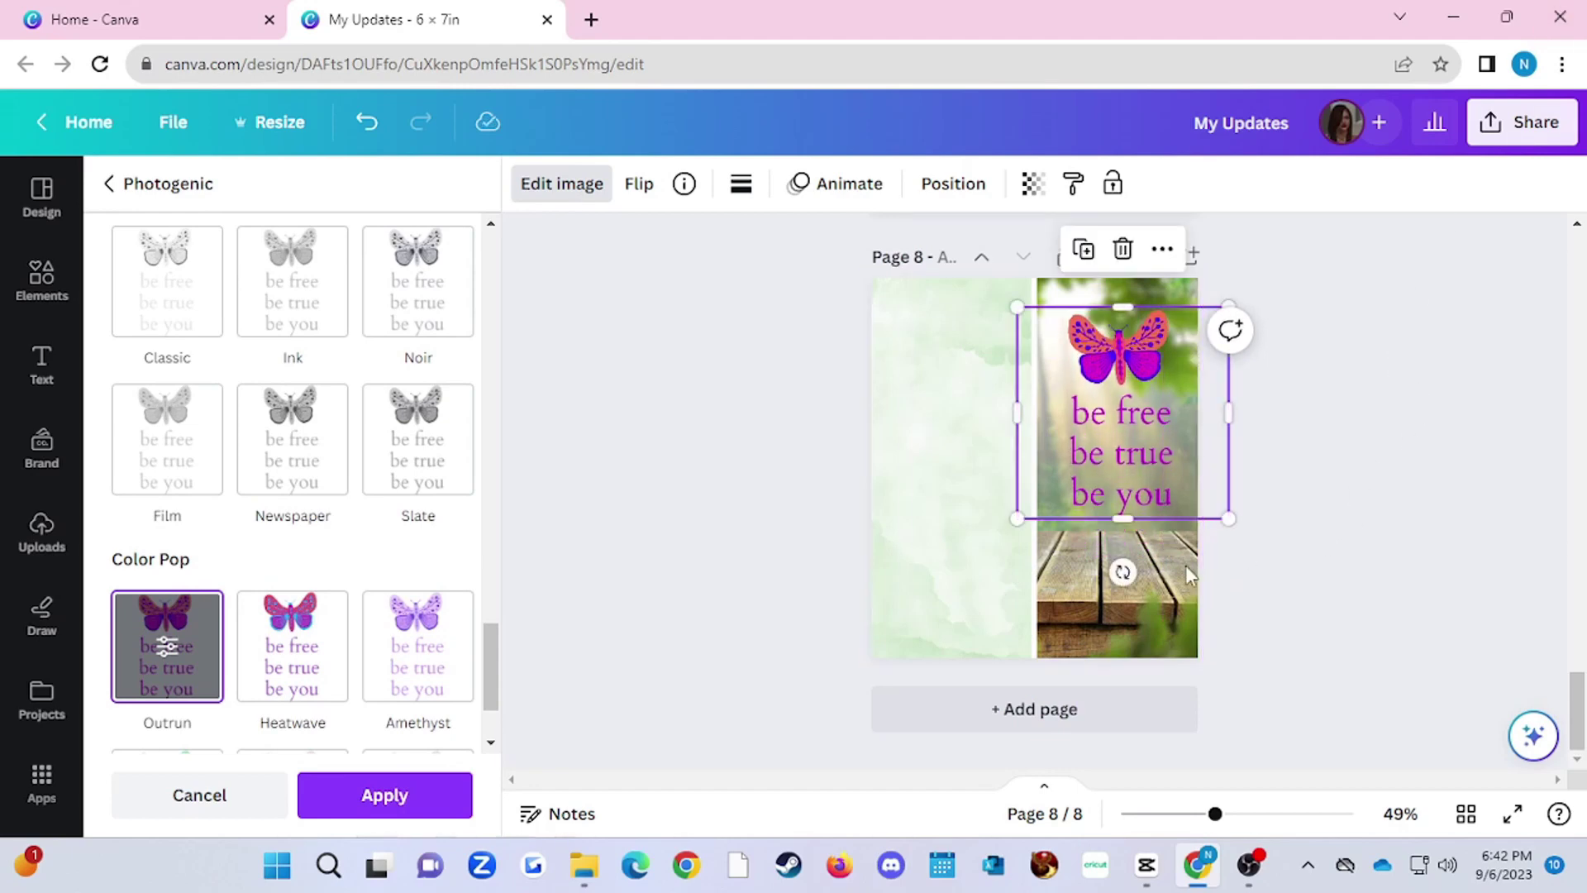
left_click(1323, 596)
left_click(1252, 640)
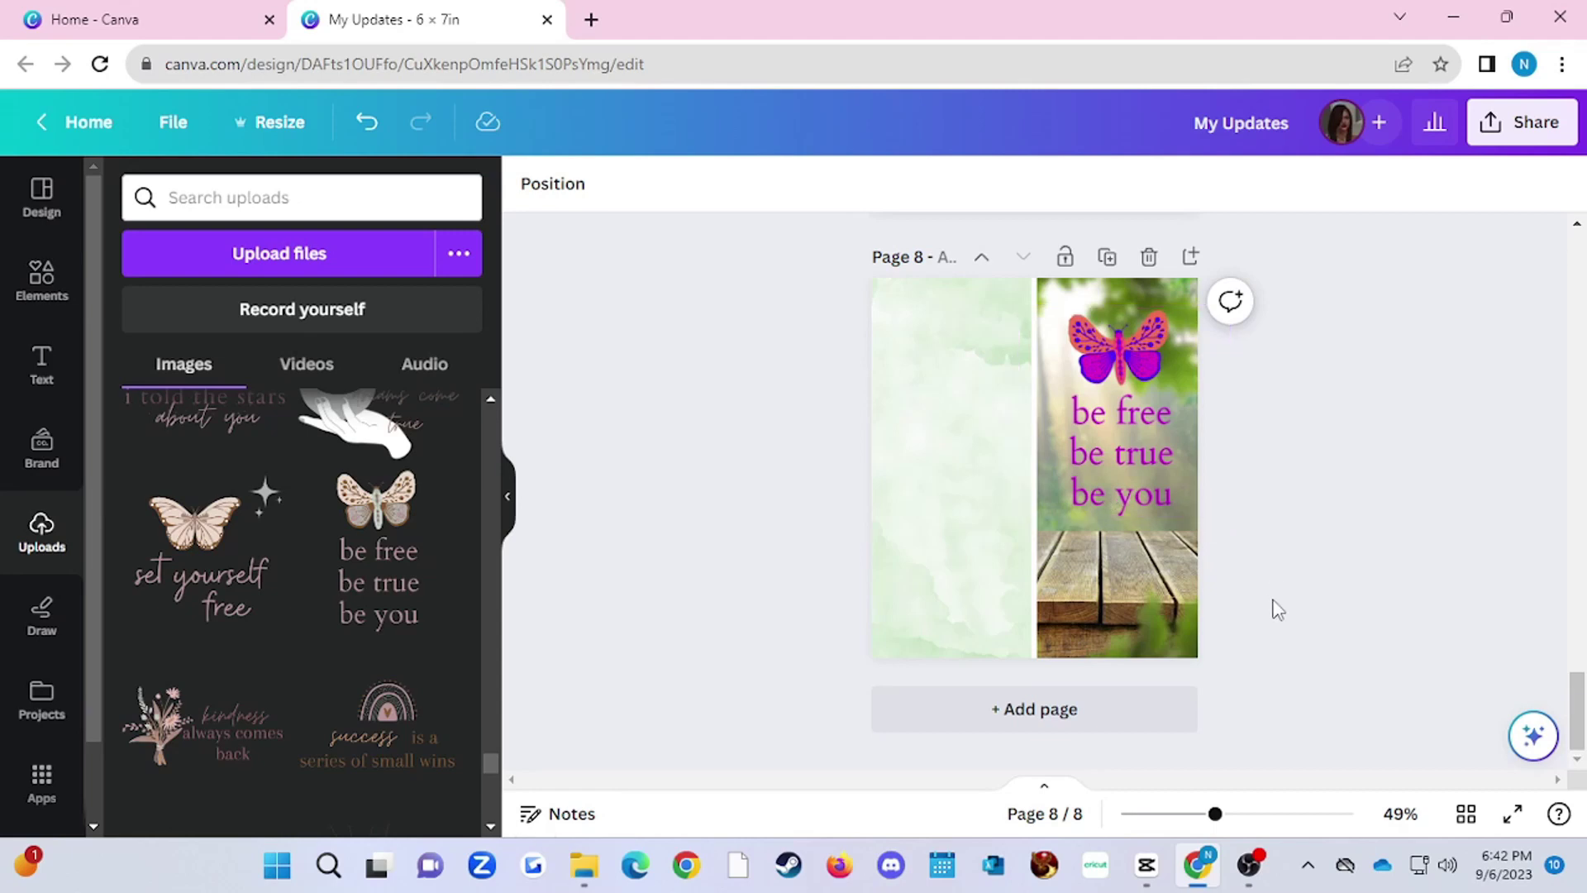
Examine how the woman, the book stack and the reminder label are arranged on page 7, compared with page 8's right column
scroll(1269, 612, "up", 5)
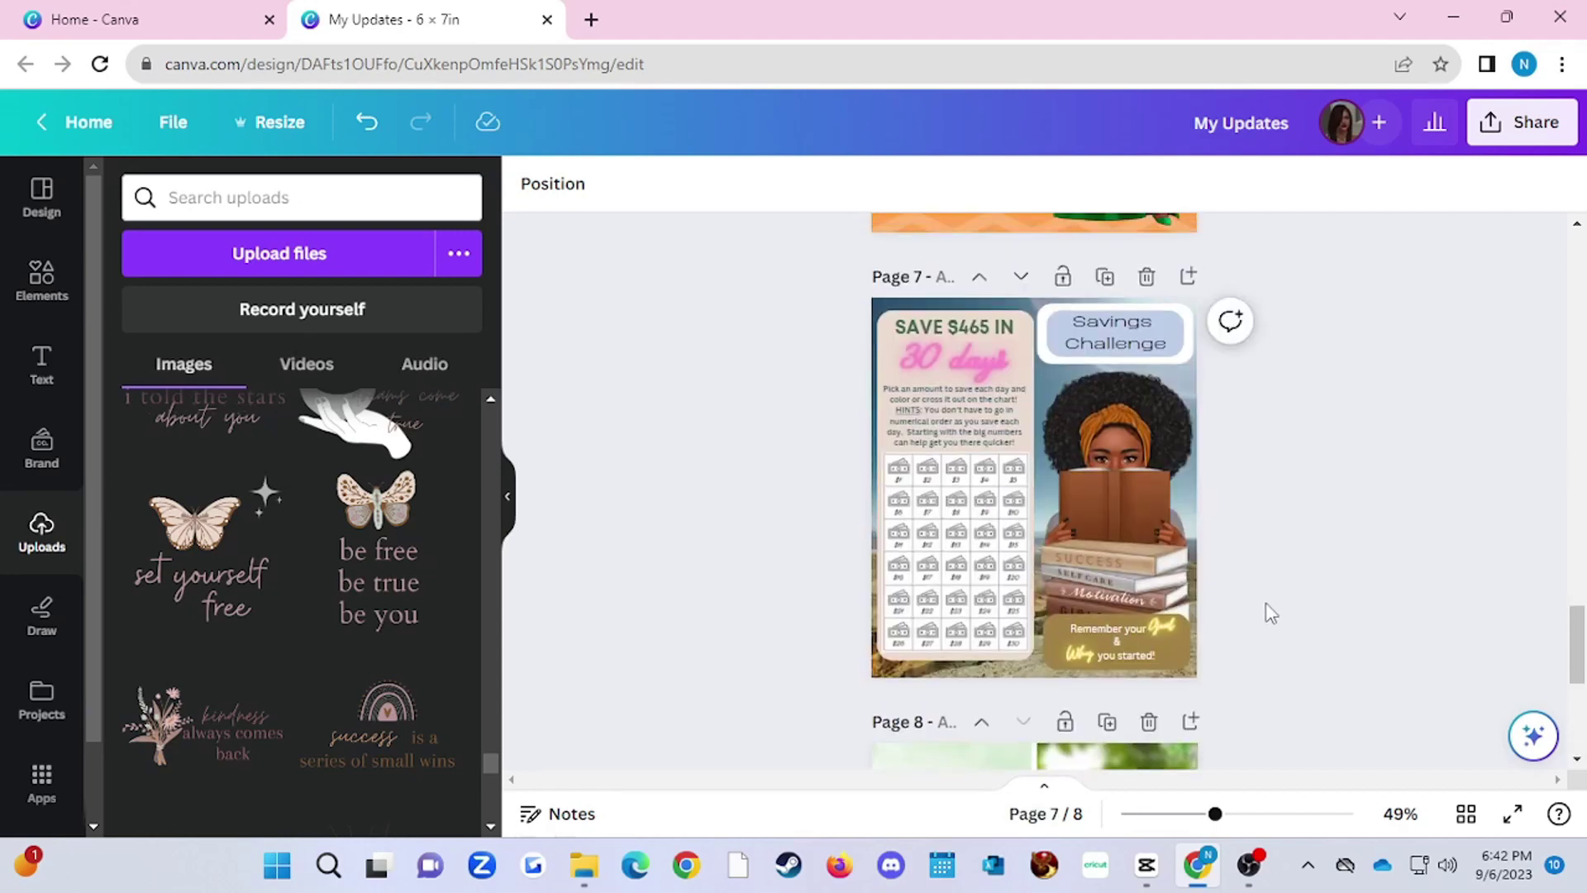
left_click(1114, 445)
mouse_move(1115, 444)
left_mouse_down()
mouse_move(1191, 453)
mouse_move(1109, 453)
left_mouse_up()
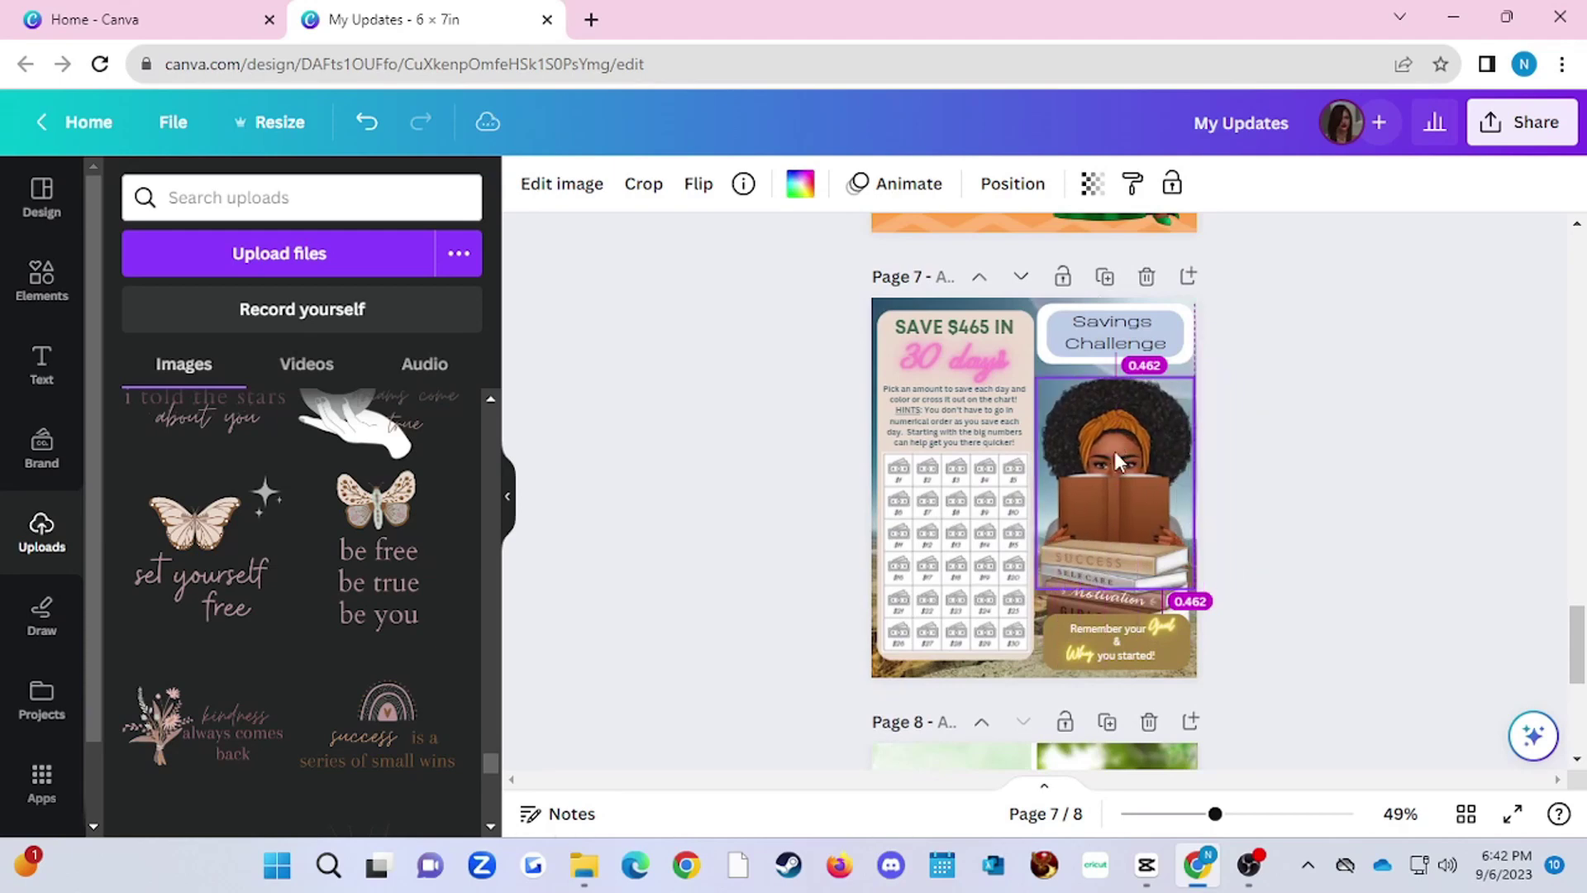
left_click(1155, 616)
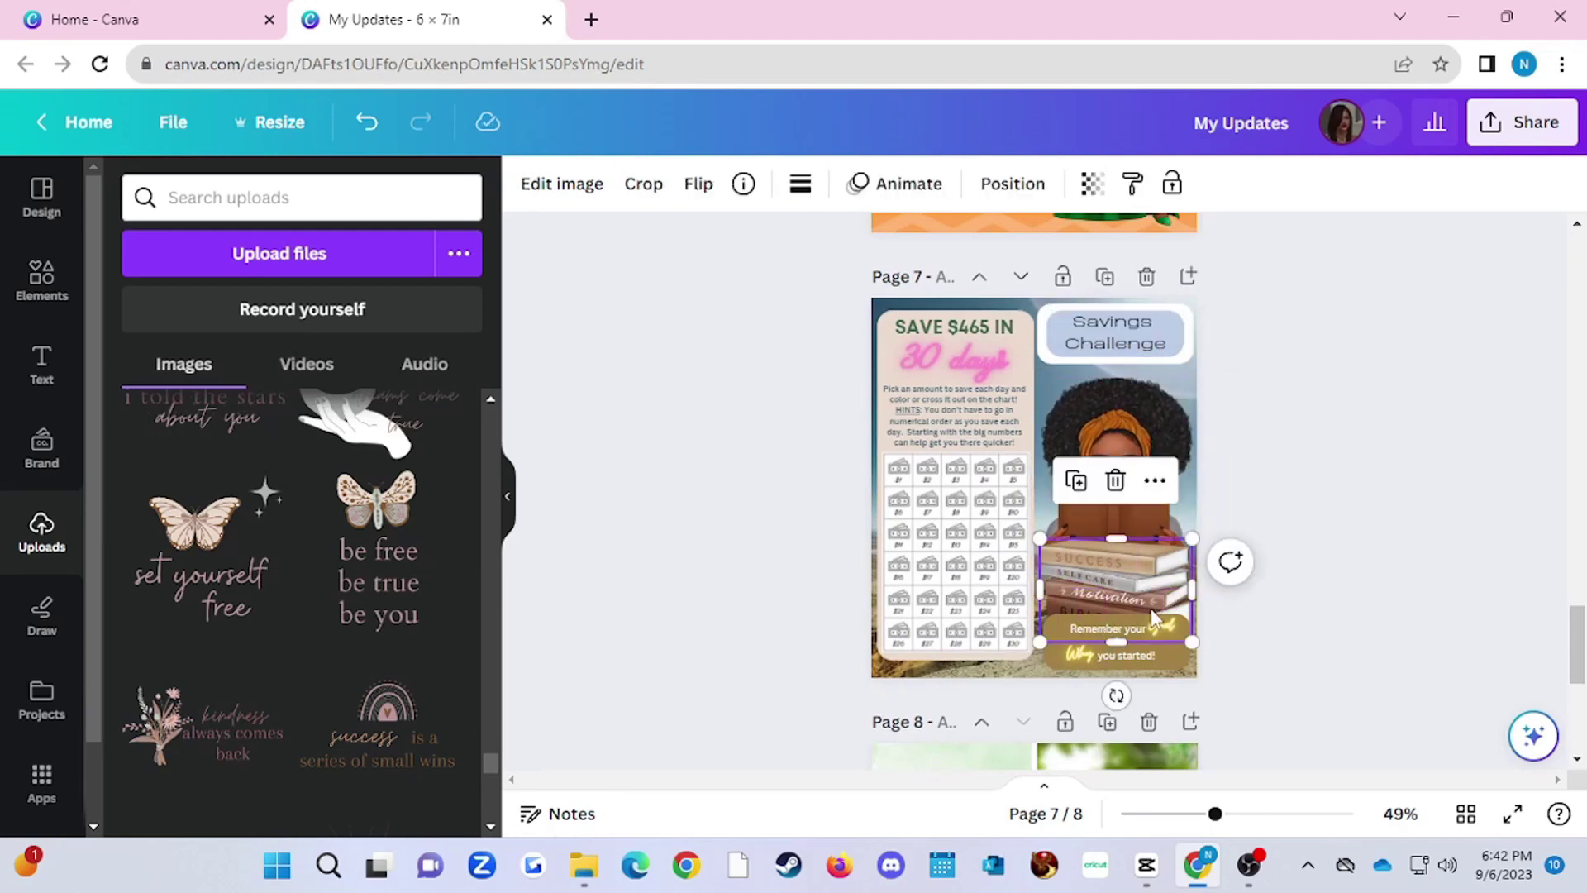
key("Escape")
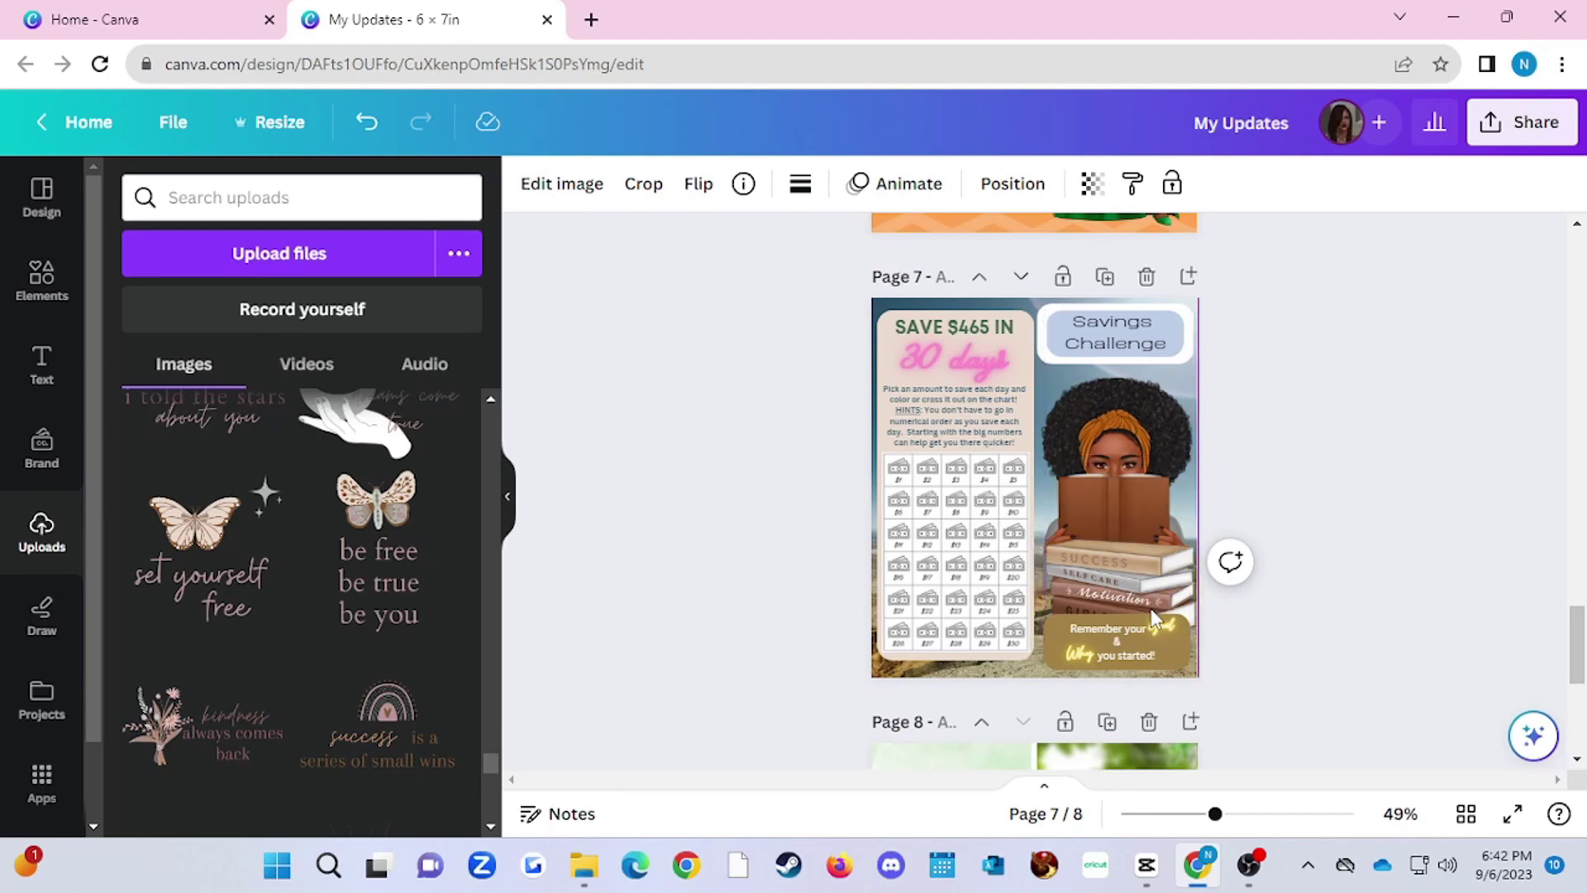
left_click(1142, 653)
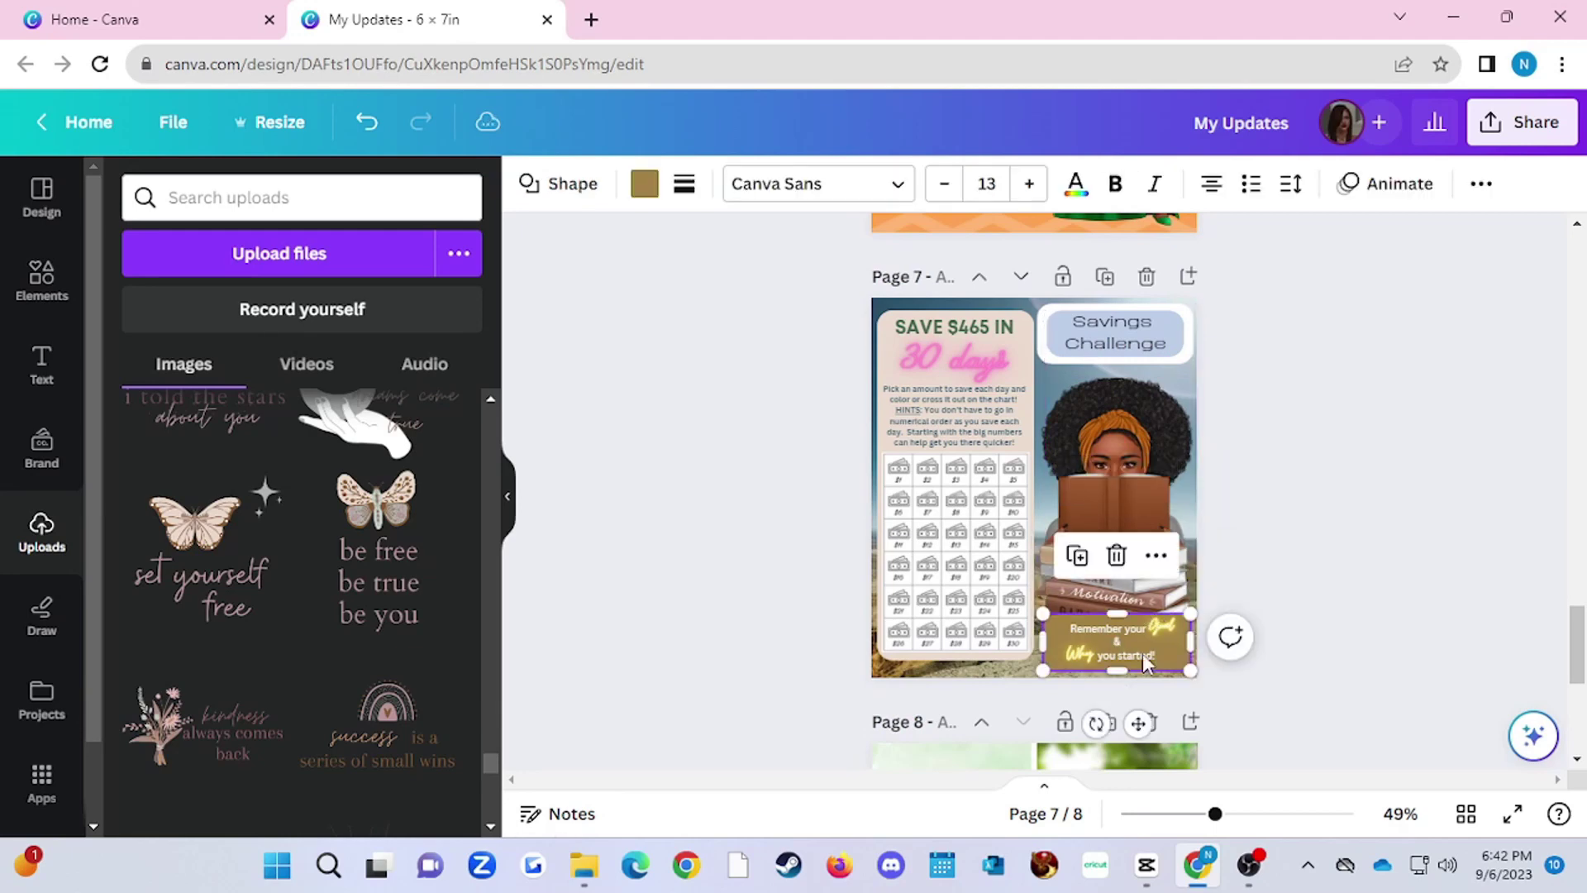
left_click(1258, 677)
scroll(1262, 679, "down", 2)
scroll(1263, 681, "down", 3)
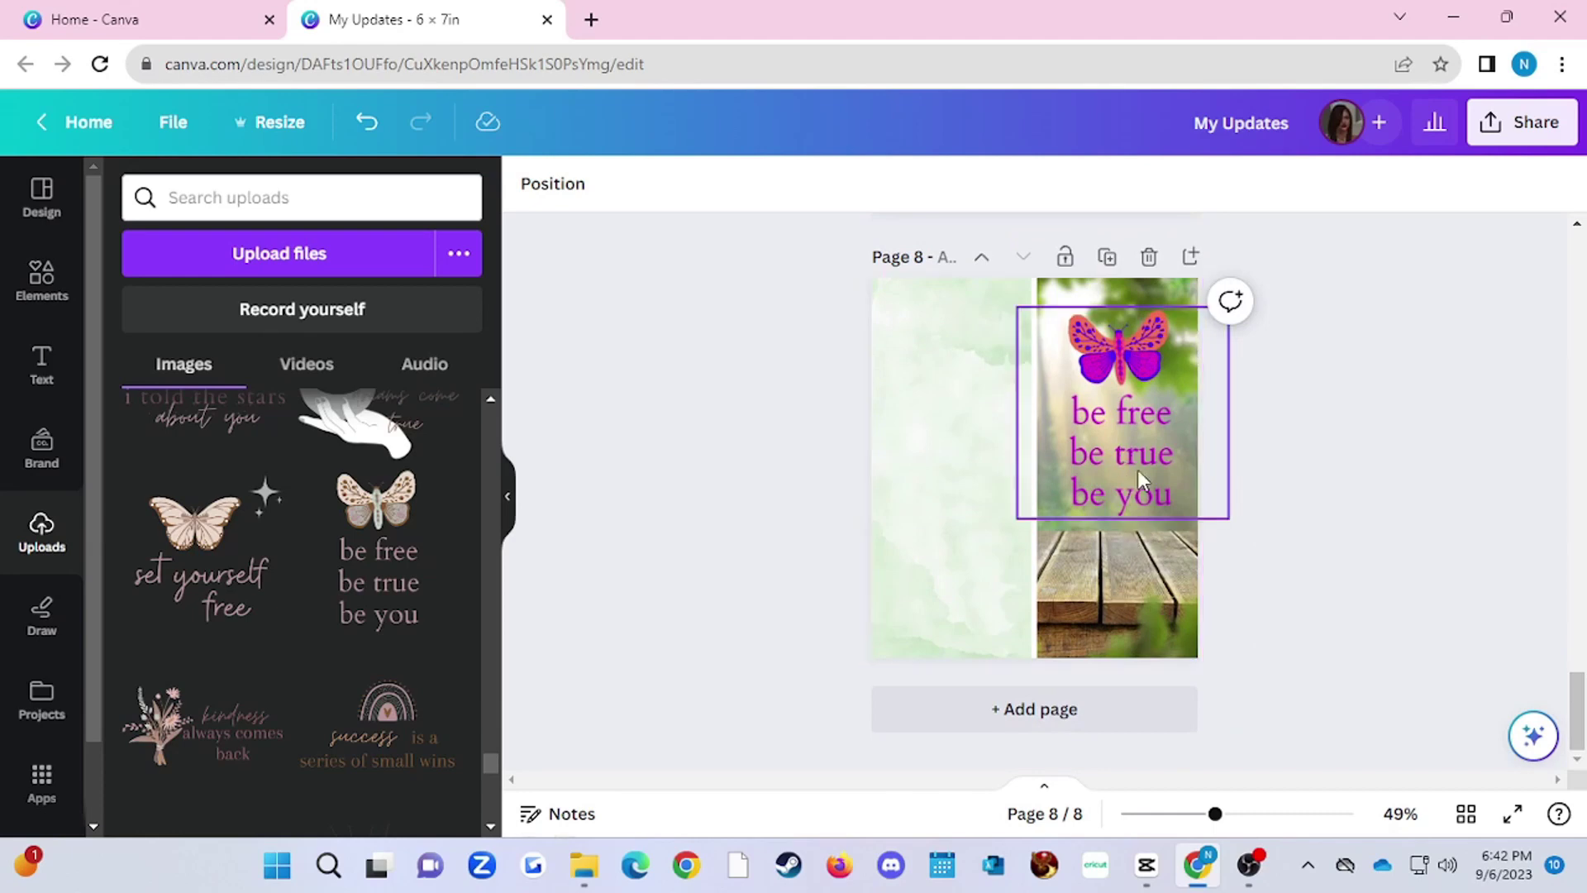
left_click(1139, 566)
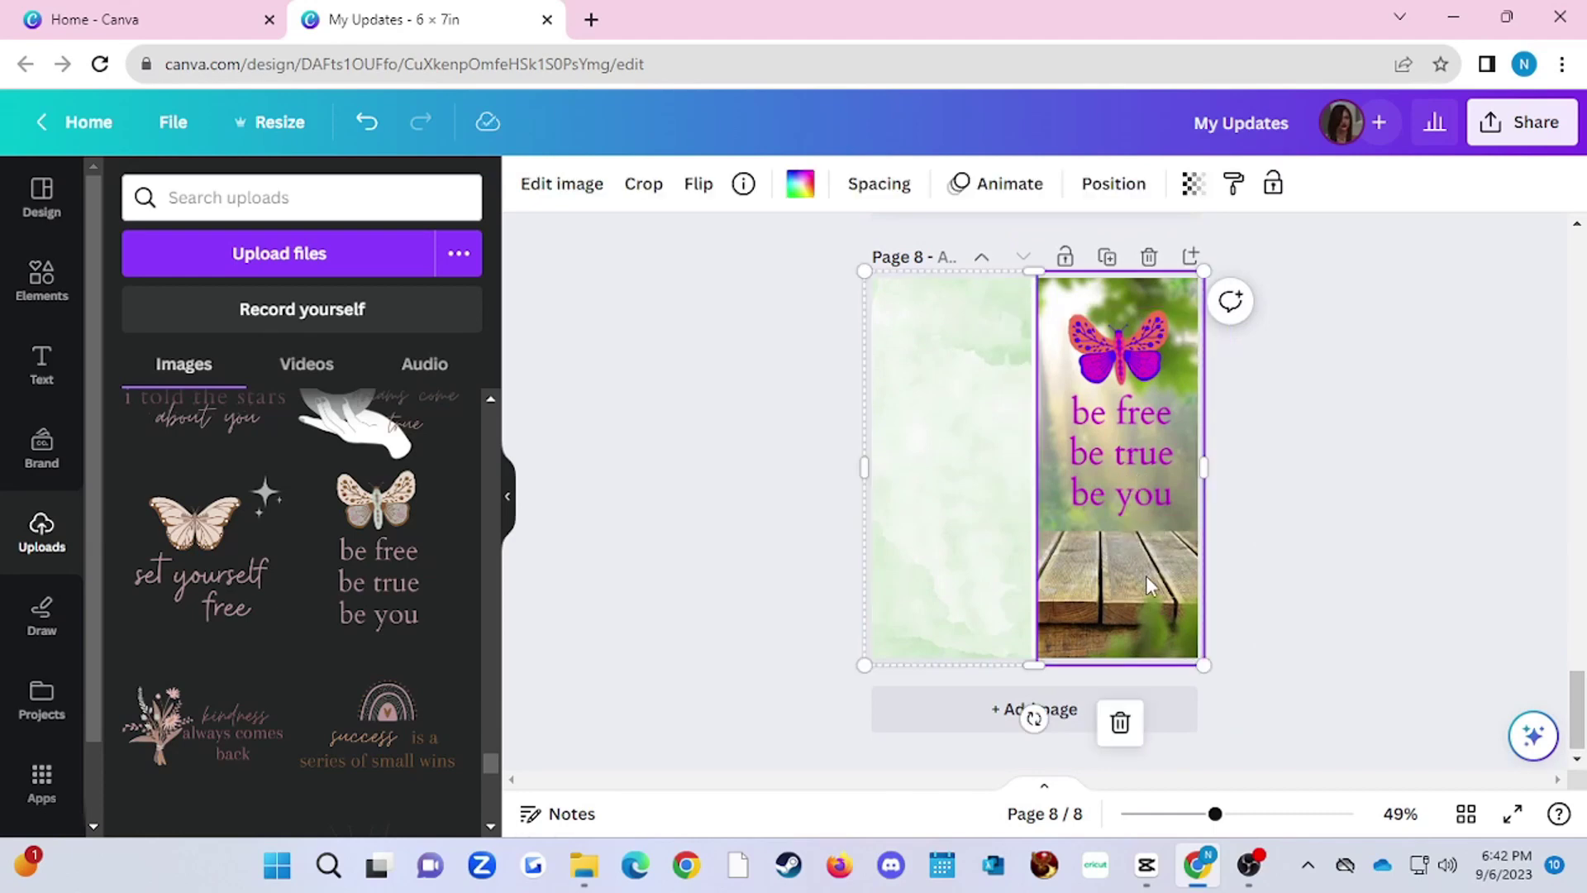
Duplicate the blue-and-white rounded label frame behind the RENT text on page 6
scroll(1145, 576, "up", 5)
scroll(1145, 575, "up", 5)
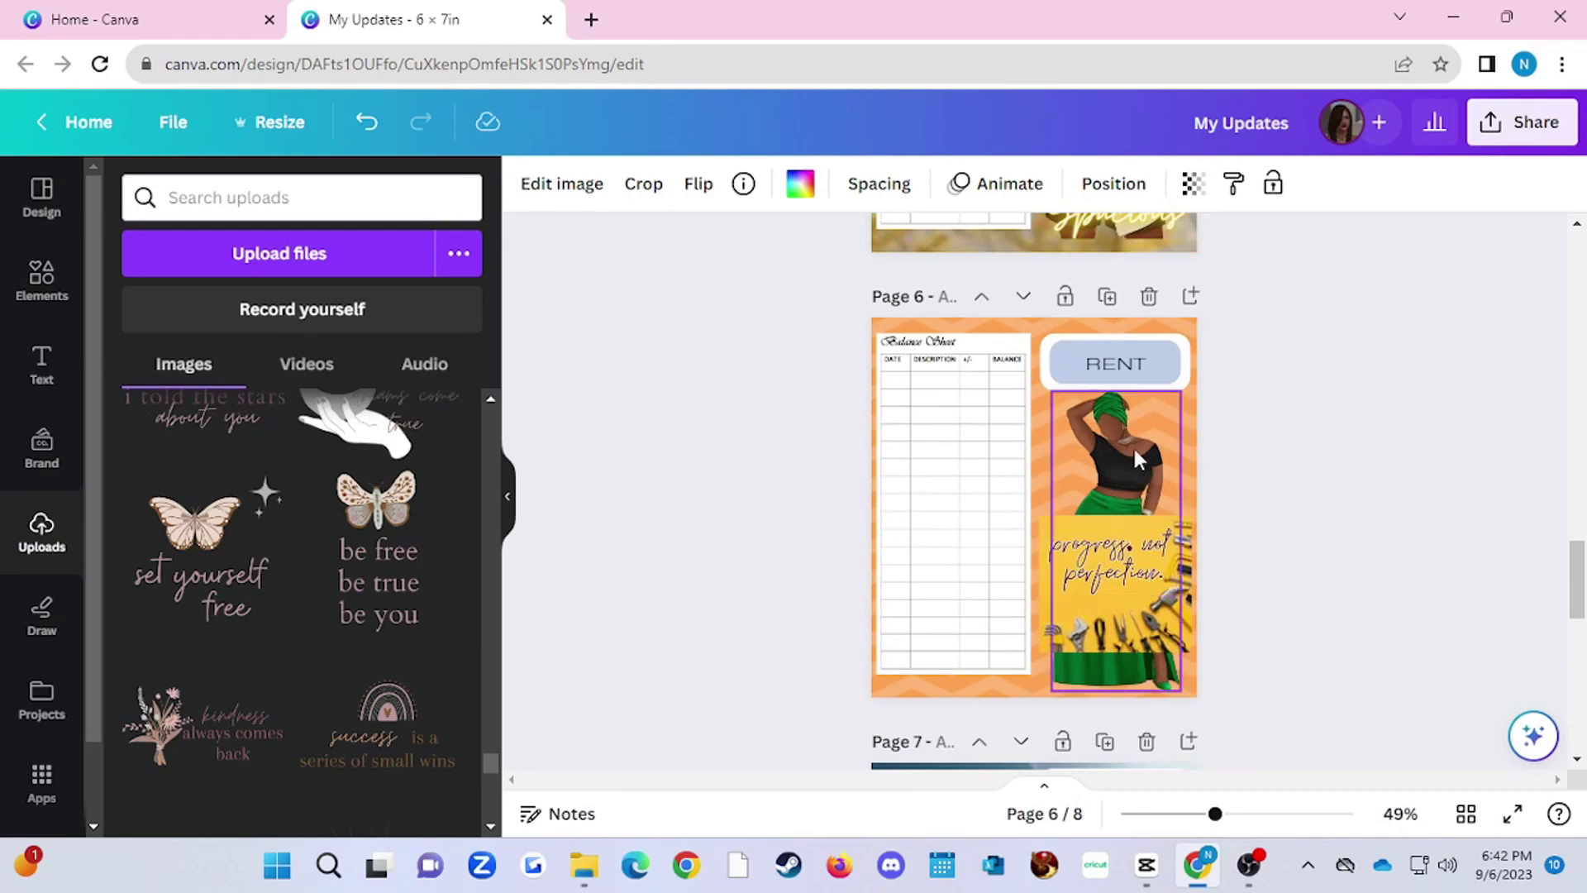
left_click(1143, 384)
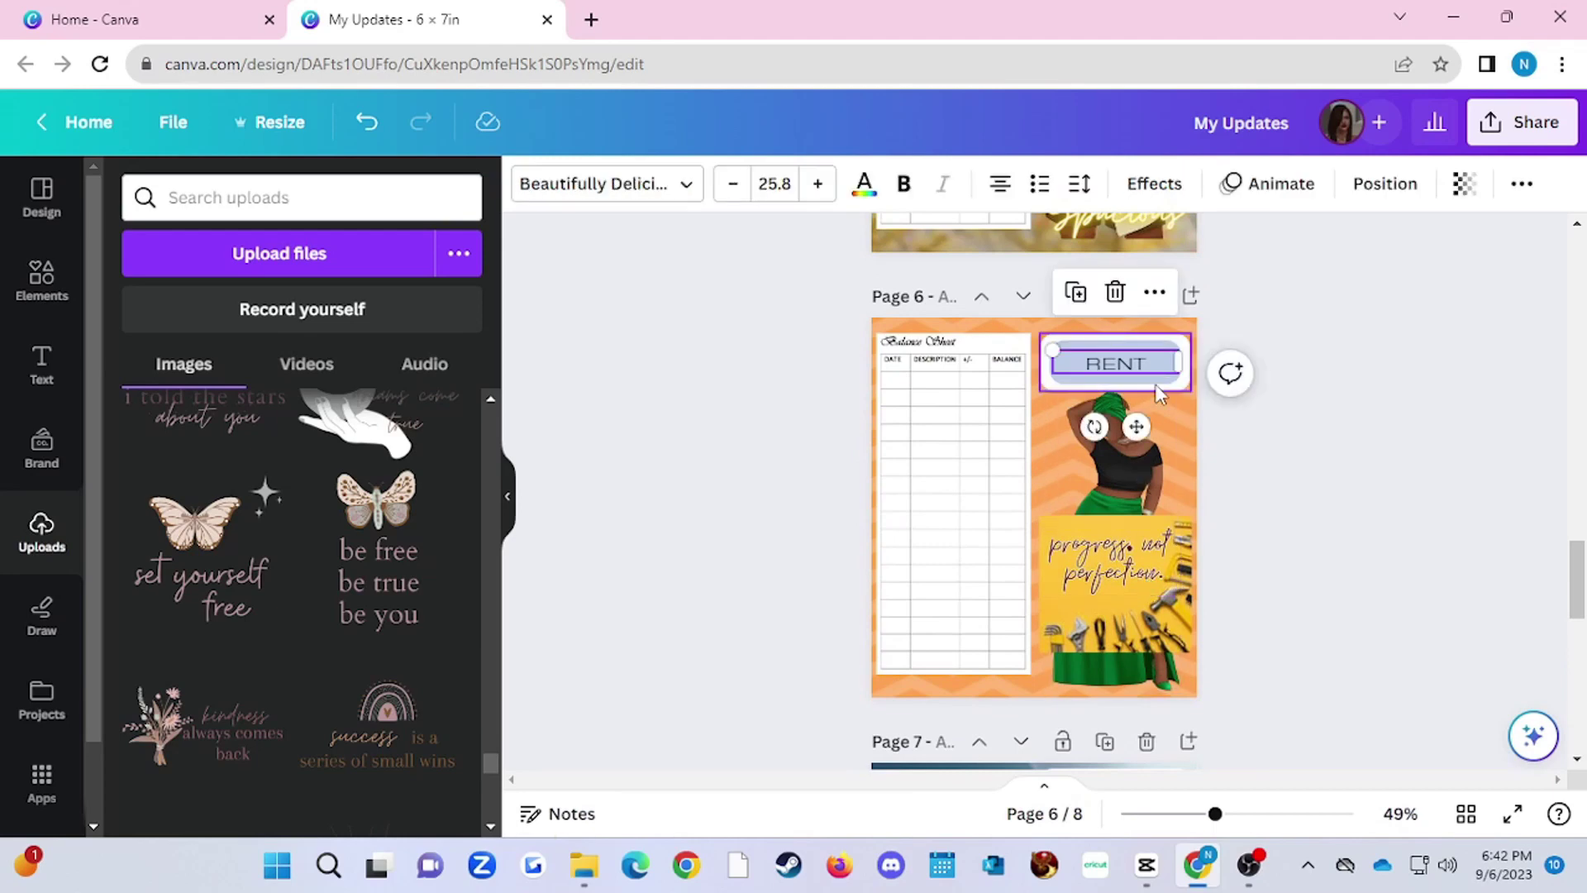
left_click(1159, 389)
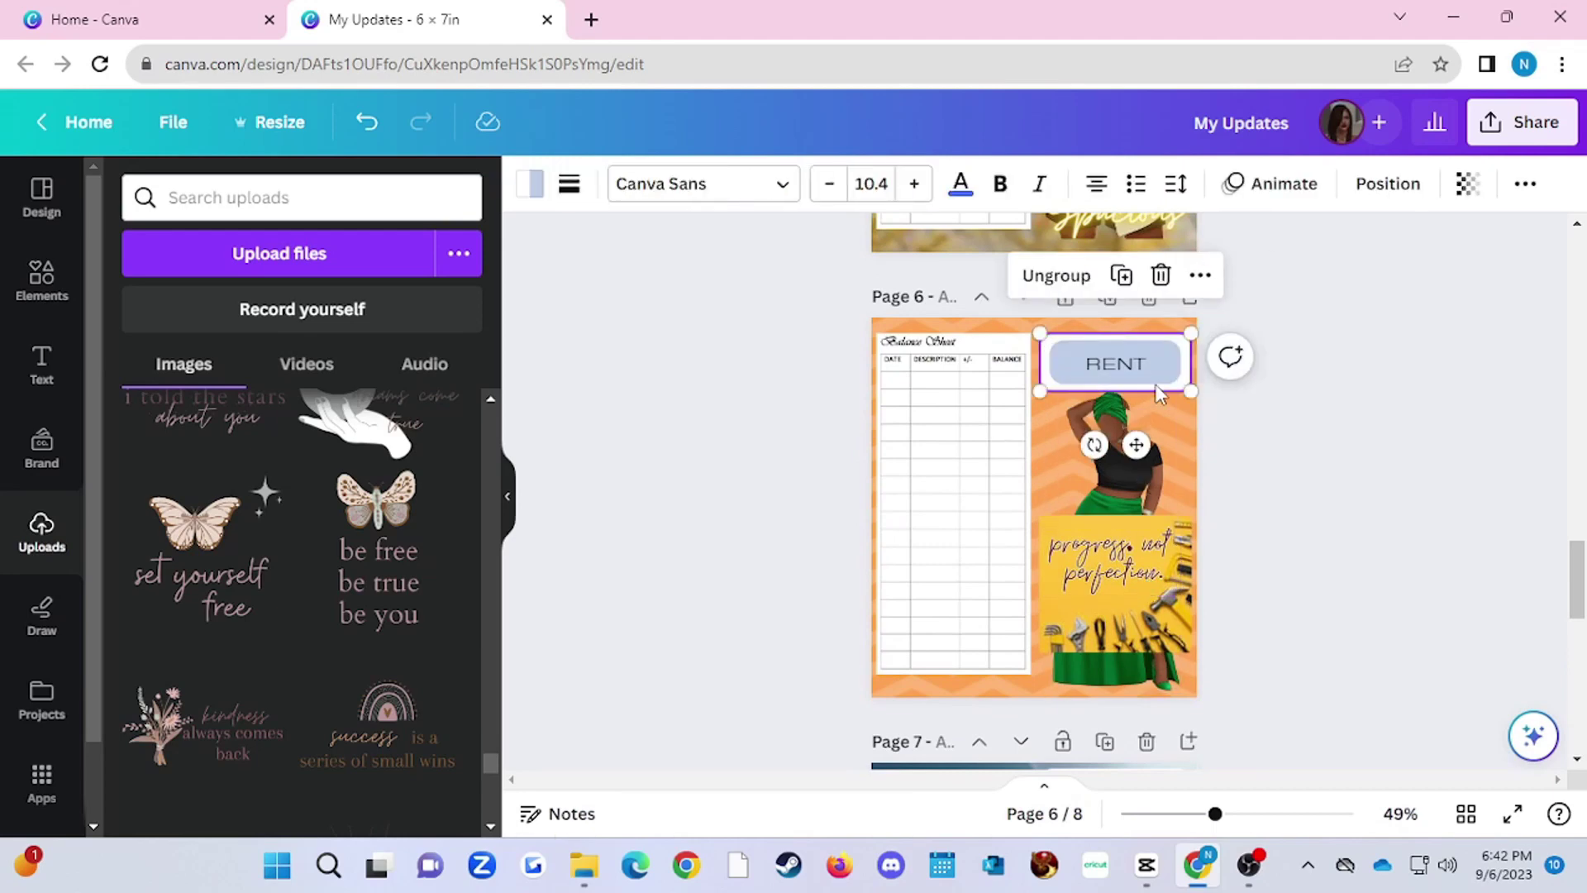
key("ctrl+d")
left_click_drag(1157, 395, 1177, 595)
Move the duplicated label frame to page 8, centred in the right column over the wooden table below the quote
scroll(1264, 579, "down", 4)
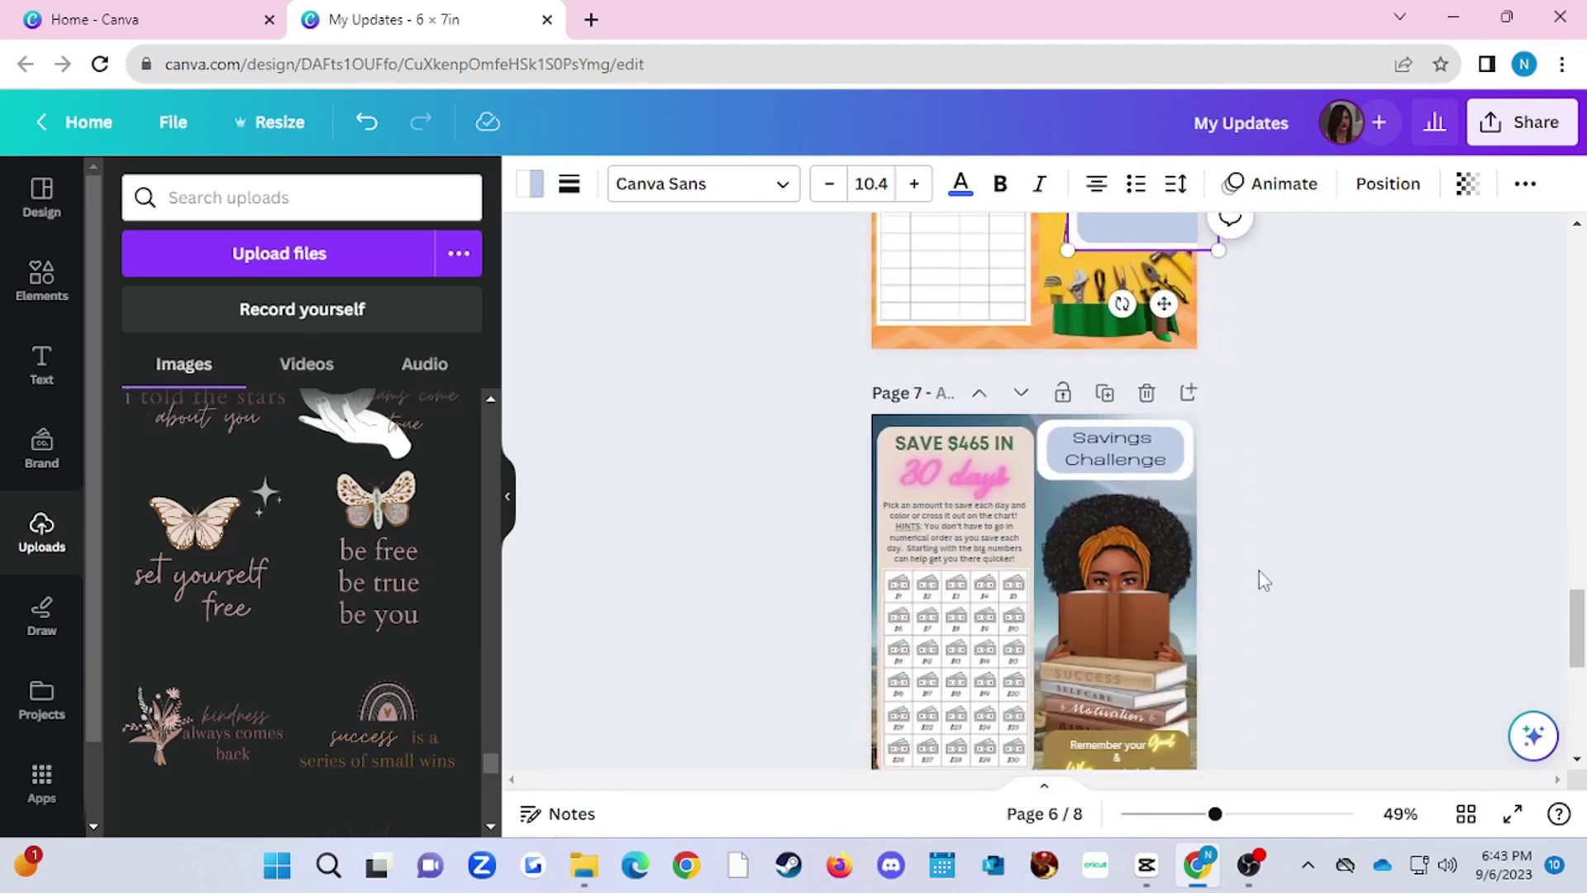
left_click_drag(1111, 215, 1116, 712)
scroll(1089, 364, "down", 4)
left_click_drag(1089, 364, 1090, 721)
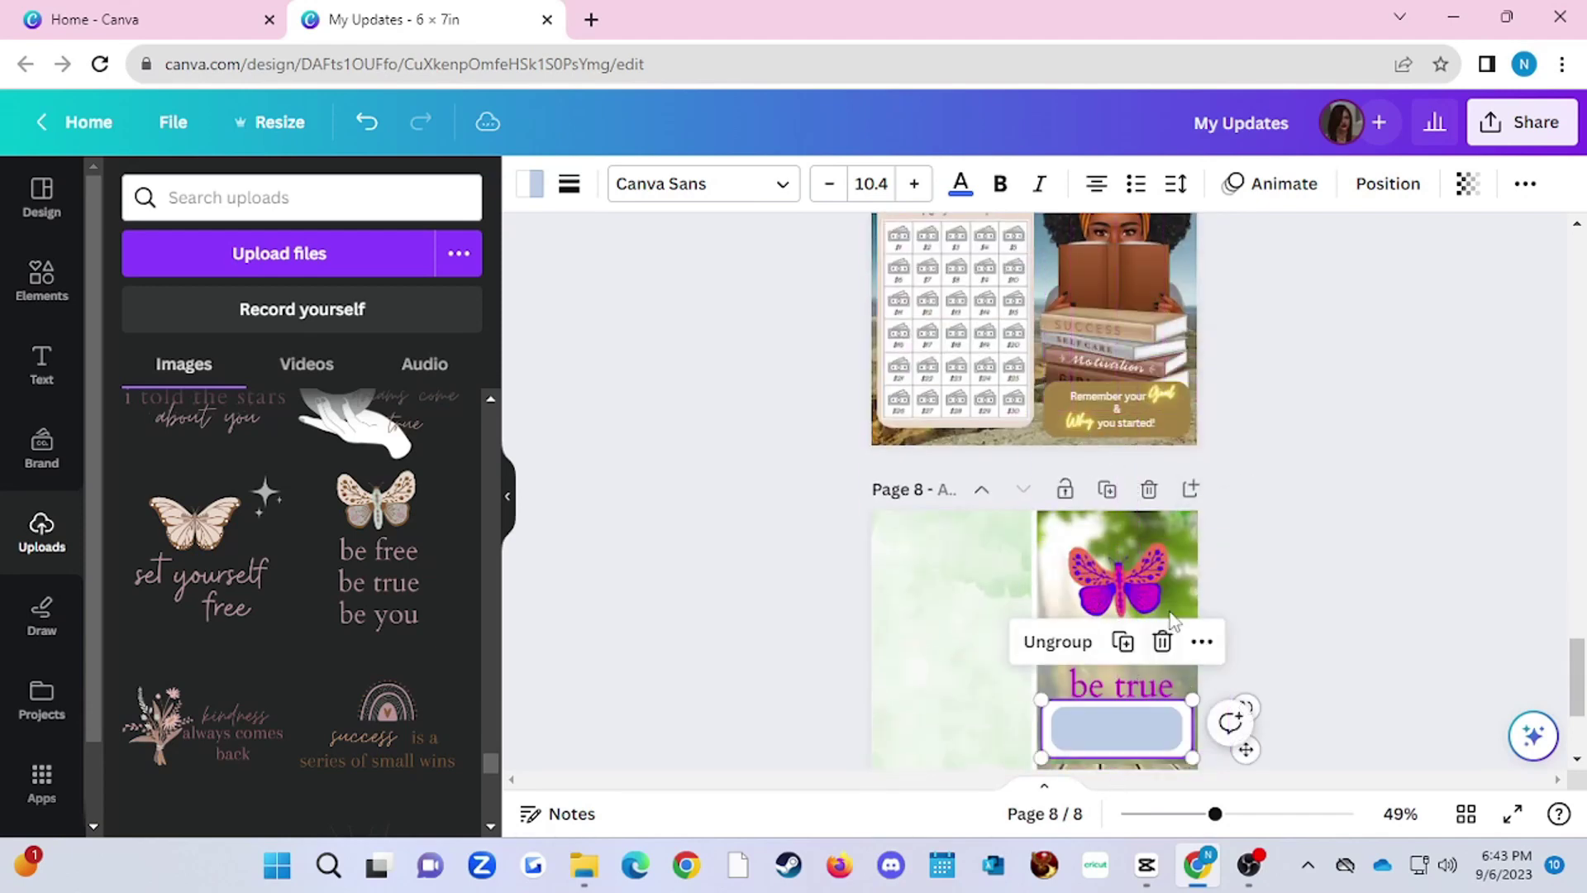
scroll(1140, 719, "down", 3)
left_click_drag(1141, 513, 1141, 606)
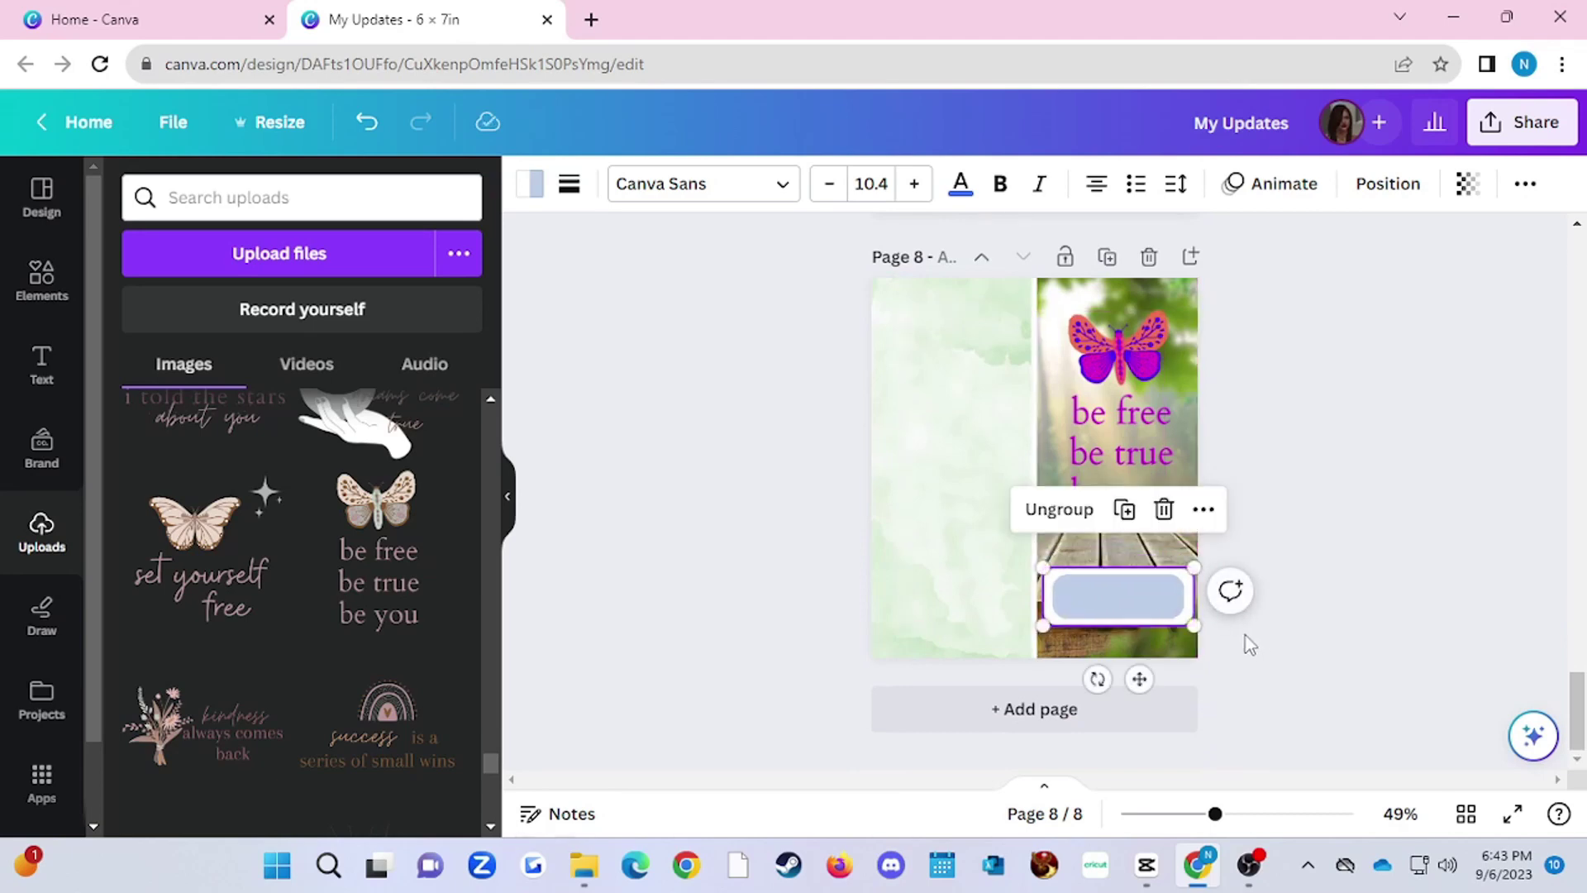
left_click(1142, 609)
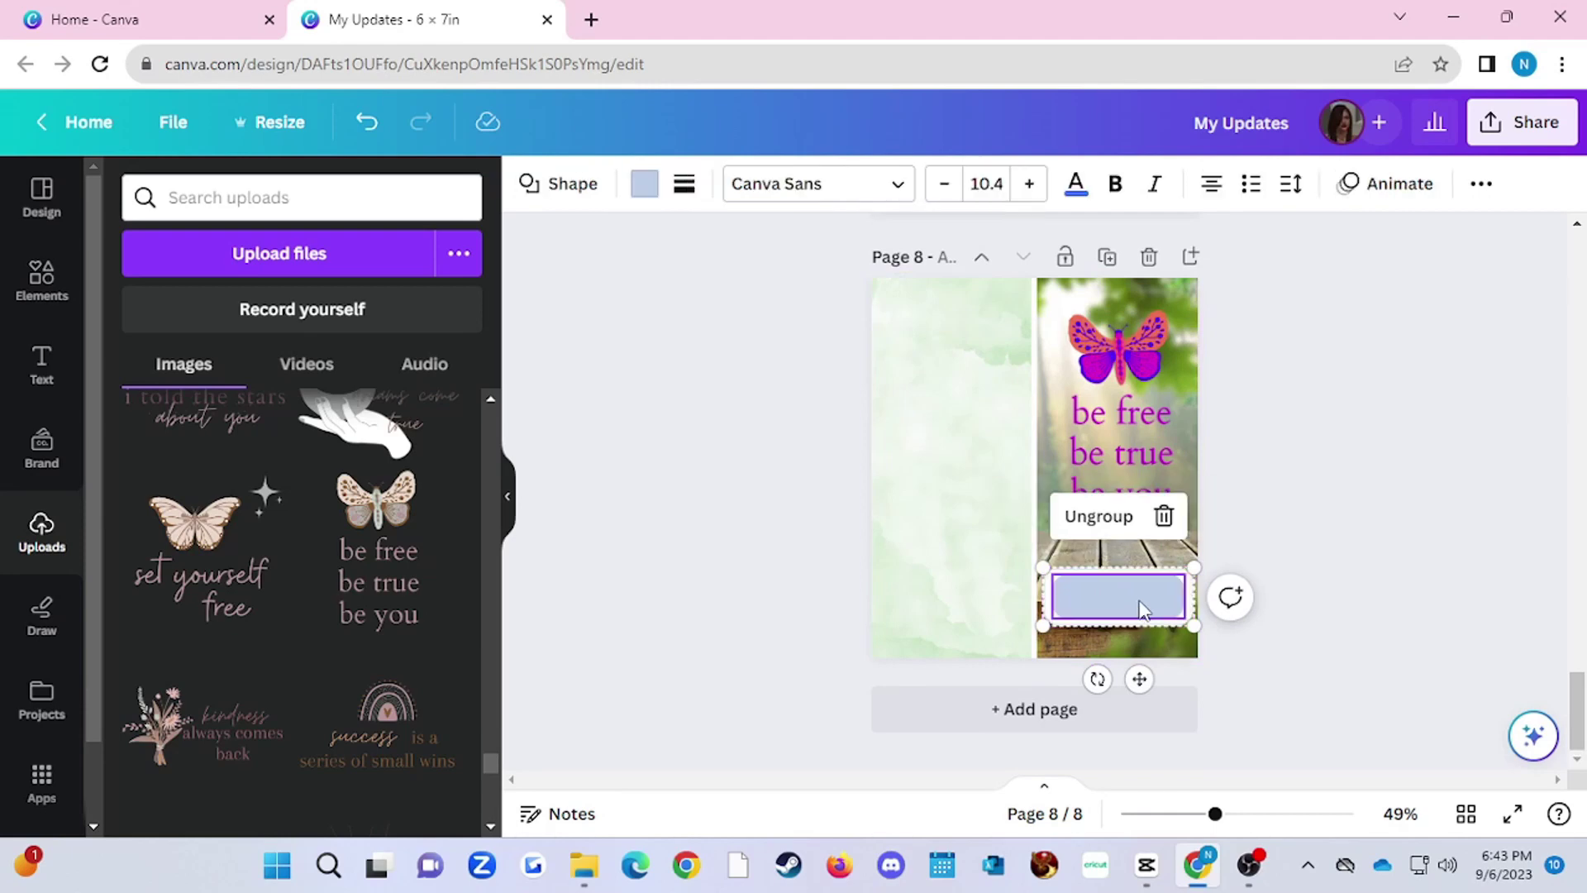
left_click(625, 402)
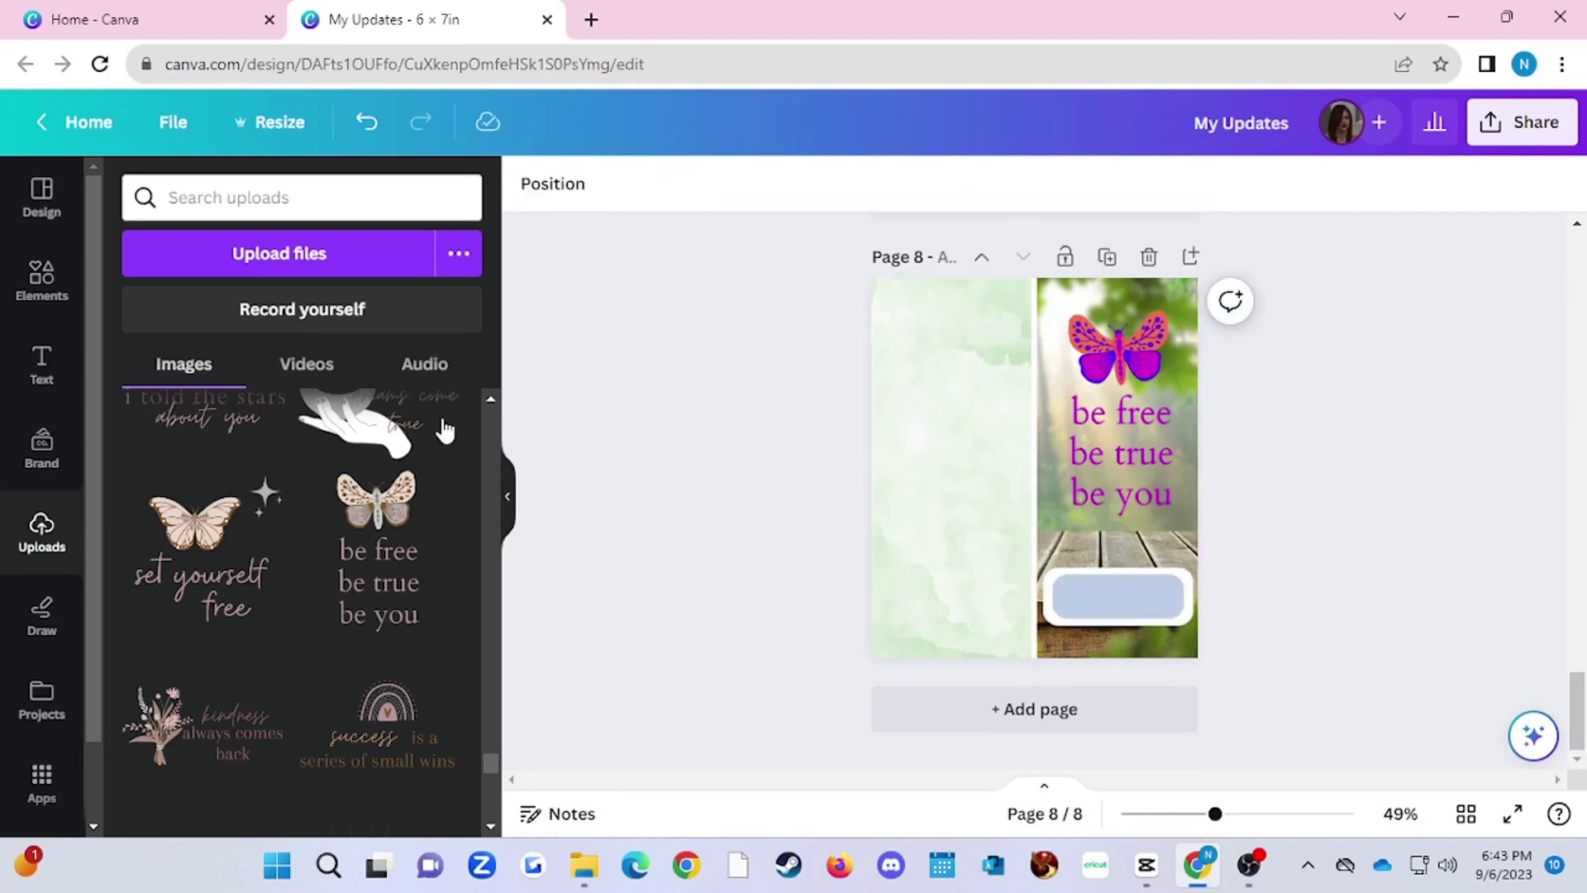
Add a subheading reading "Just for me" to page 8
left_click(58, 362)
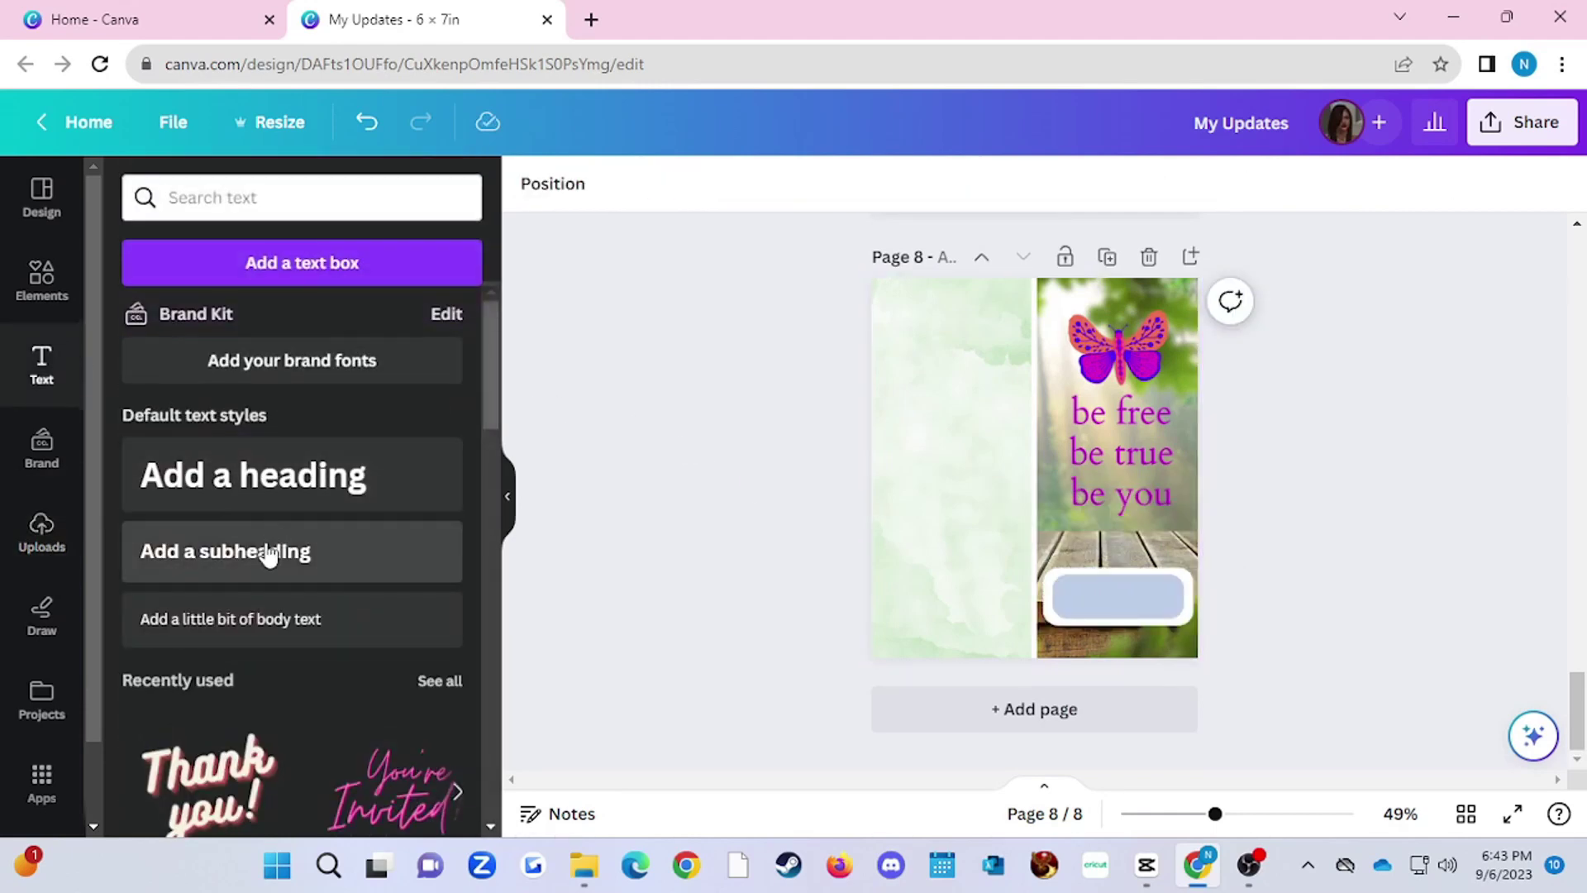
left_click(265, 560)
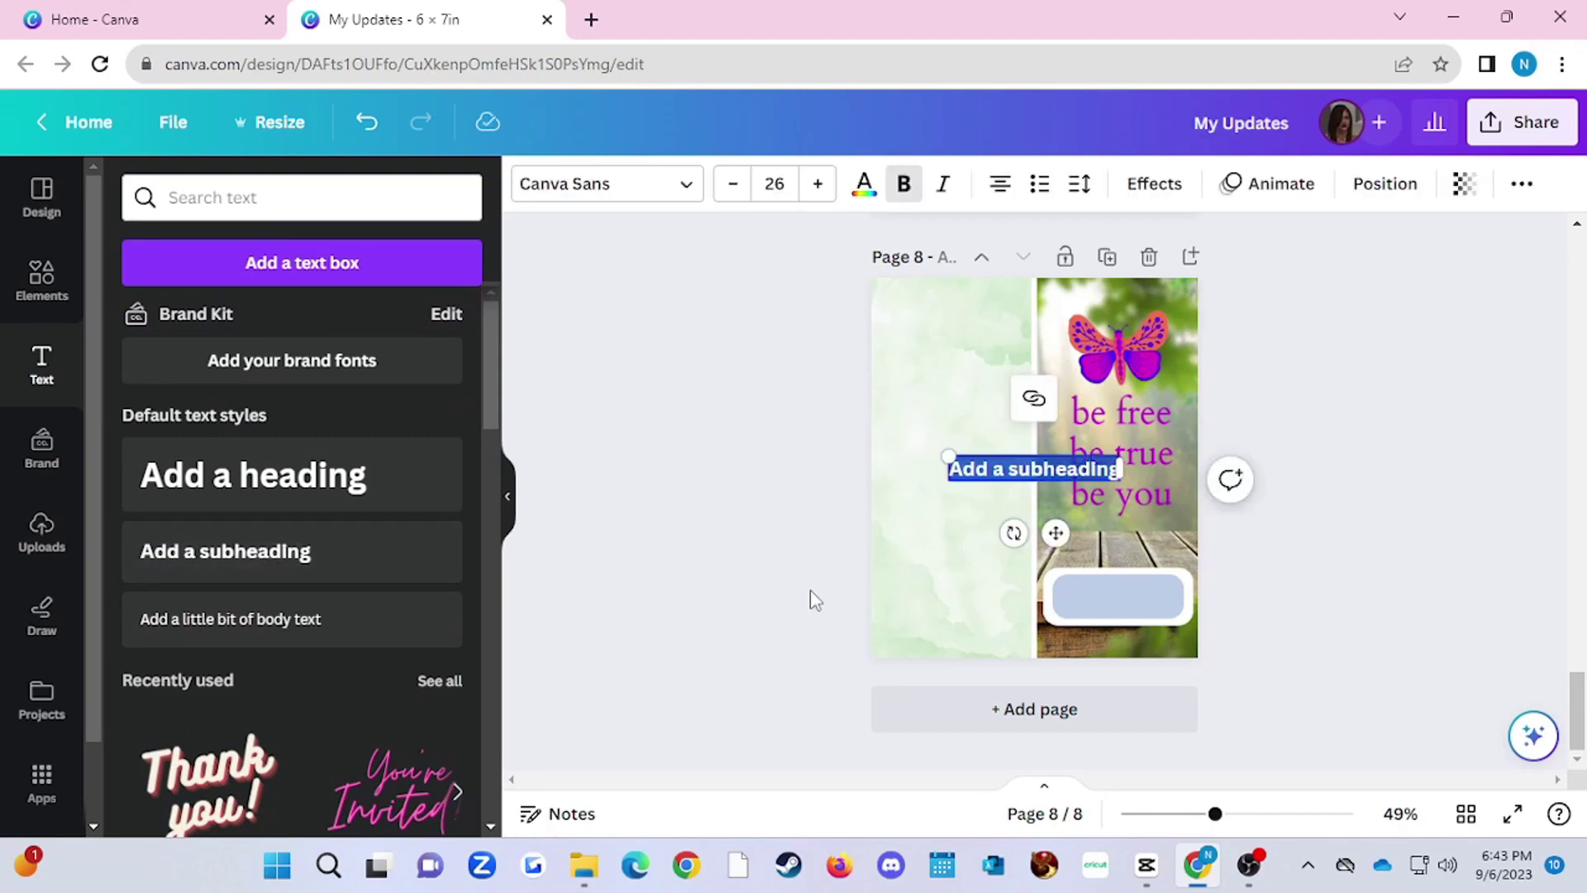
double_click(975, 471)
left_click(978, 476)
type("Just for")
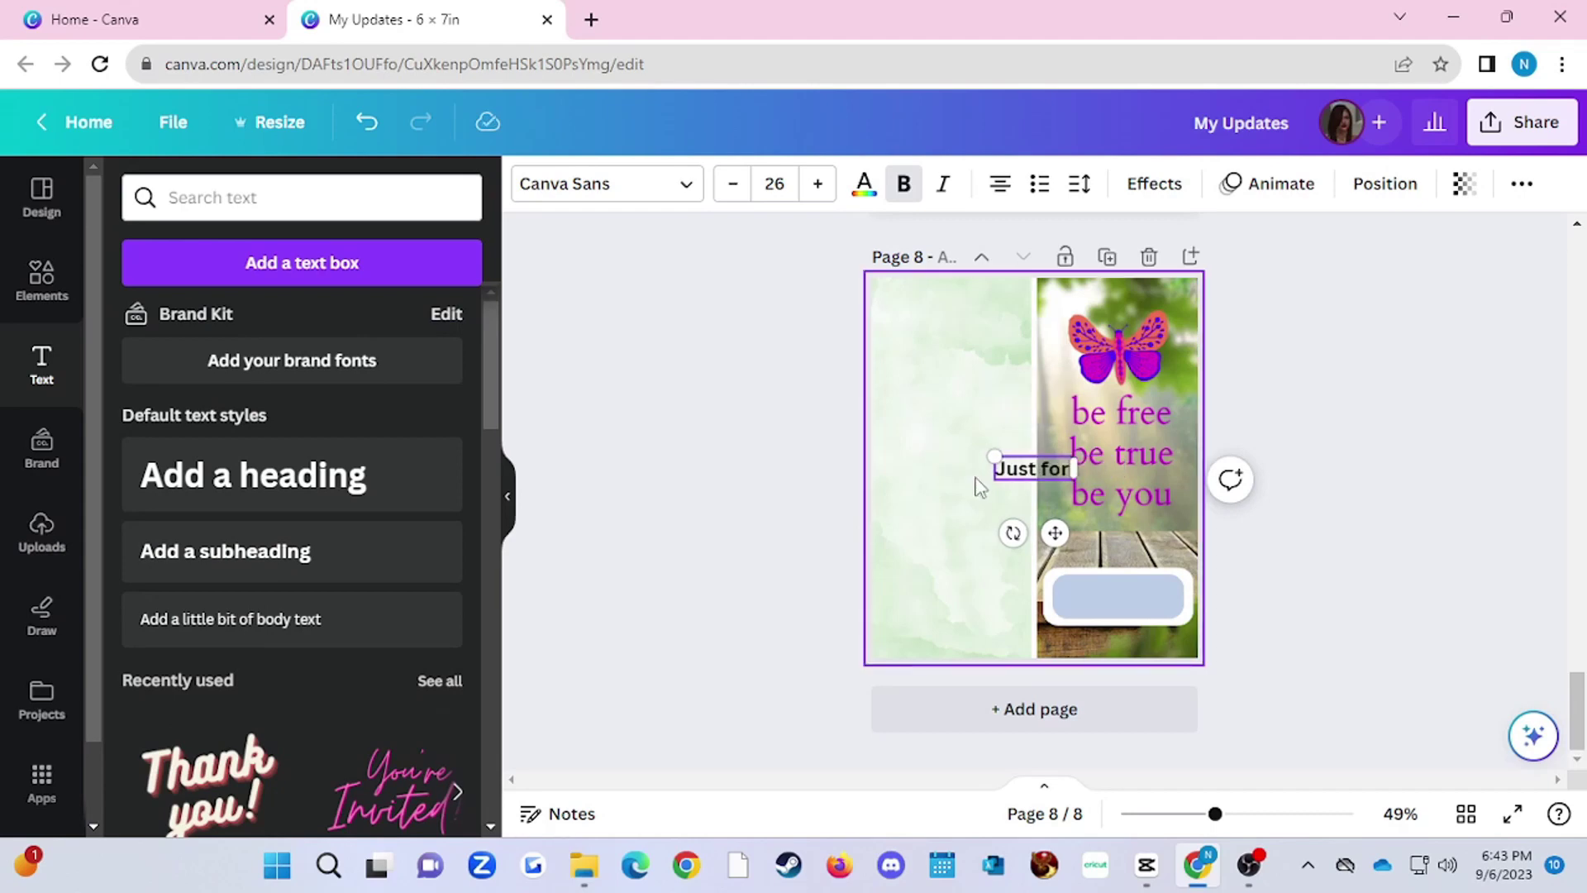
type(" me")
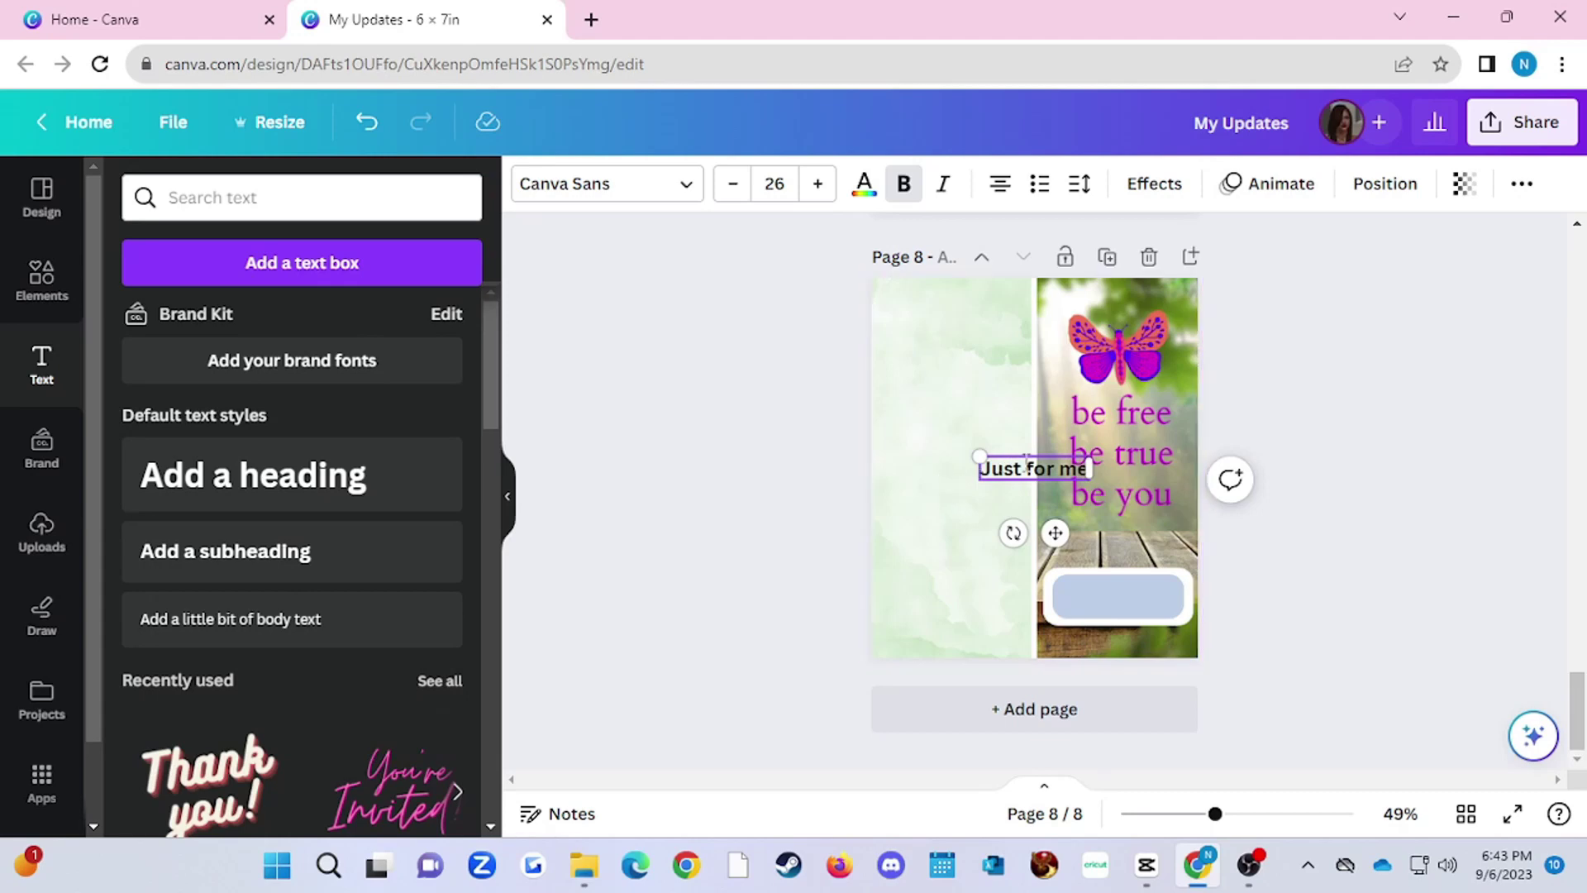
Move the "Just for me" text onto the blue label frame in page 8's right column and centre it there
left_click(1050, 500)
left_click(1005, 480)
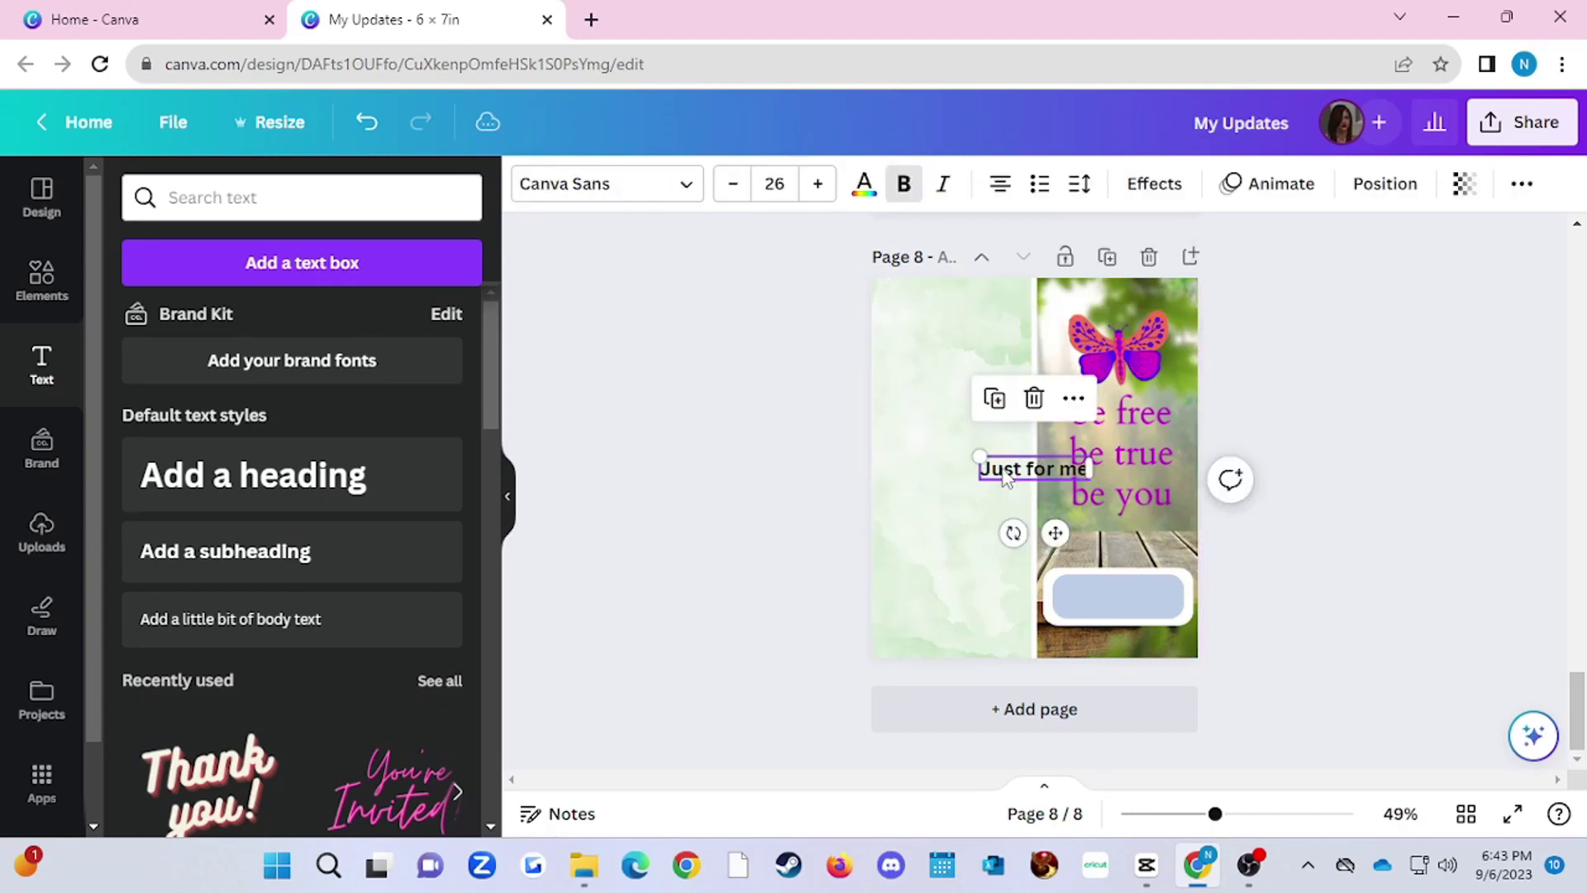
left_click(1035, 472)
left_click(1002, 469)
left_click(998, 472)
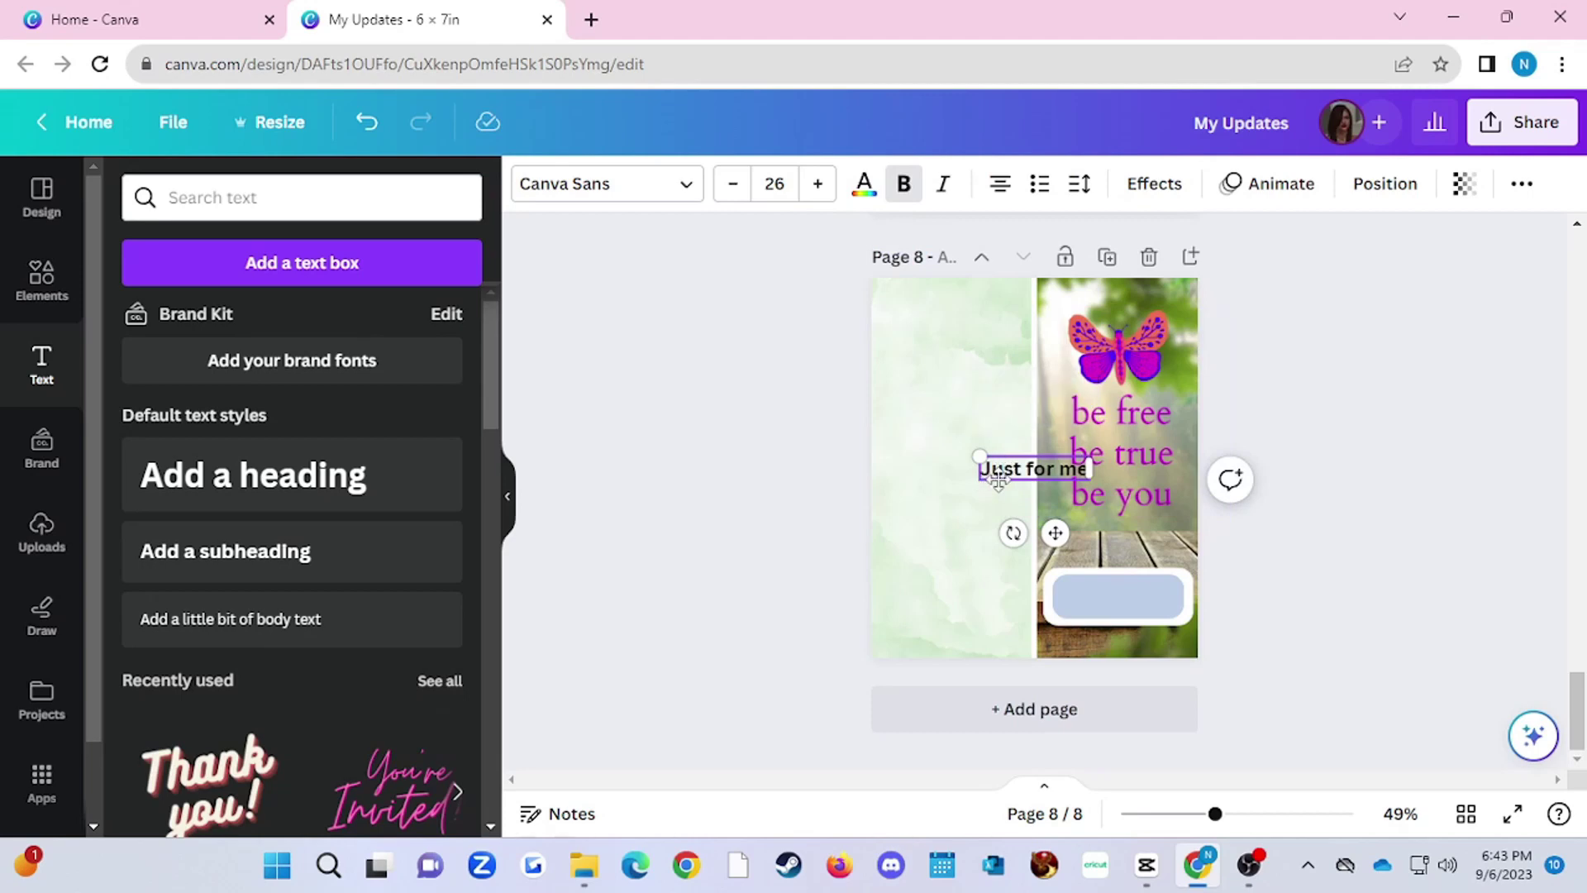
left_click_drag(998, 477, 1085, 601)
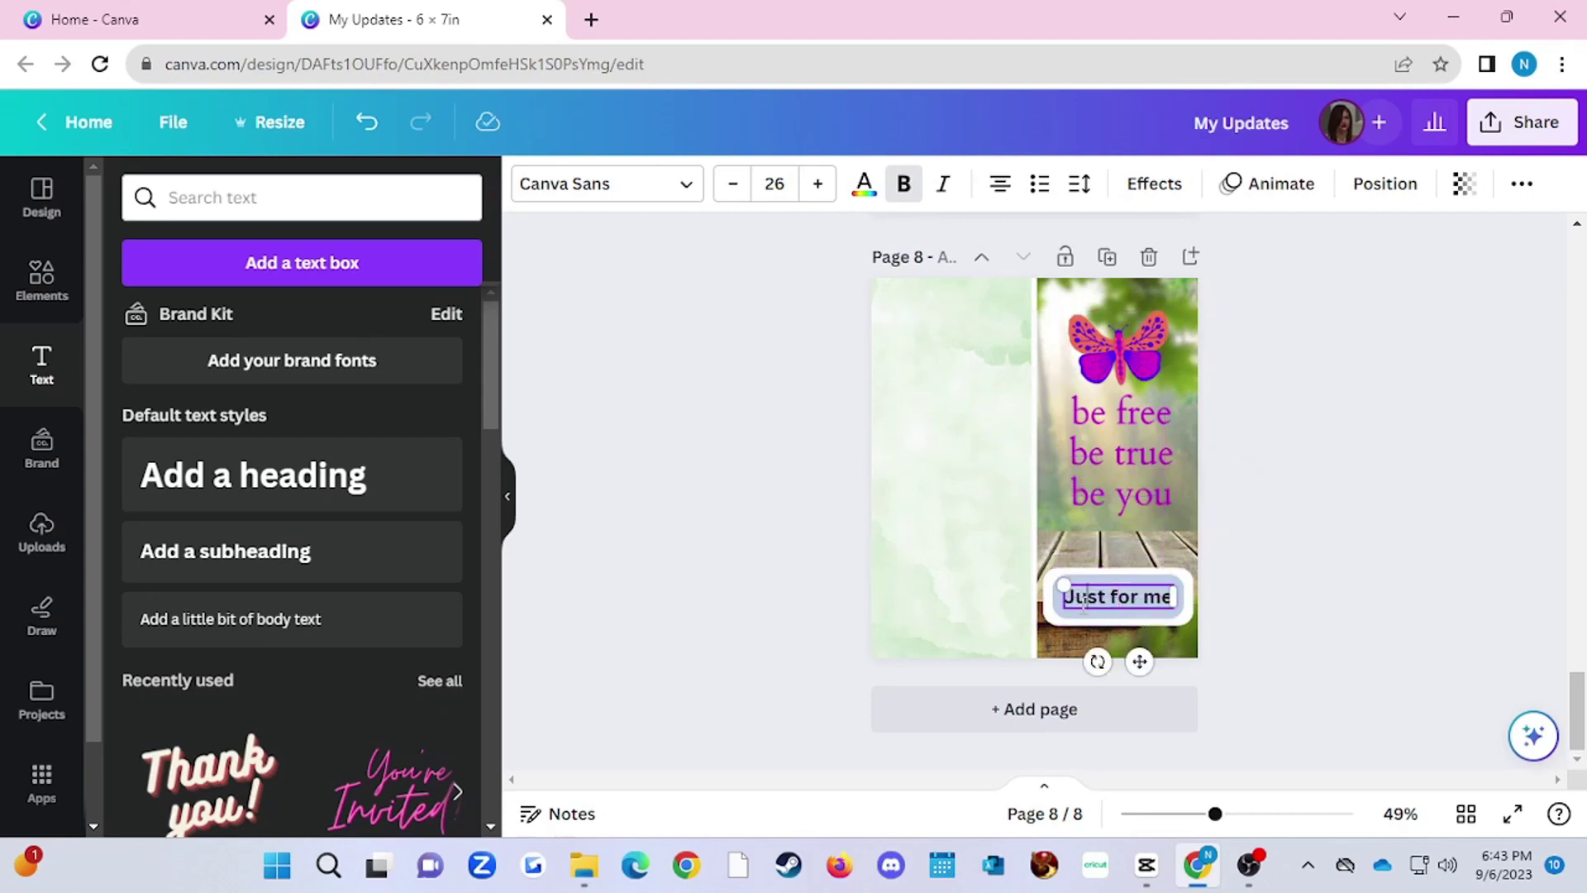
Change the "Just for me" text on page 8 to the pink document colour
left_click(1292, 670)
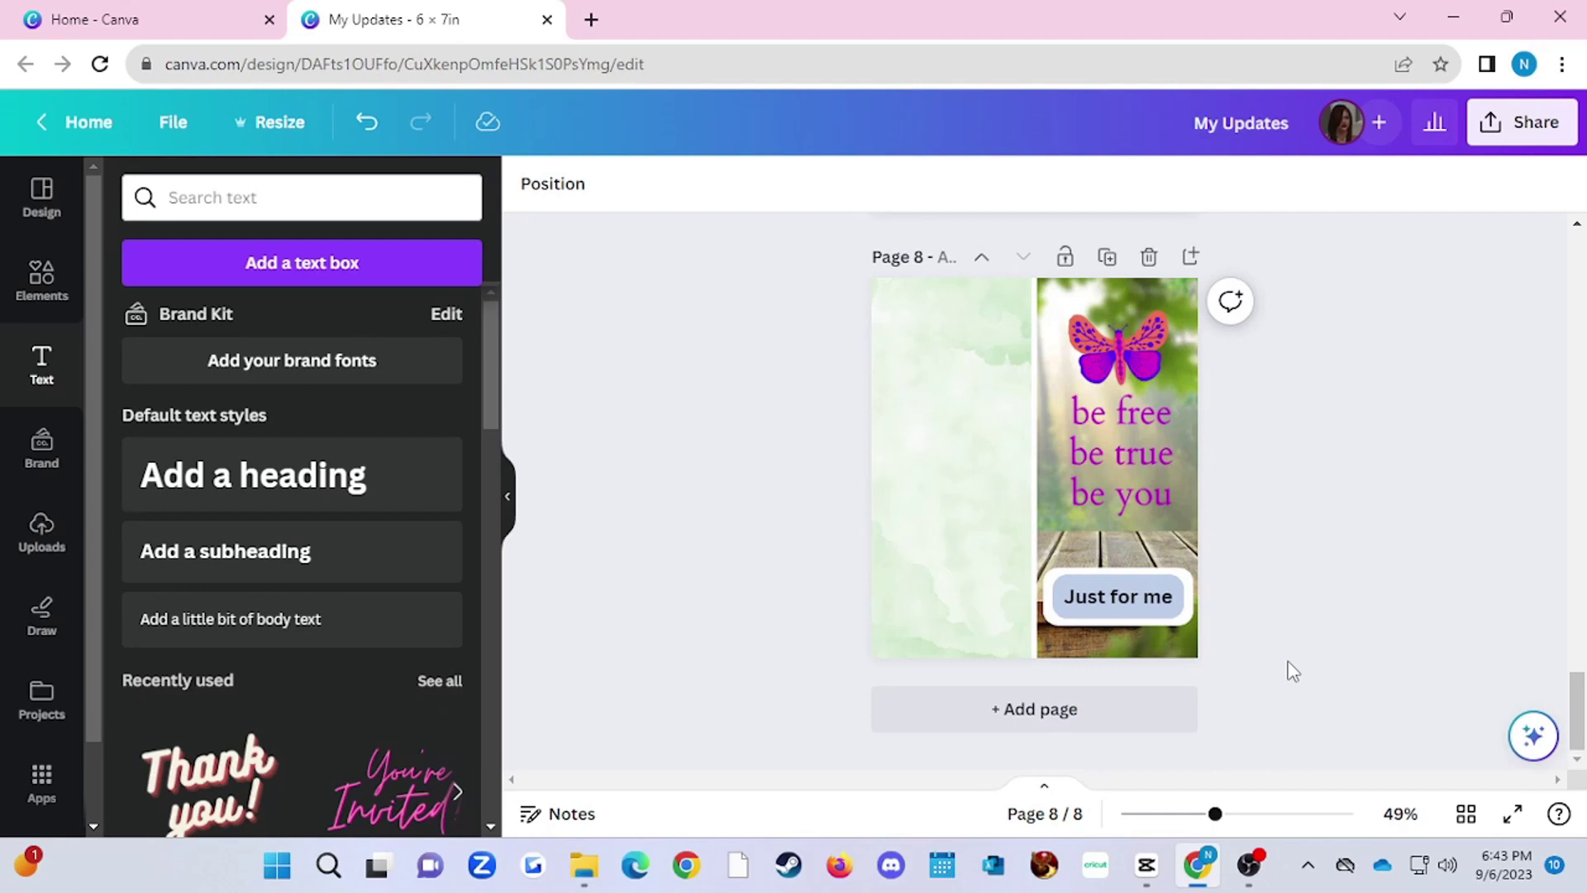
double_click(1148, 597)
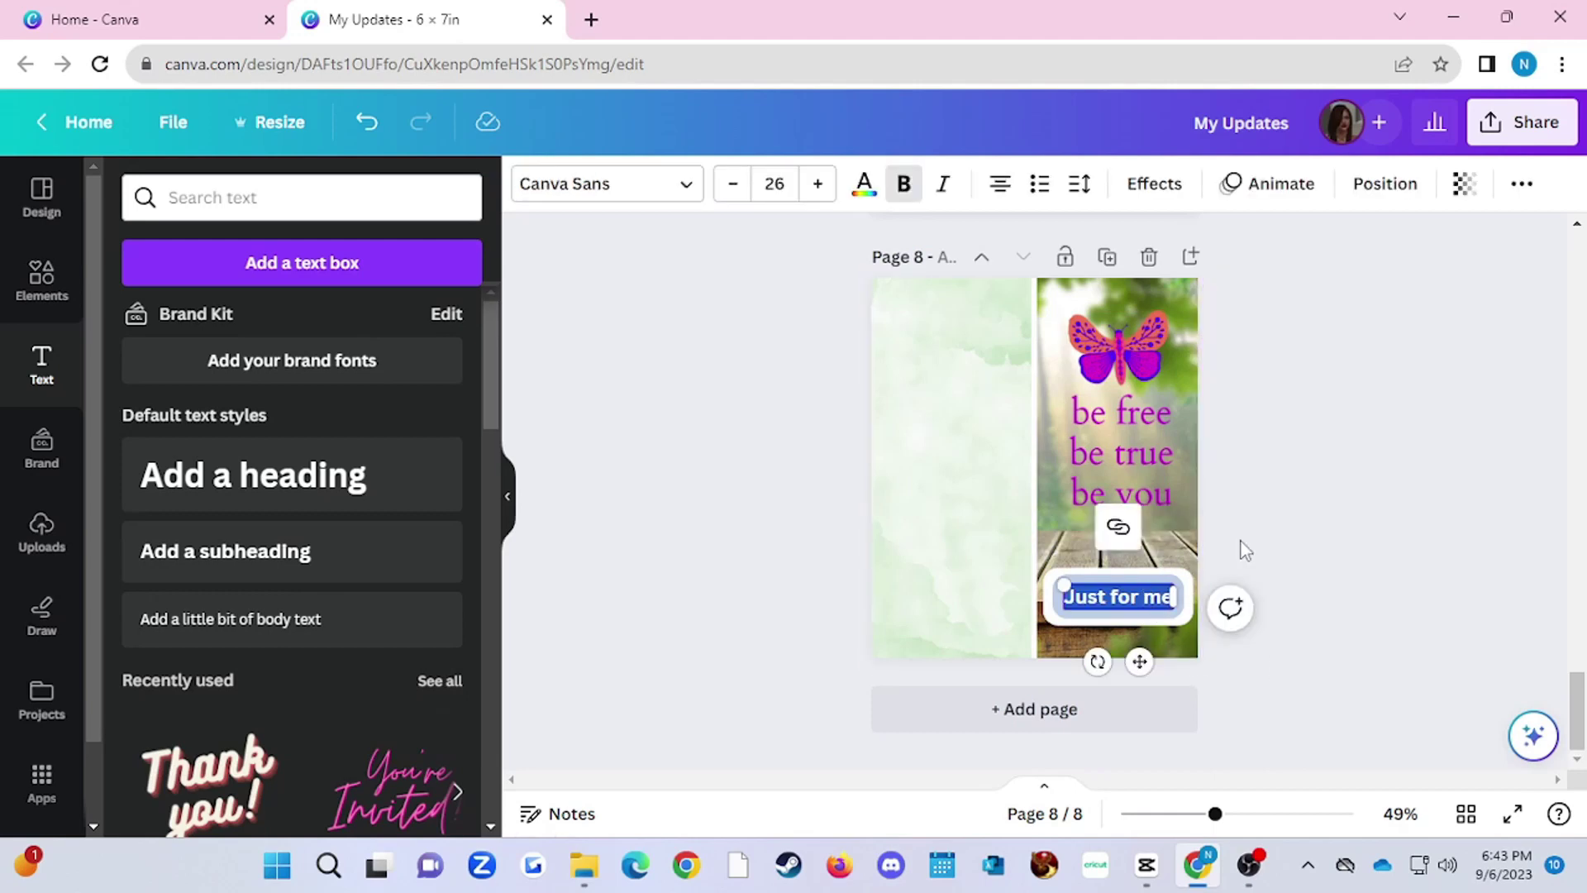
left_click(867, 185)
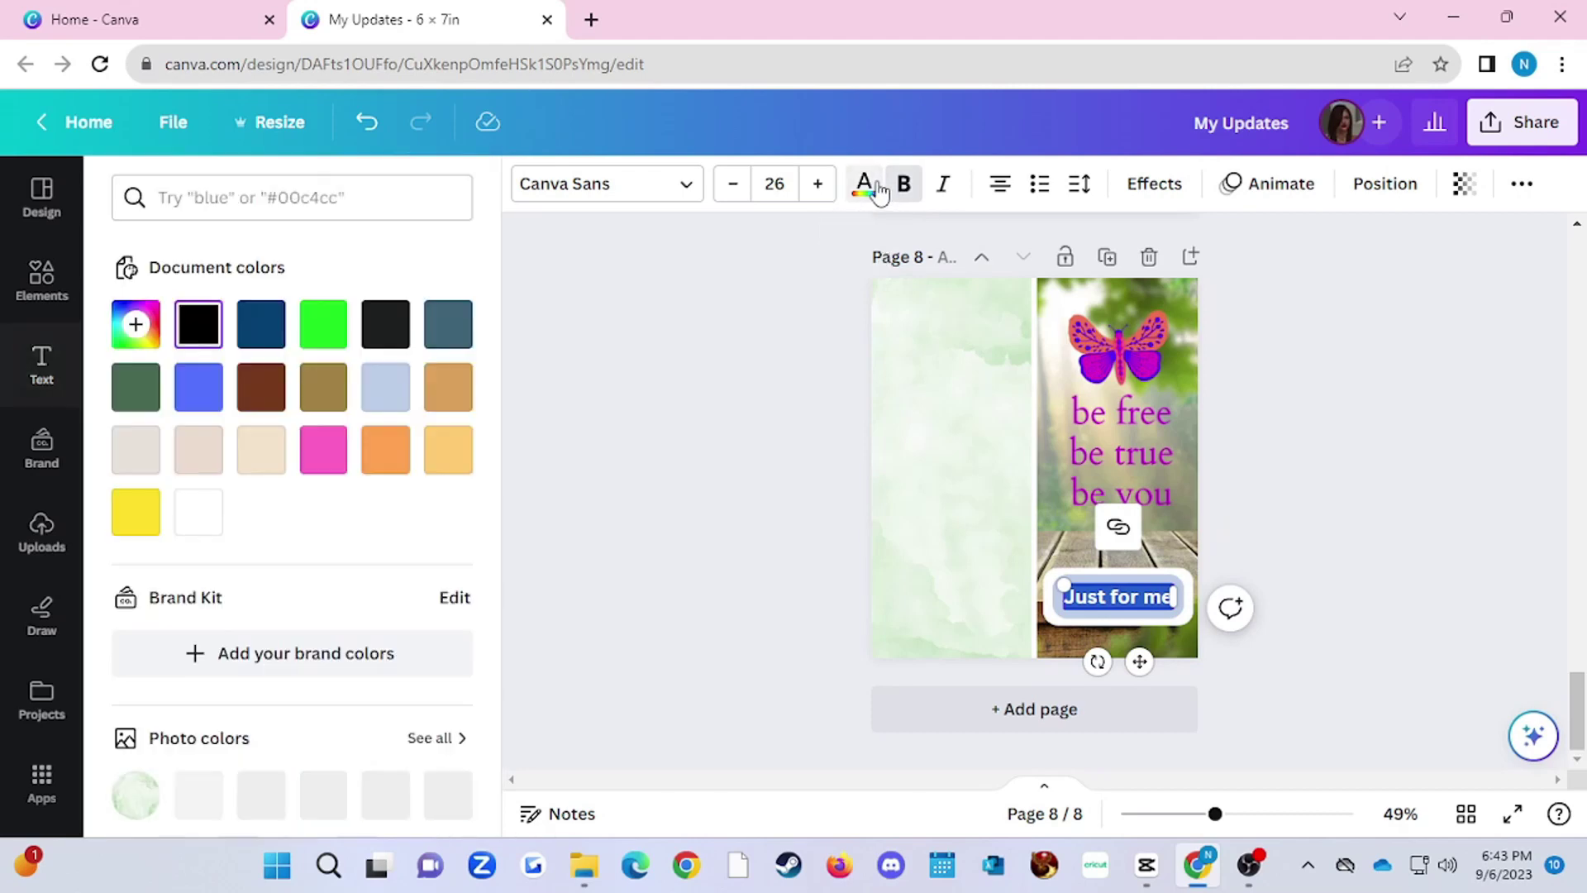
left_click(329, 465)
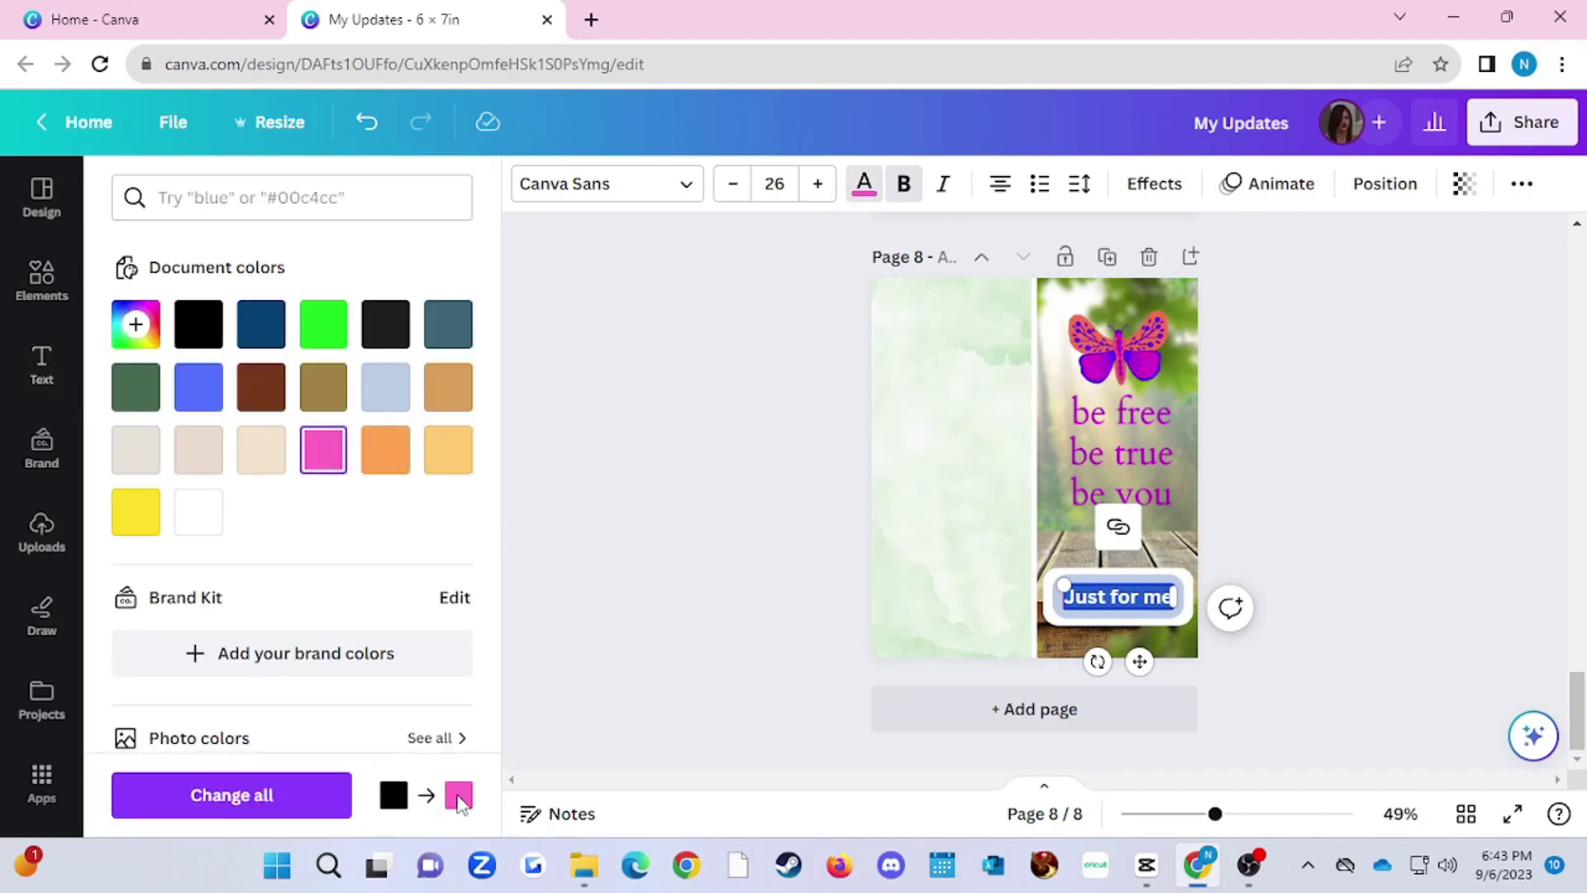
left_click(1326, 657)
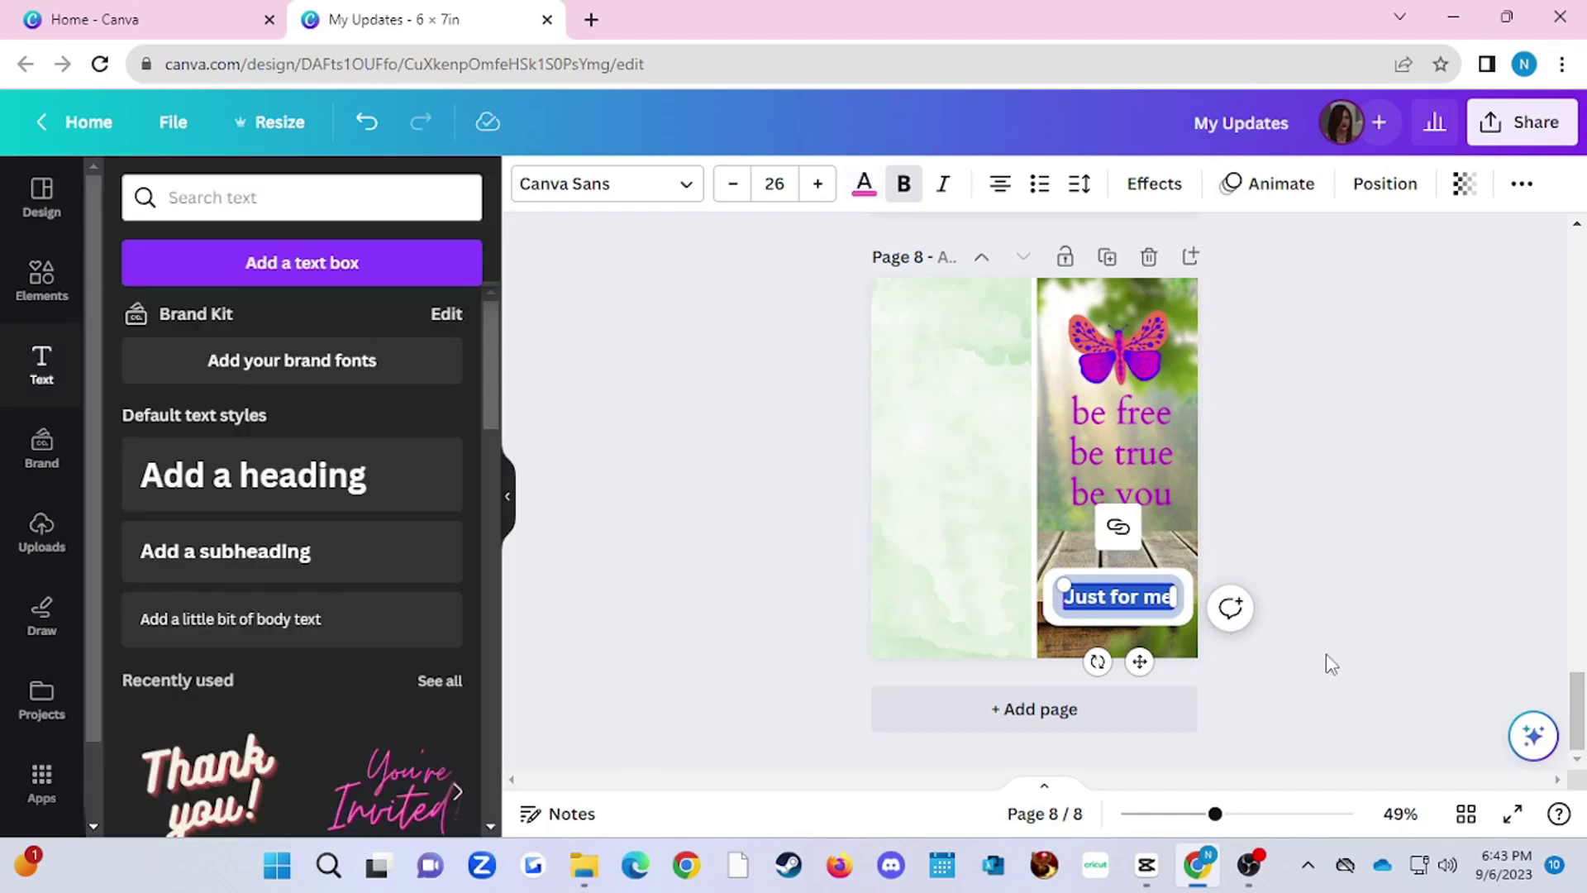
left_click(1226, 659)
Give the "Just for me" text a custom darker magenta and replace the former pink with it across all pages
double_click(1138, 595)
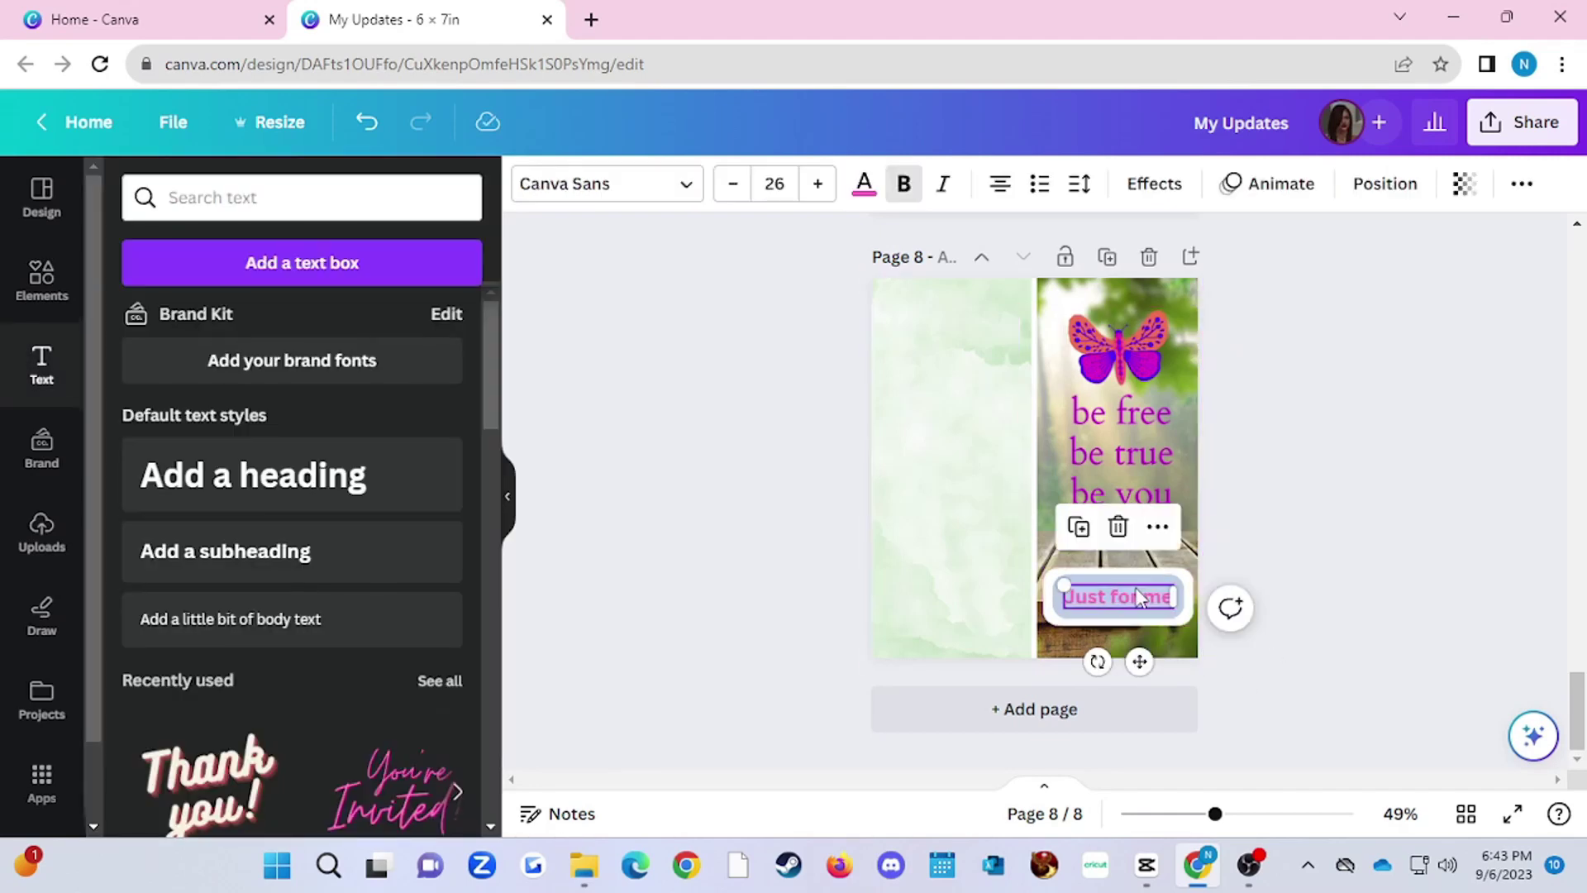
left_click(863, 183)
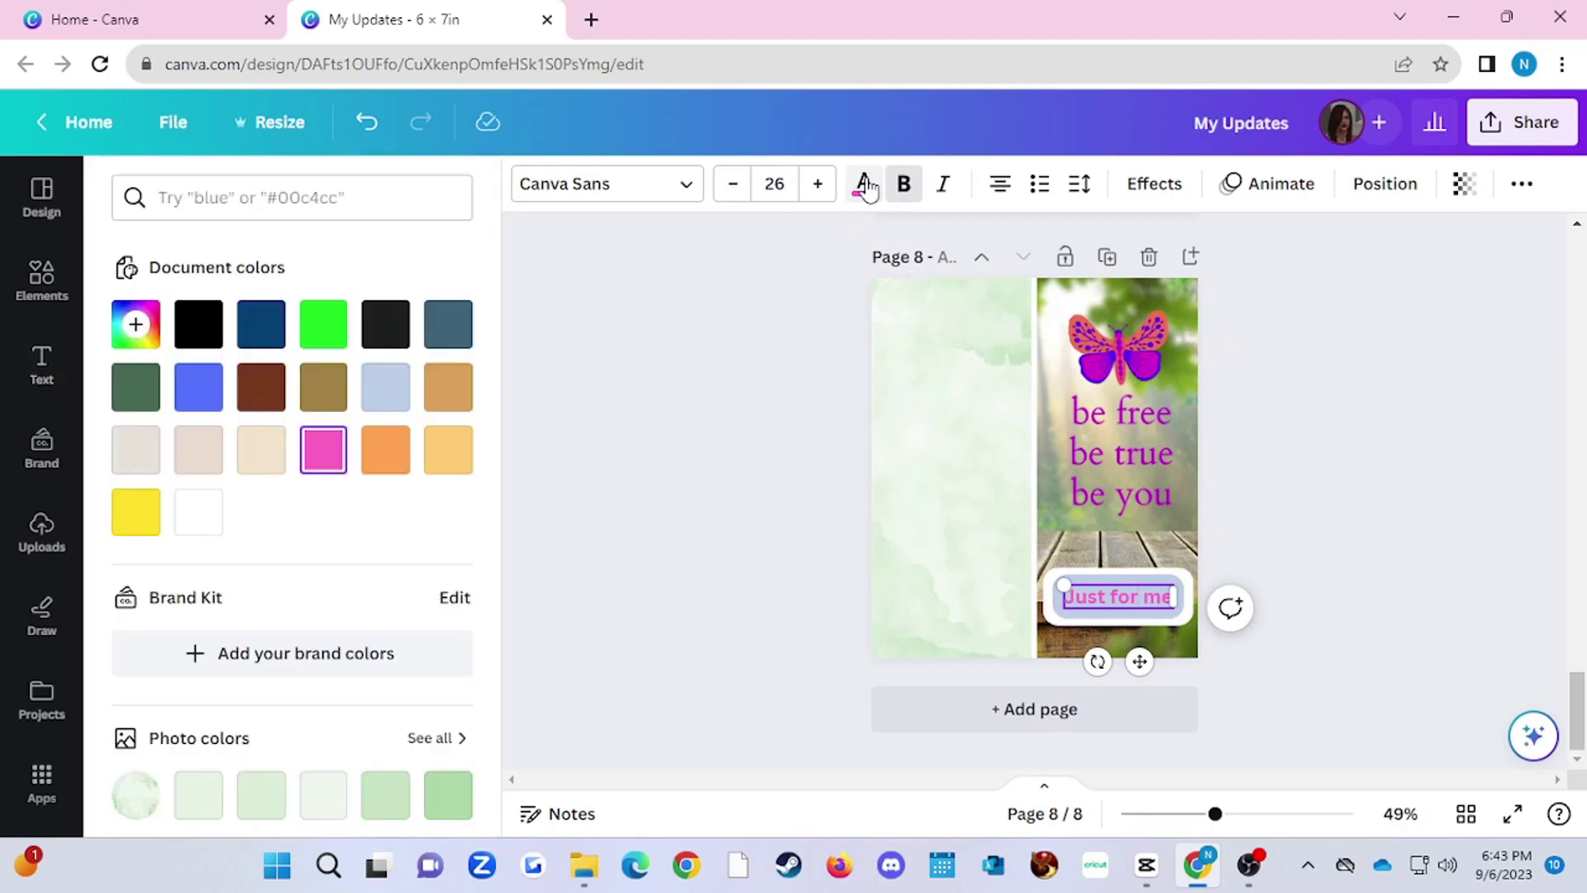
left_click(136, 323)
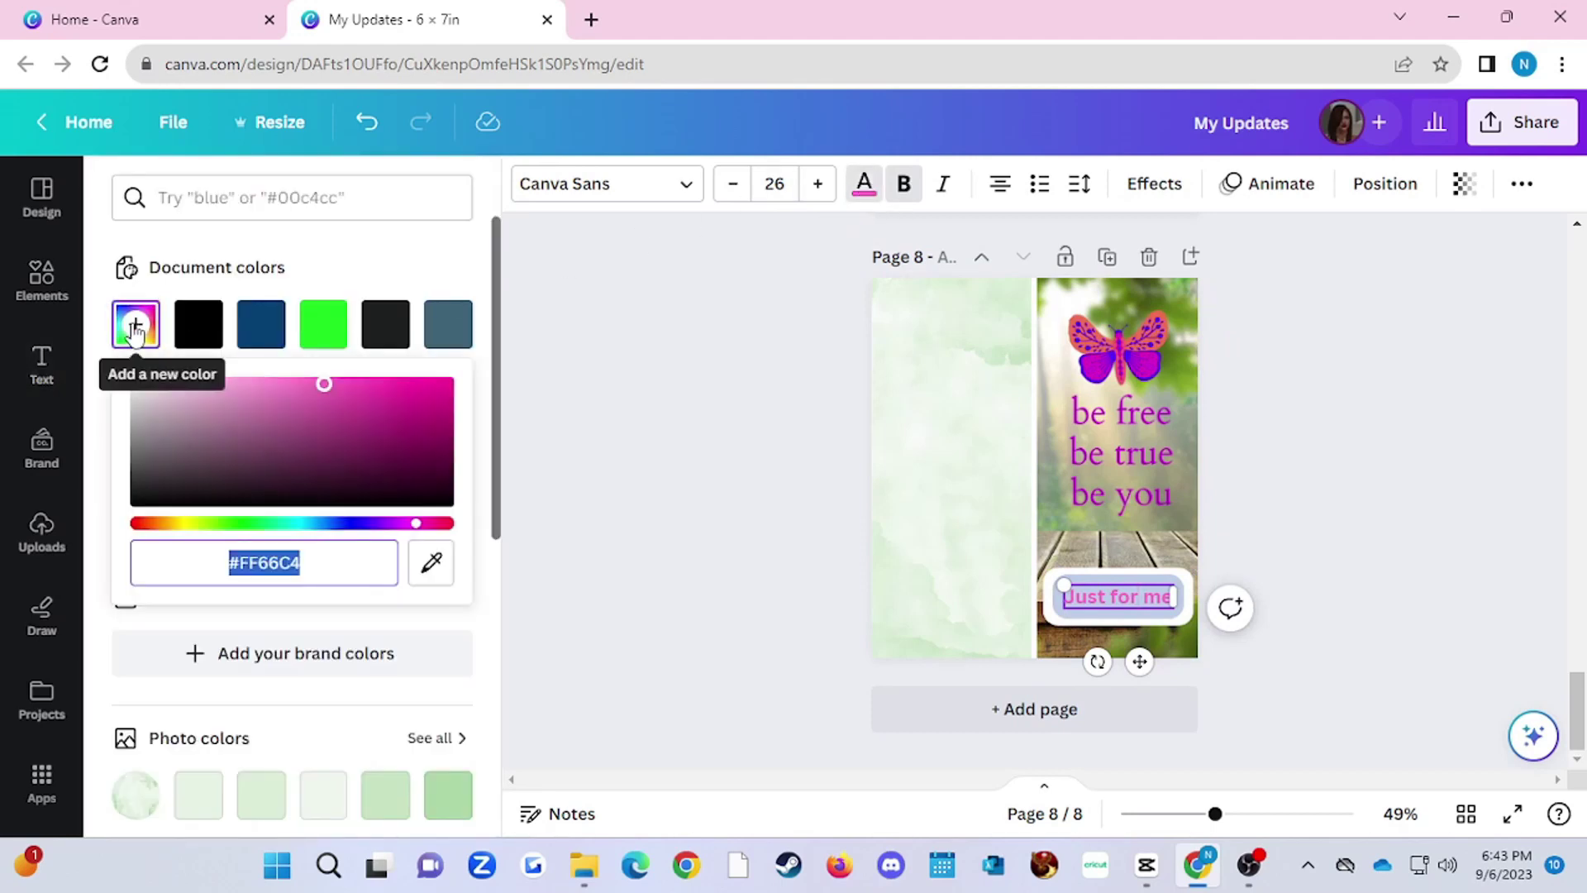
left_click_drag(421, 387, 444, 403)
left_click(454, 806)
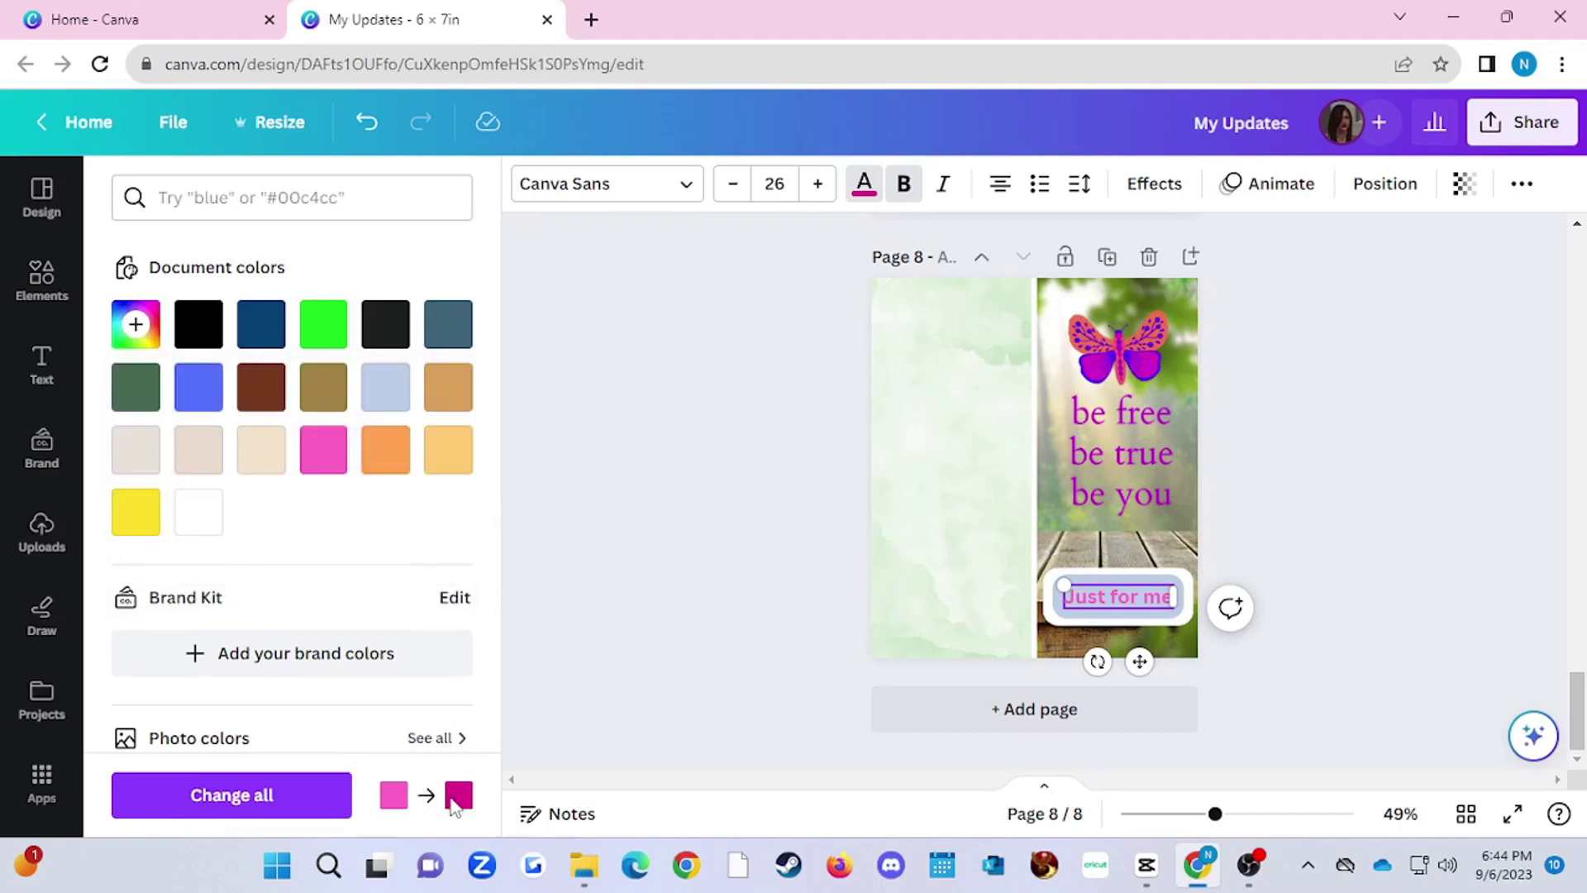
left_click(298, 804)
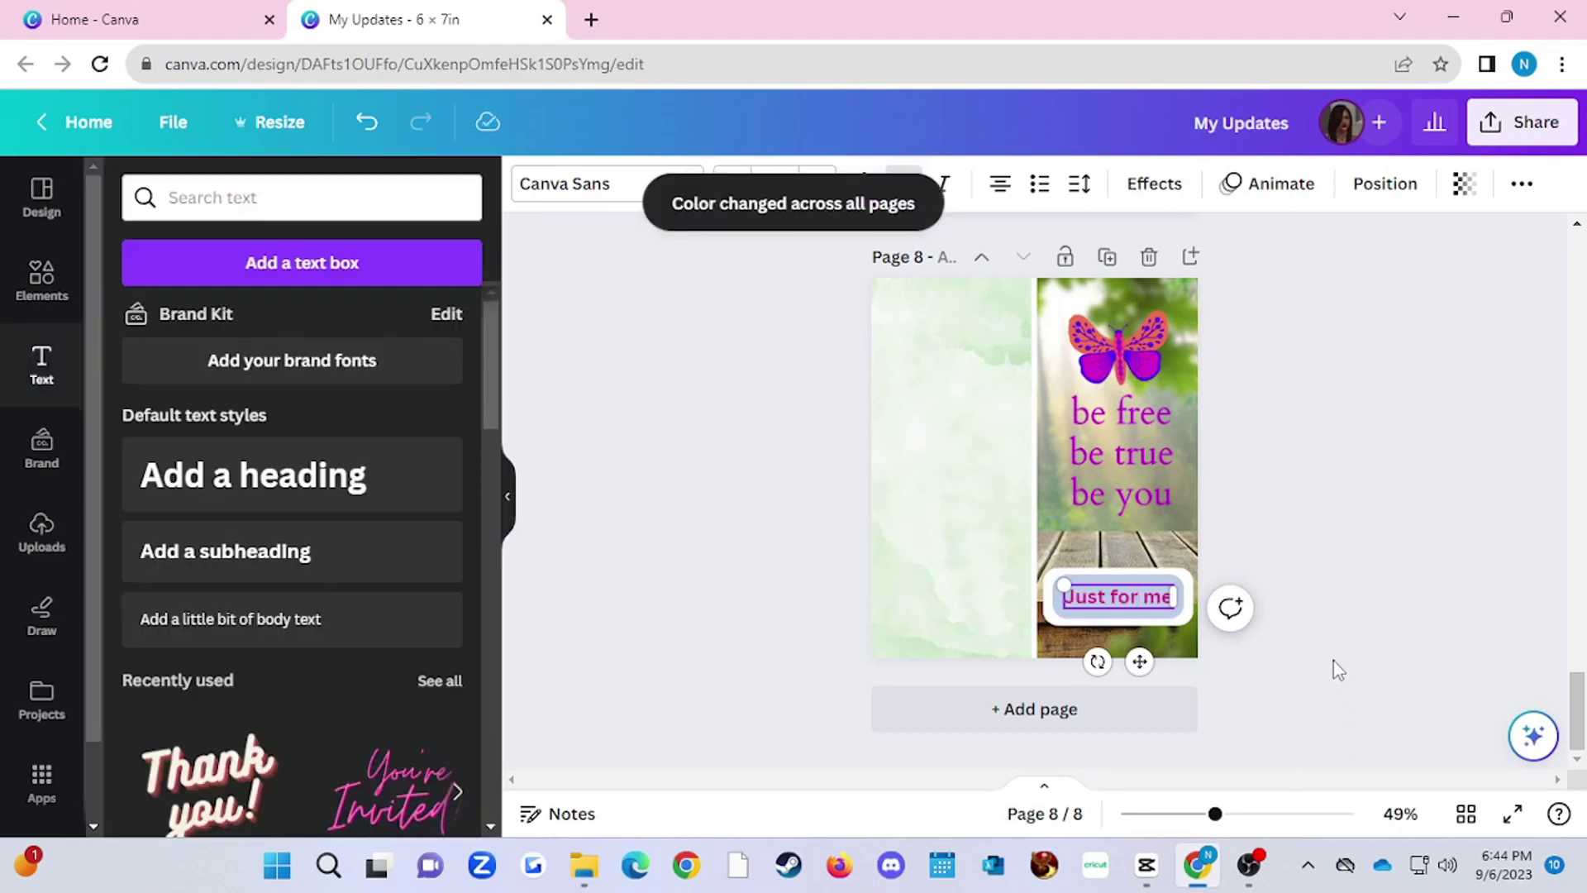
left_click(1339, 671)
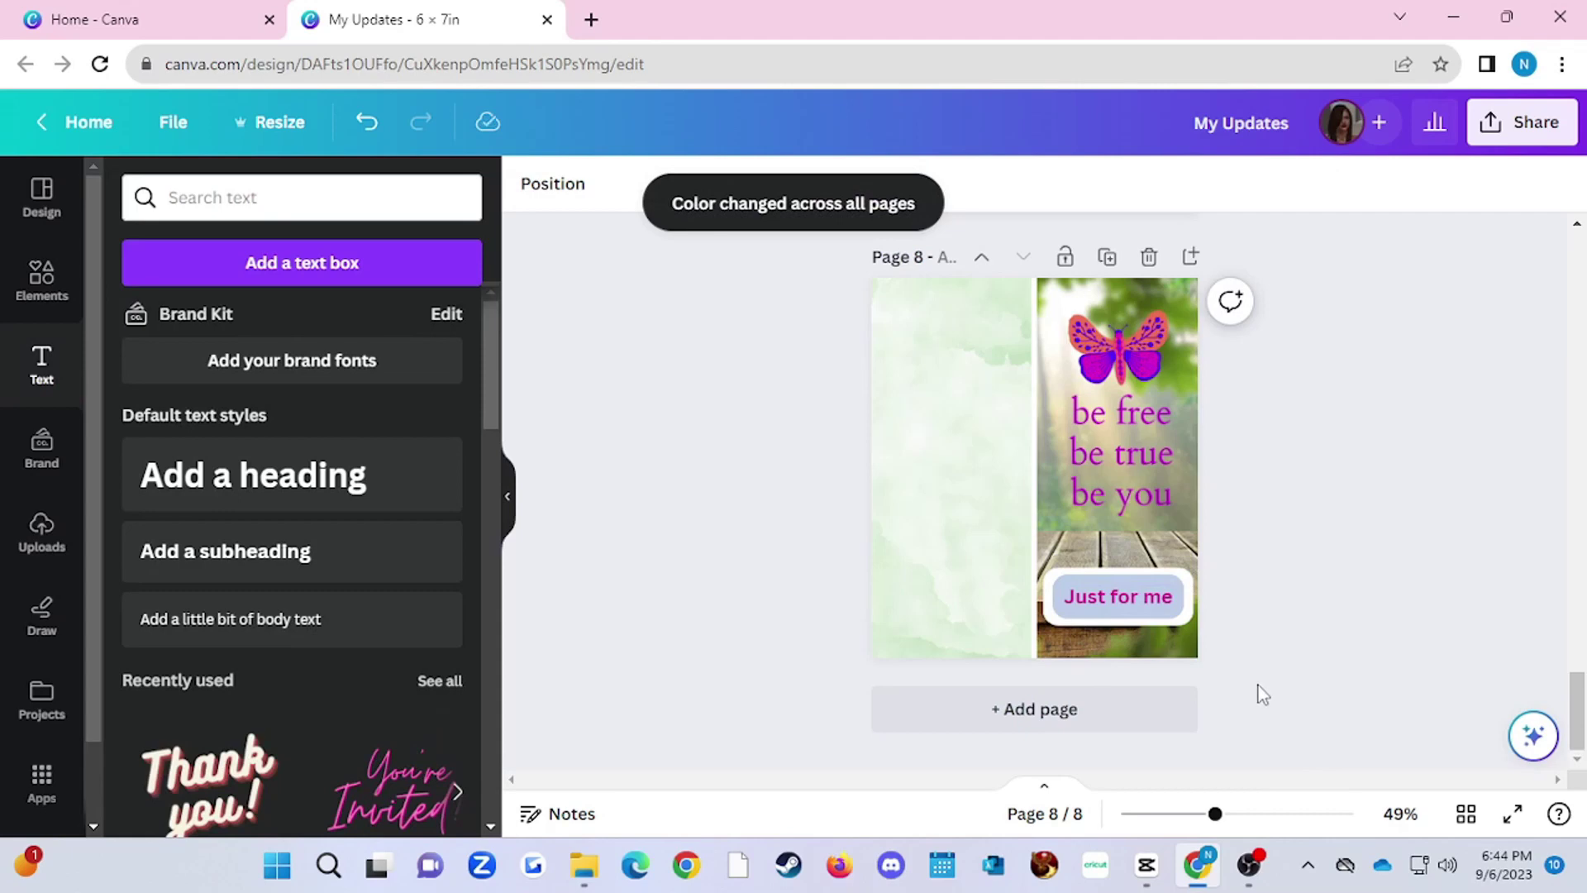
Recolour the inner label shape behind "Just for me", trying several greens before settling on the beige from the forest photo's colours
left_click(1182, 616)
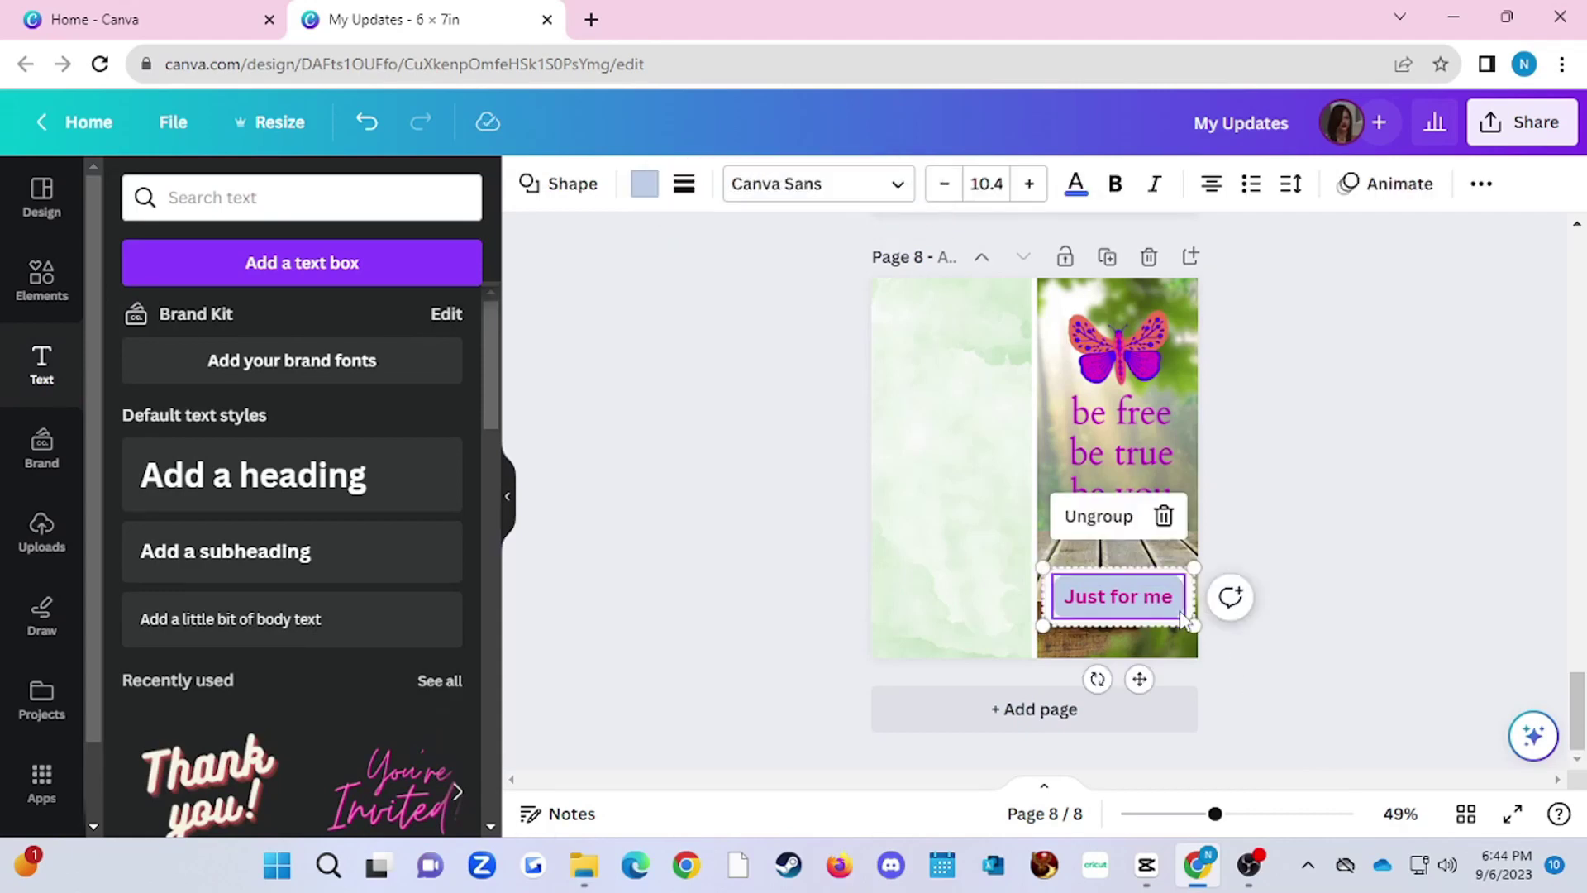
left_click(639, 193)
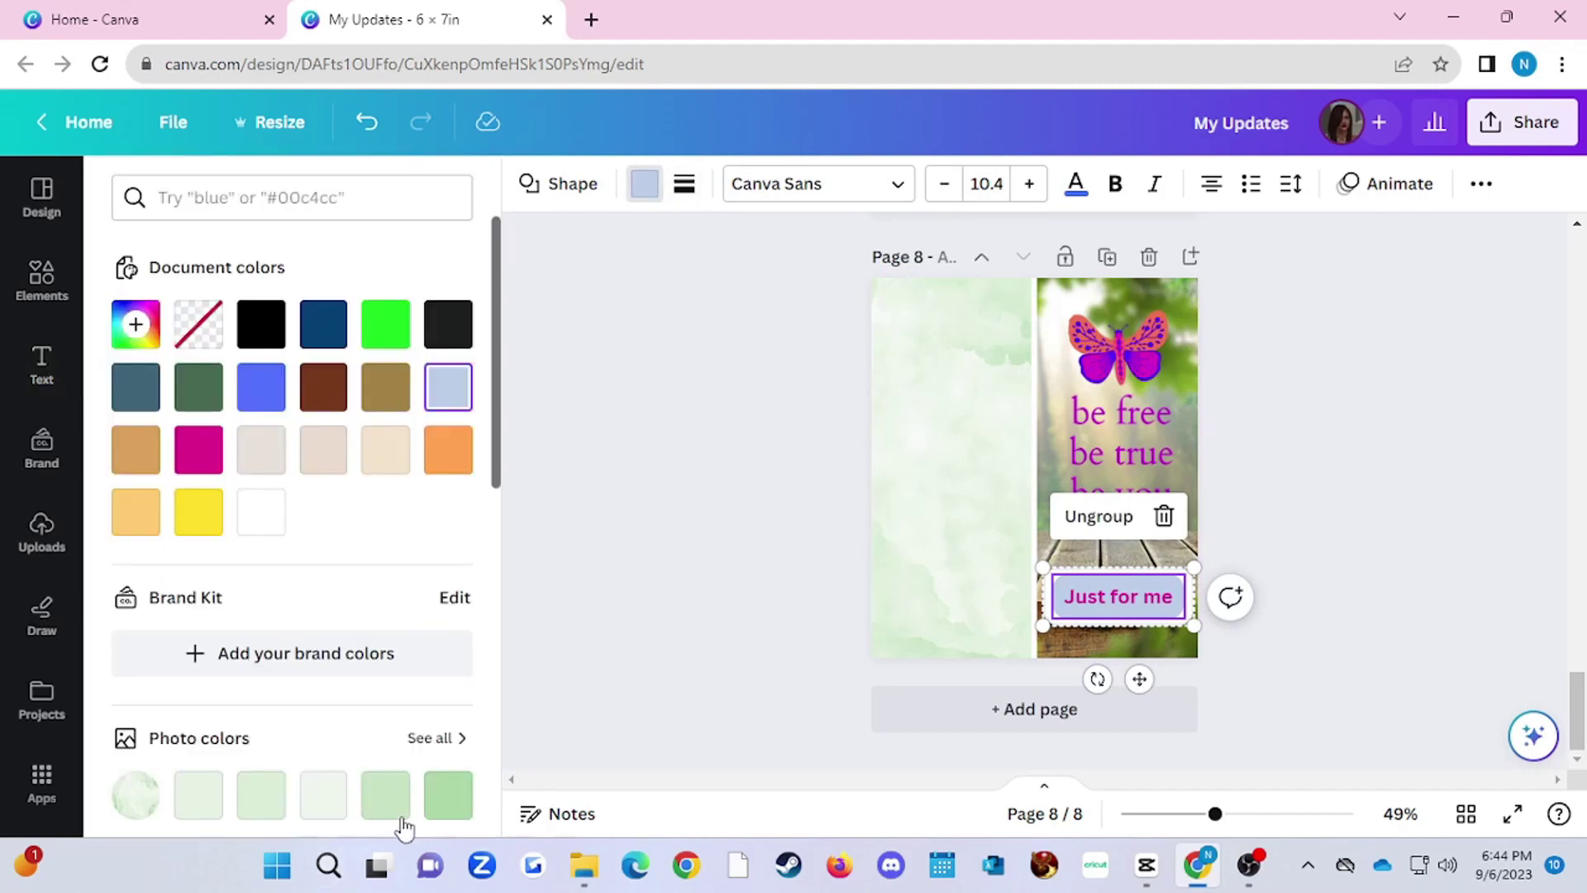
scroll(306, 534, "down", 4)
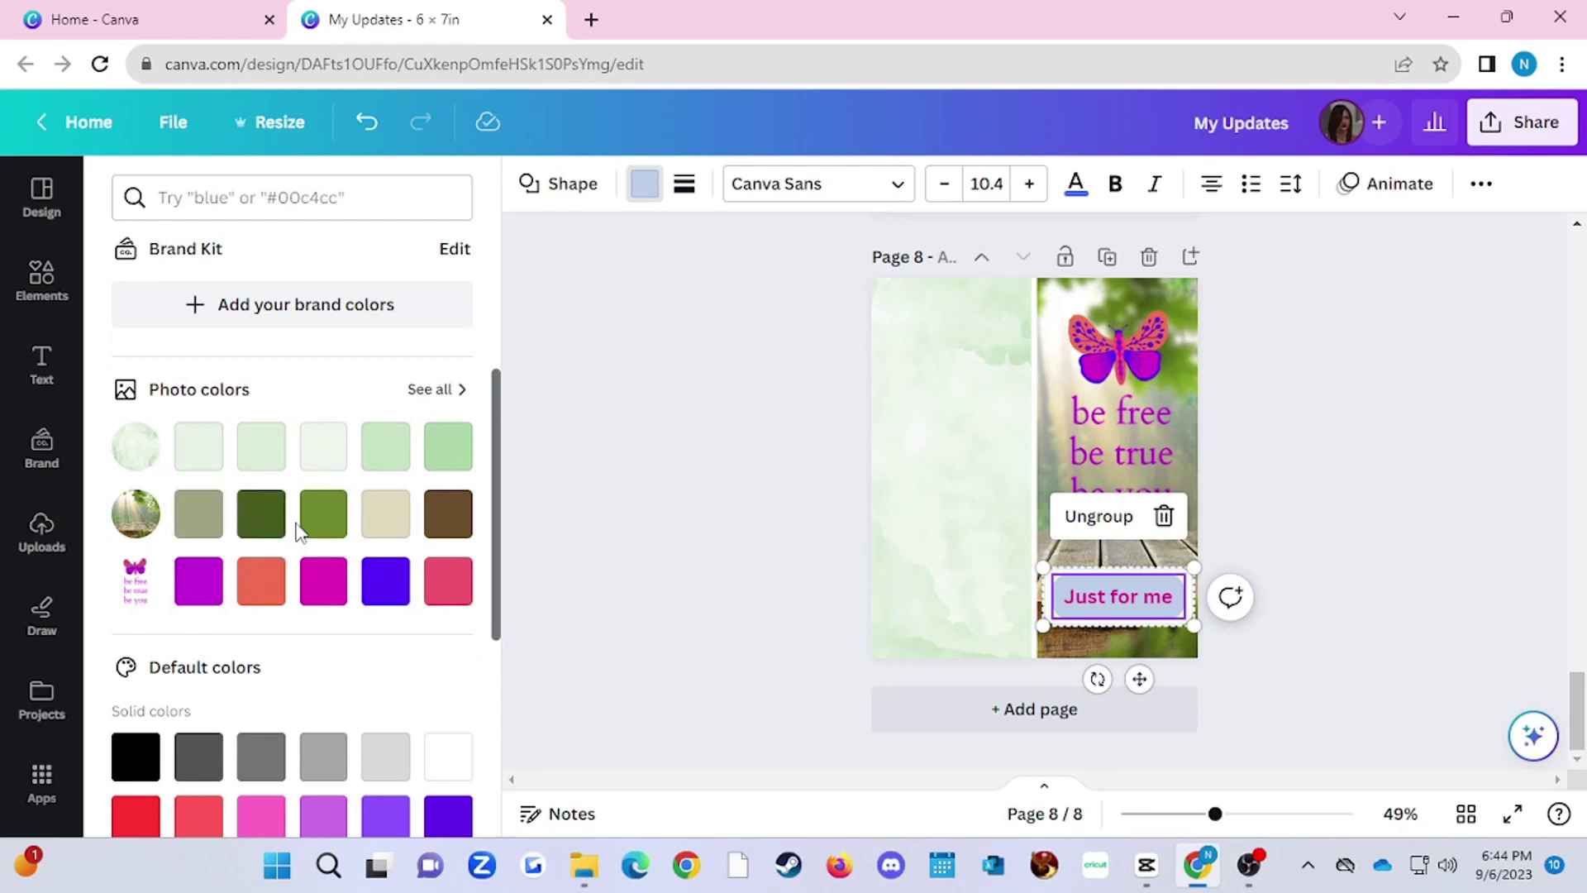
left_click(392, 539)
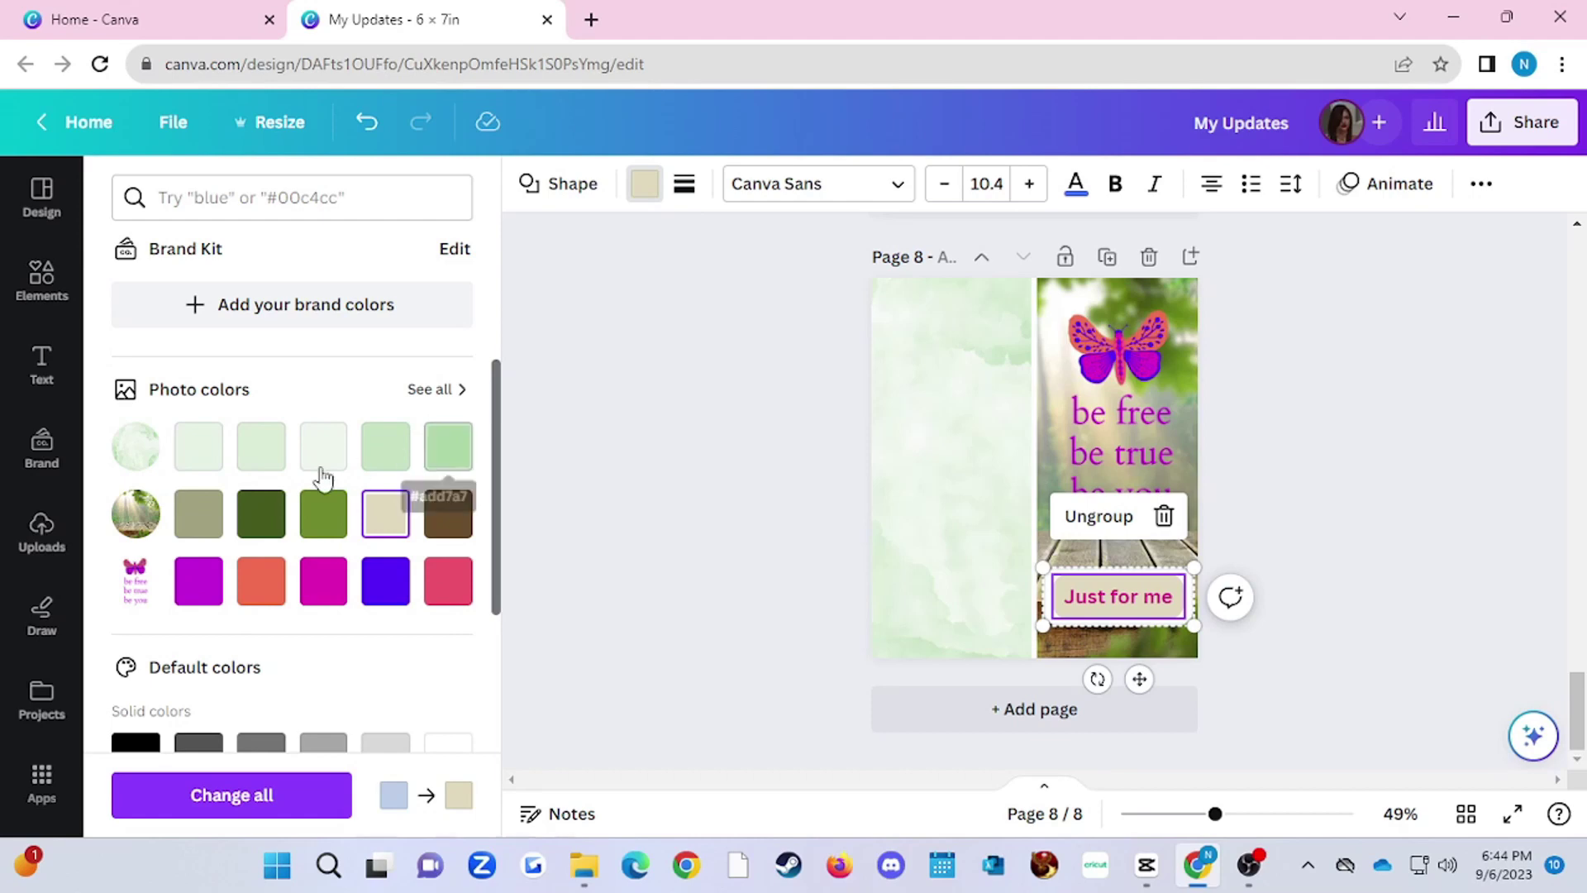
left_click(267, 456)
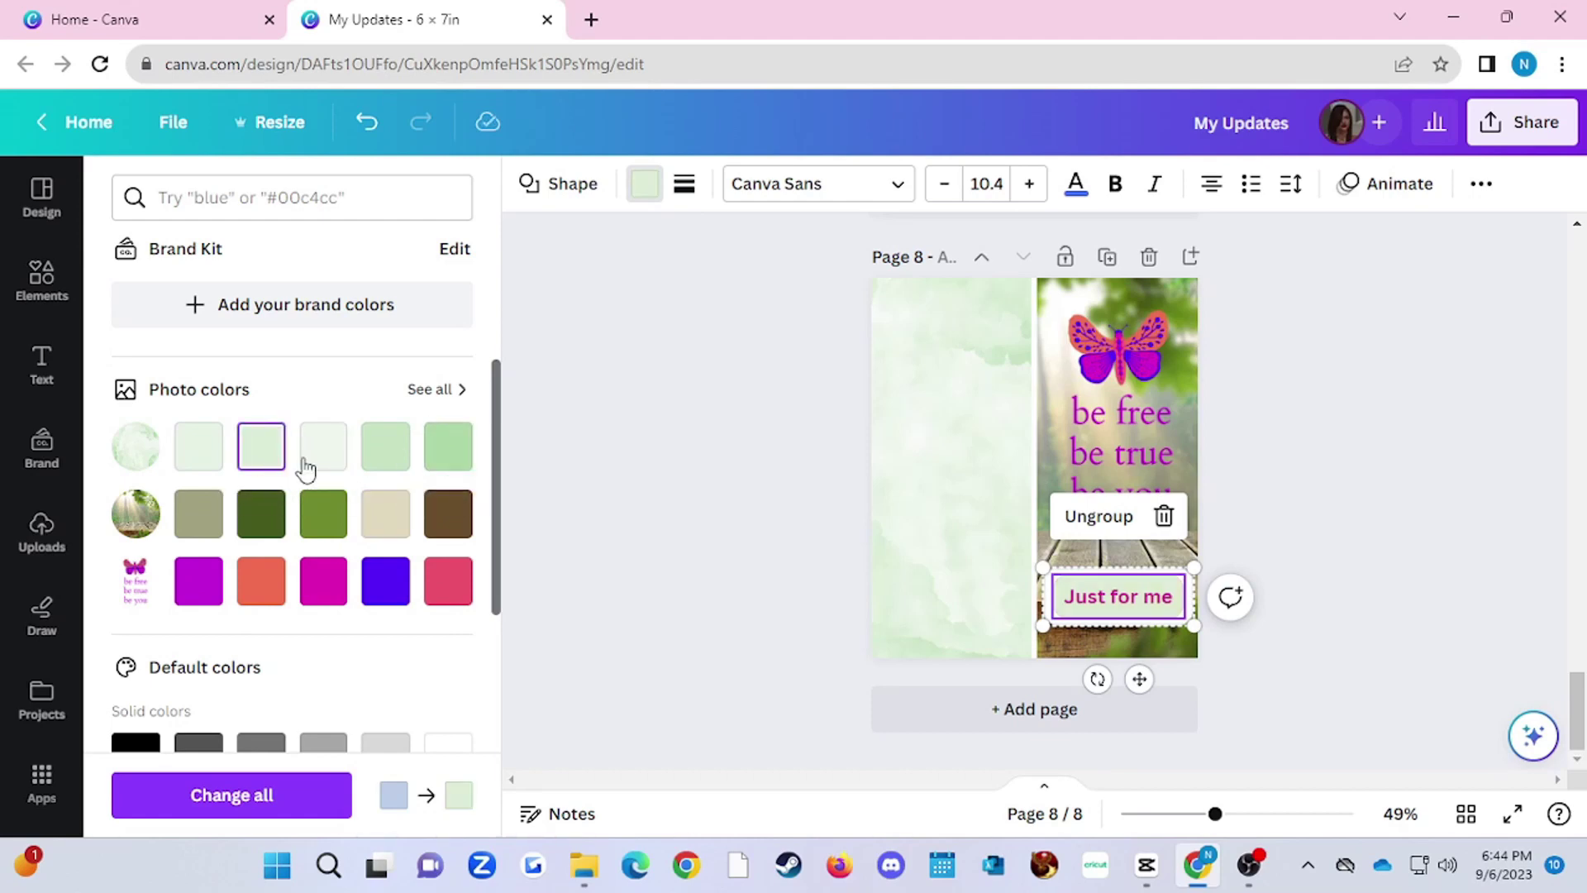
left_click(382, 461)
left_click(444, 459)
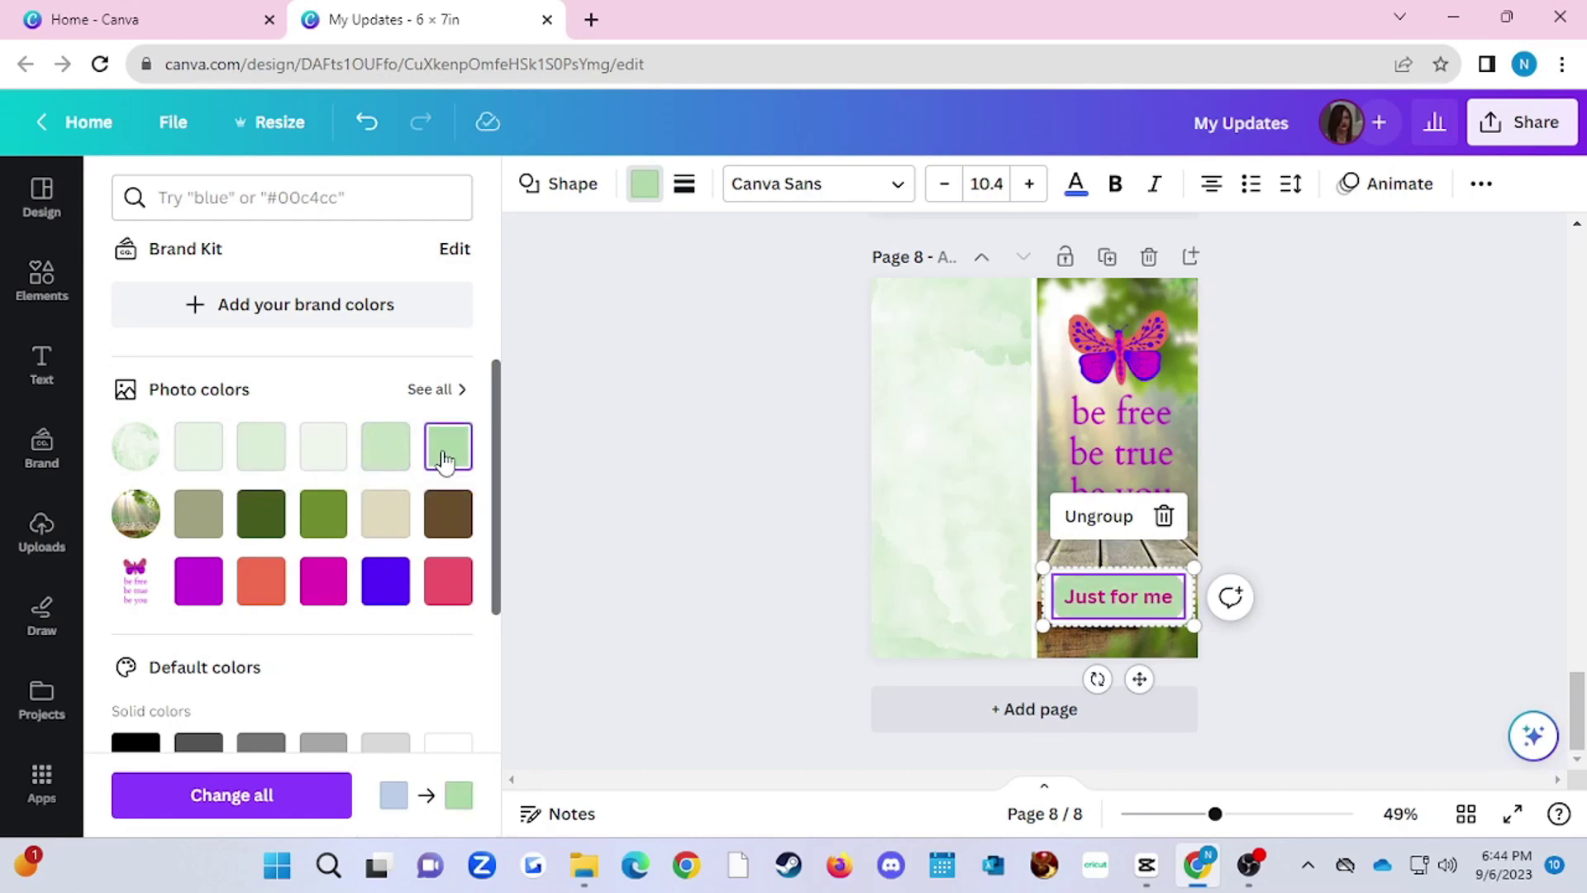
left_click(324, 517)
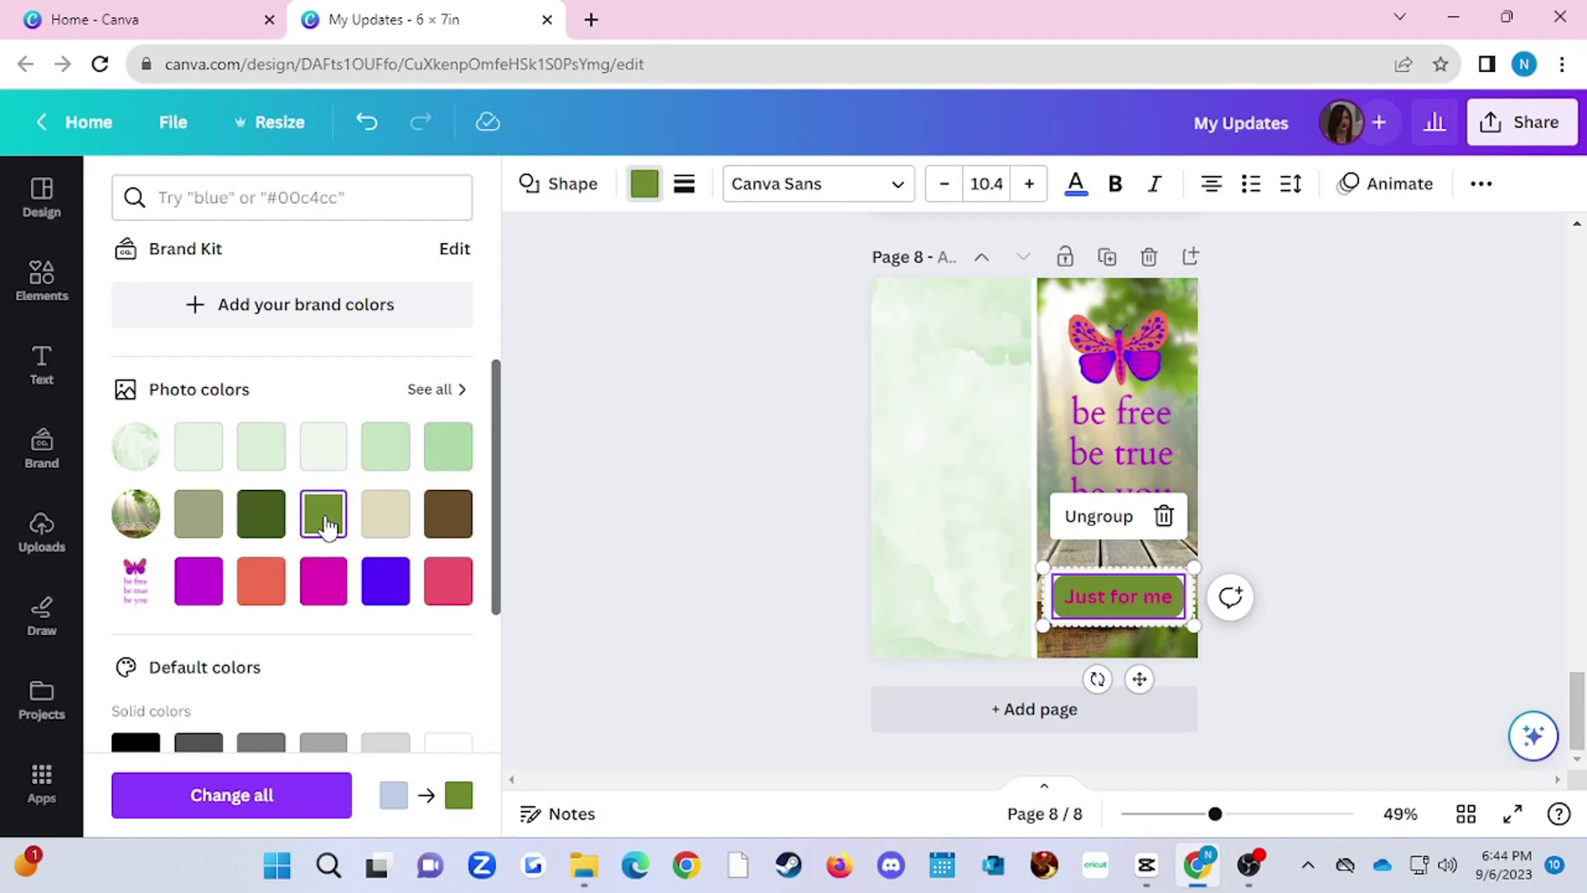
left_click(456, 455)
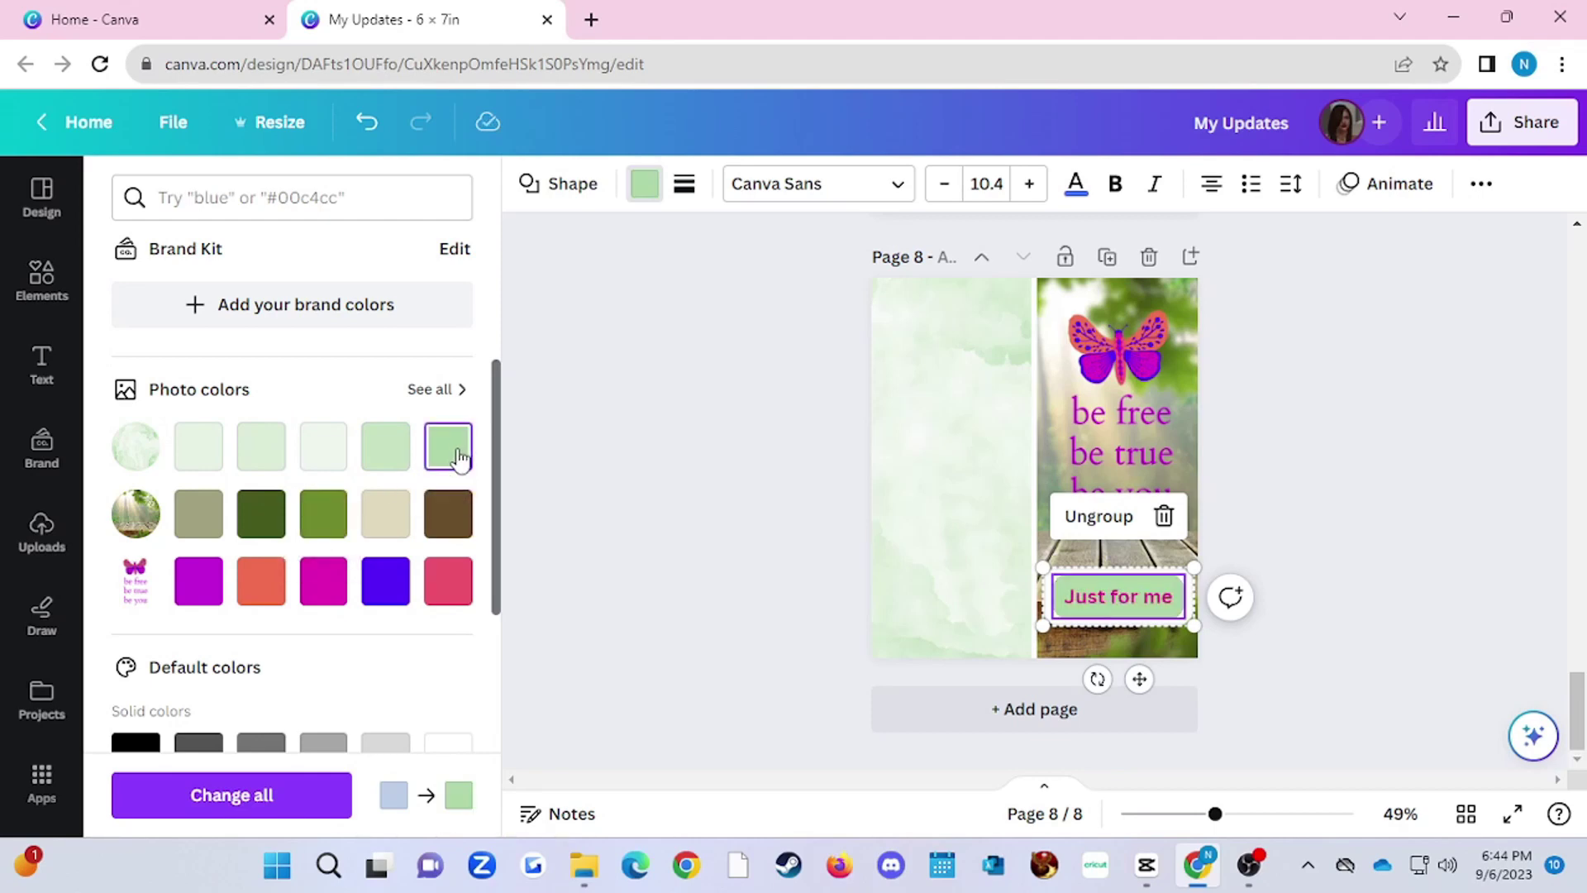
left_click(396, 530)
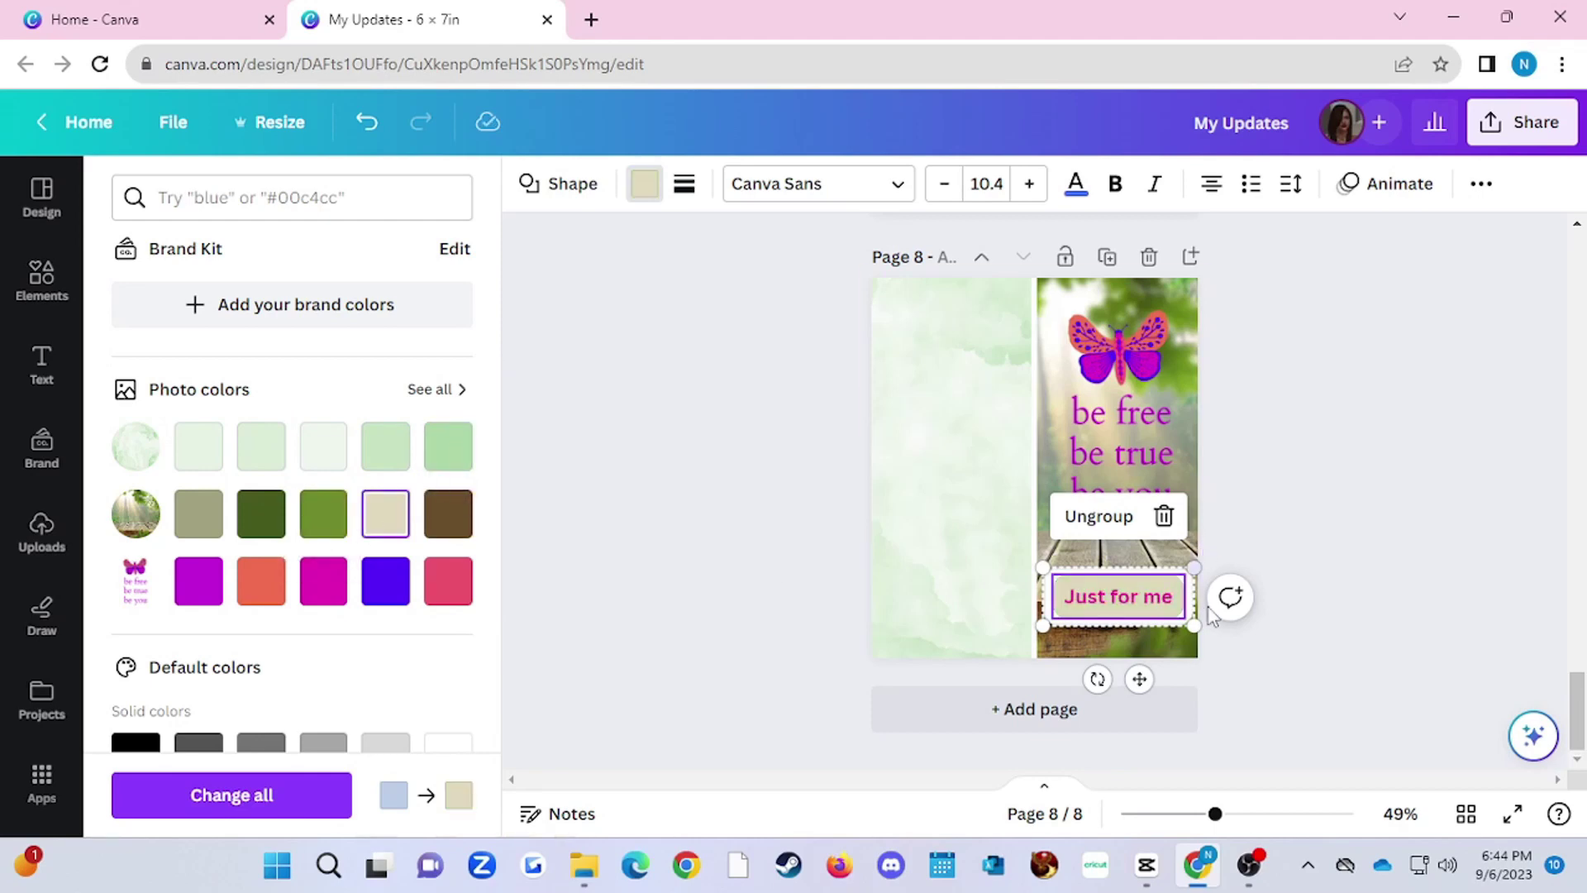
key("Escape")
left_click(1286, 675)
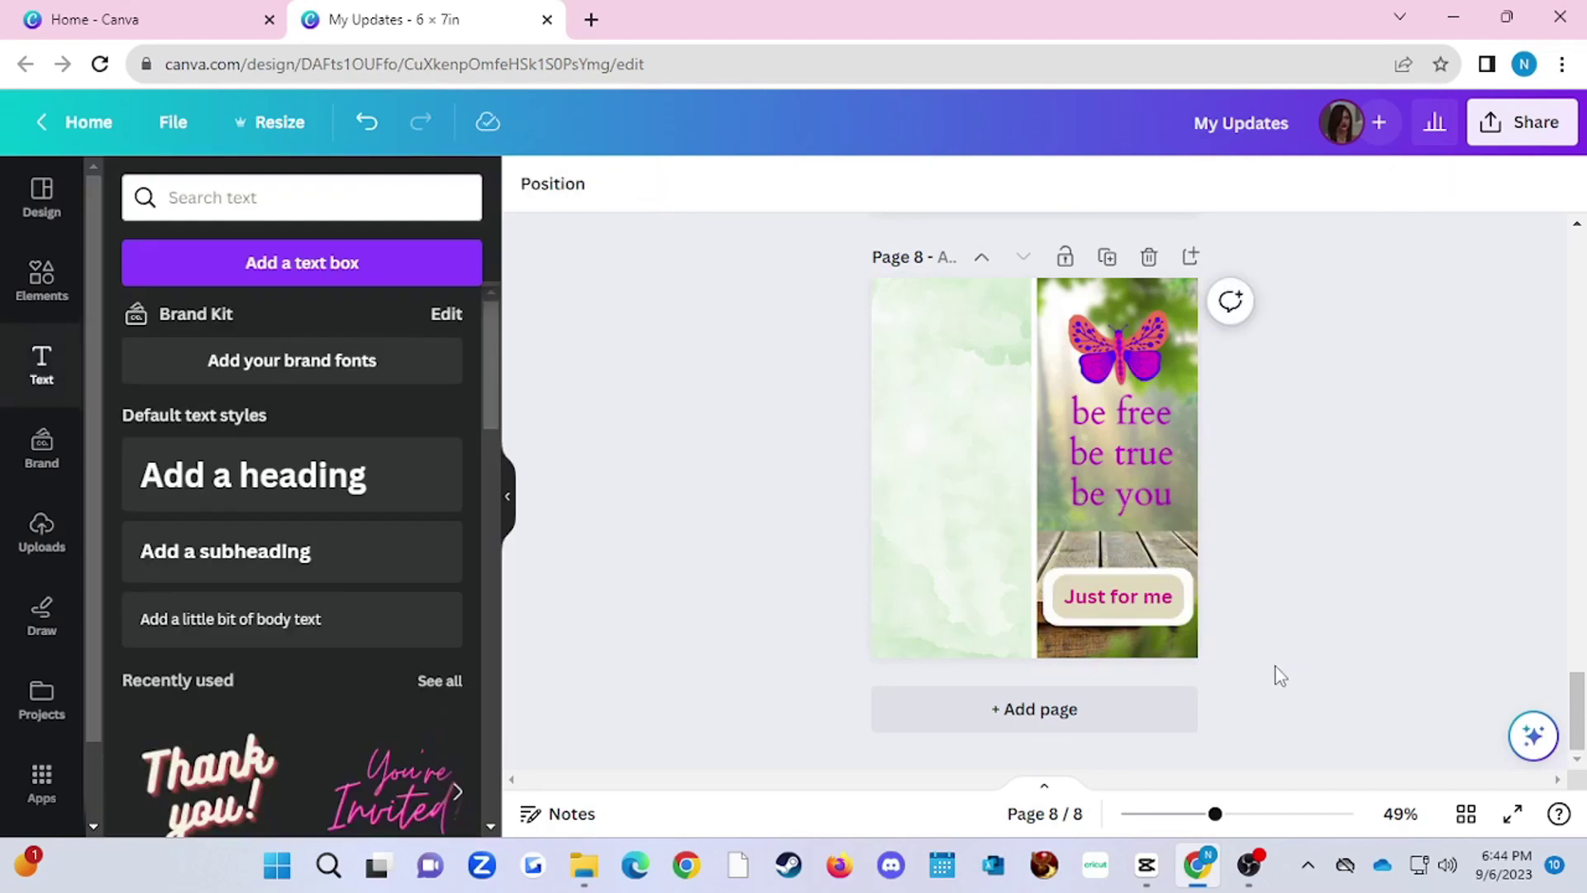
Recolour the label's outer frame, trying beige #f3e2cb before settling on the palest green from the watercolour photo's colours
left_click(1187, 620)
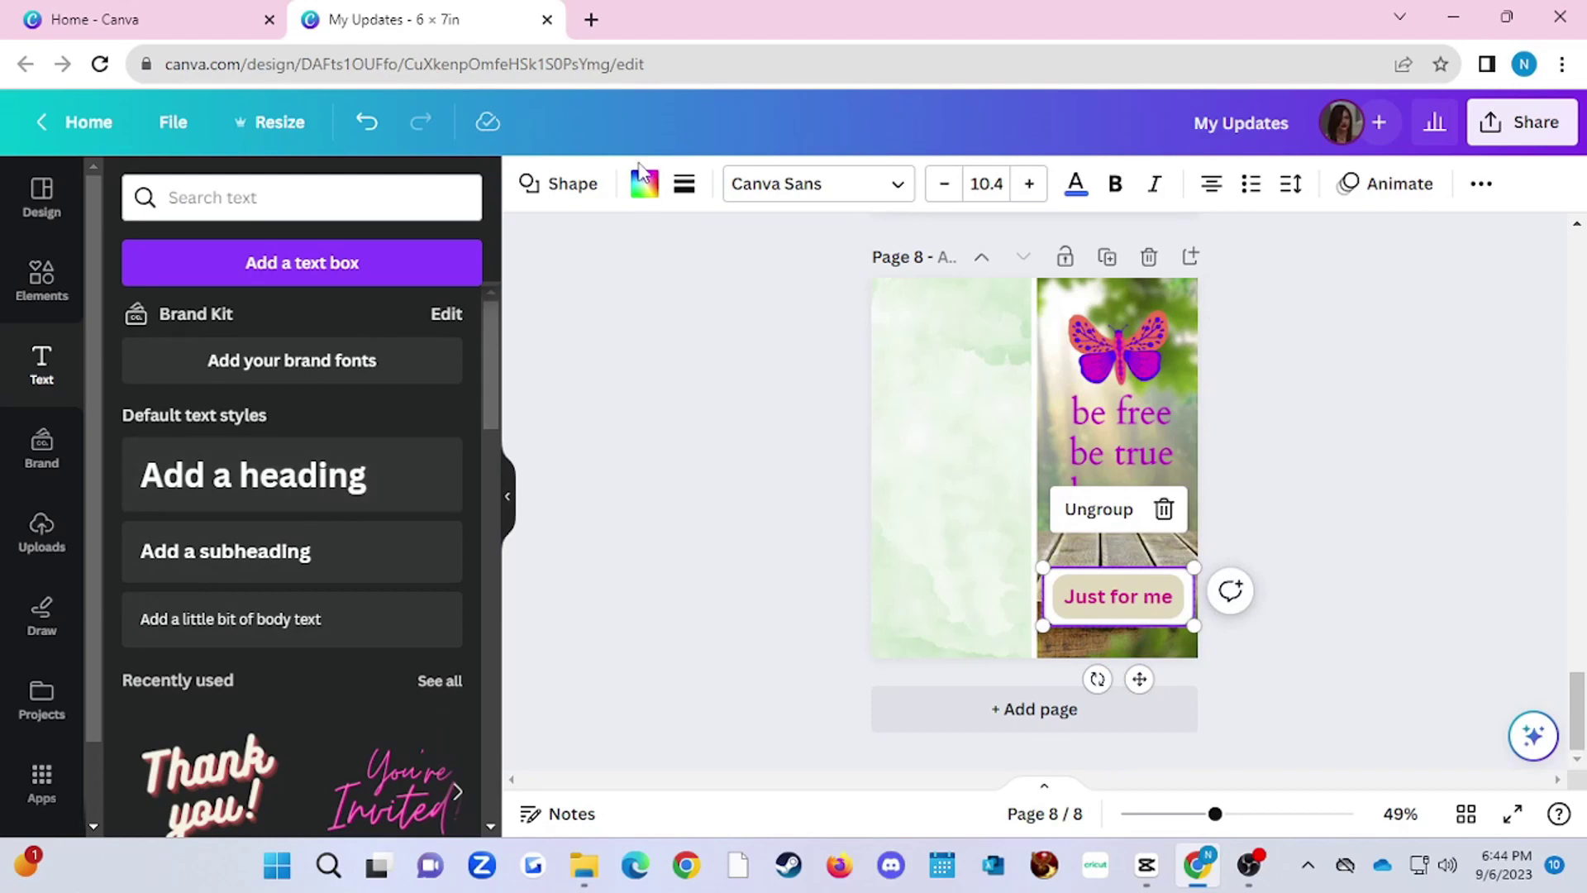
left_click(644, 183)
left_click(448, 451)
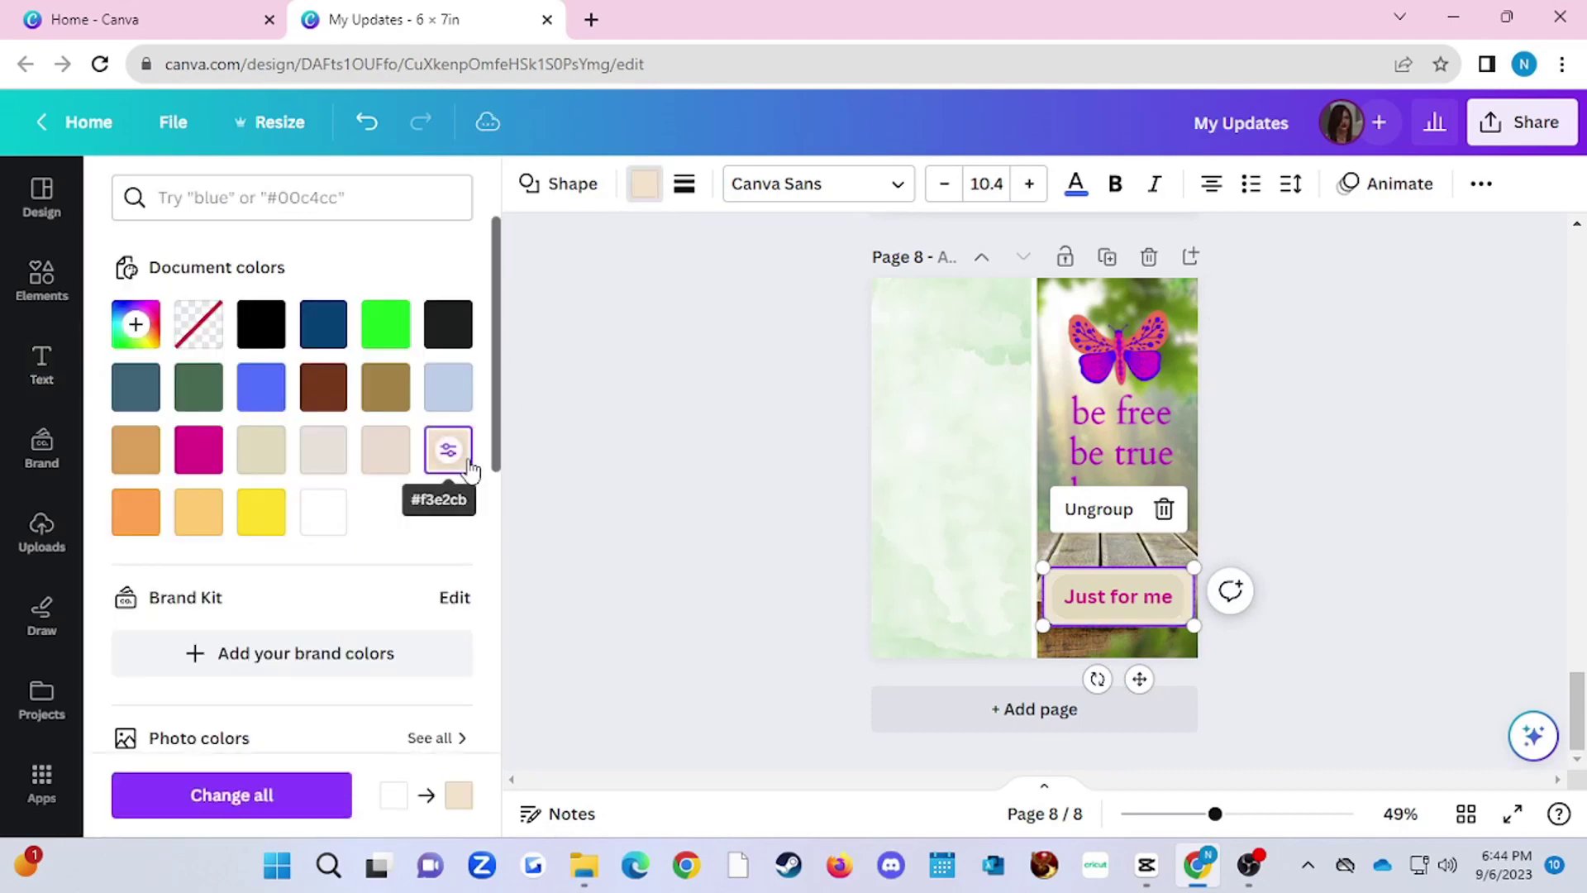
scroll(361, 680, "down", 5)
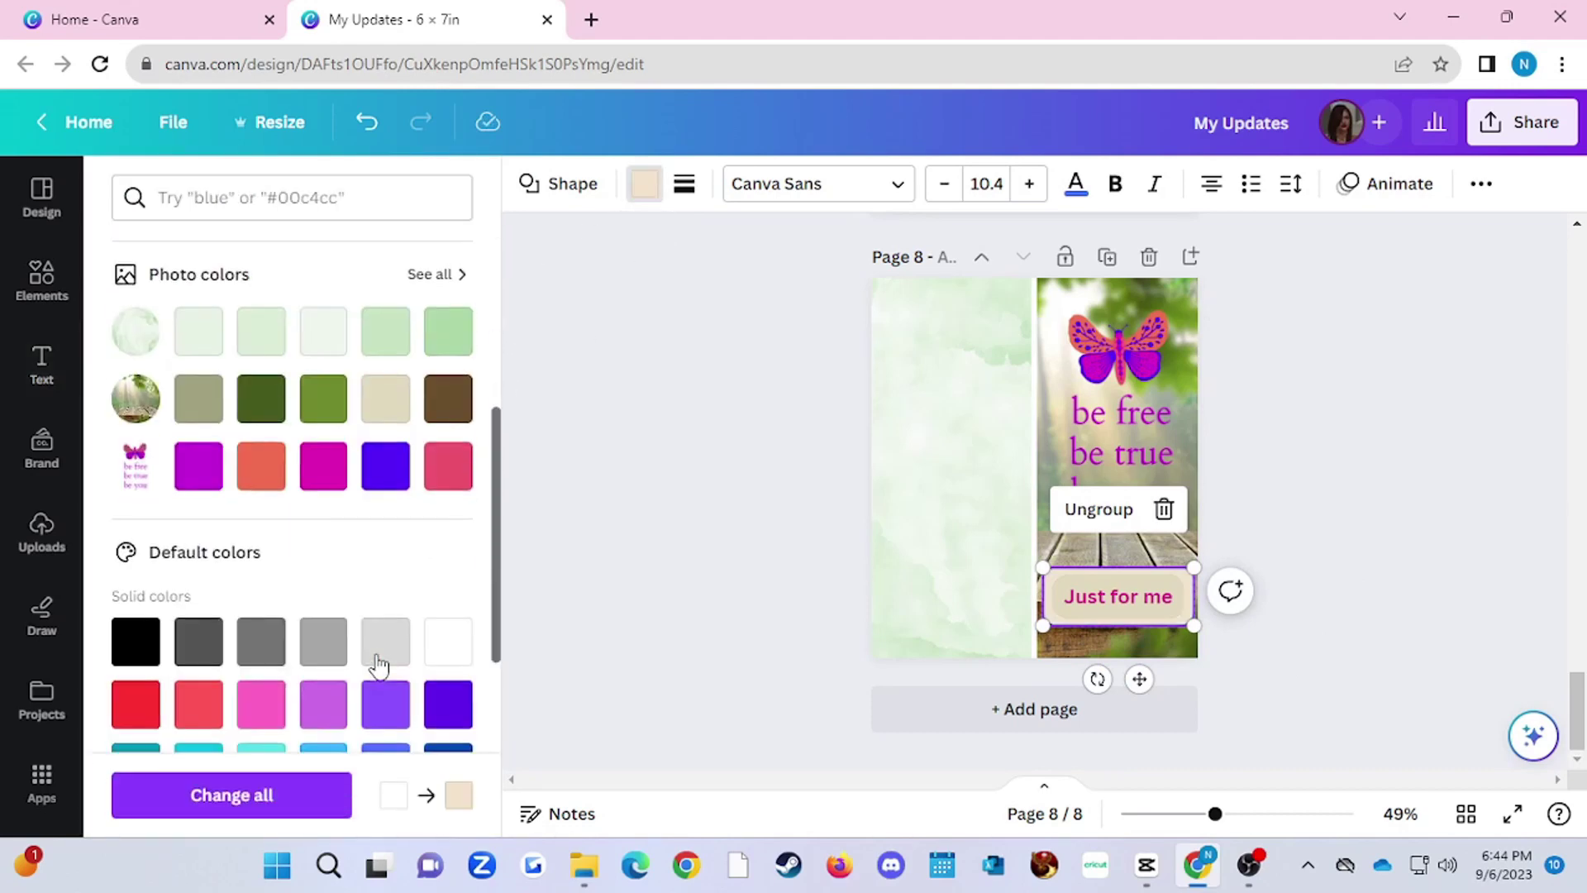
left_click(324, 335)
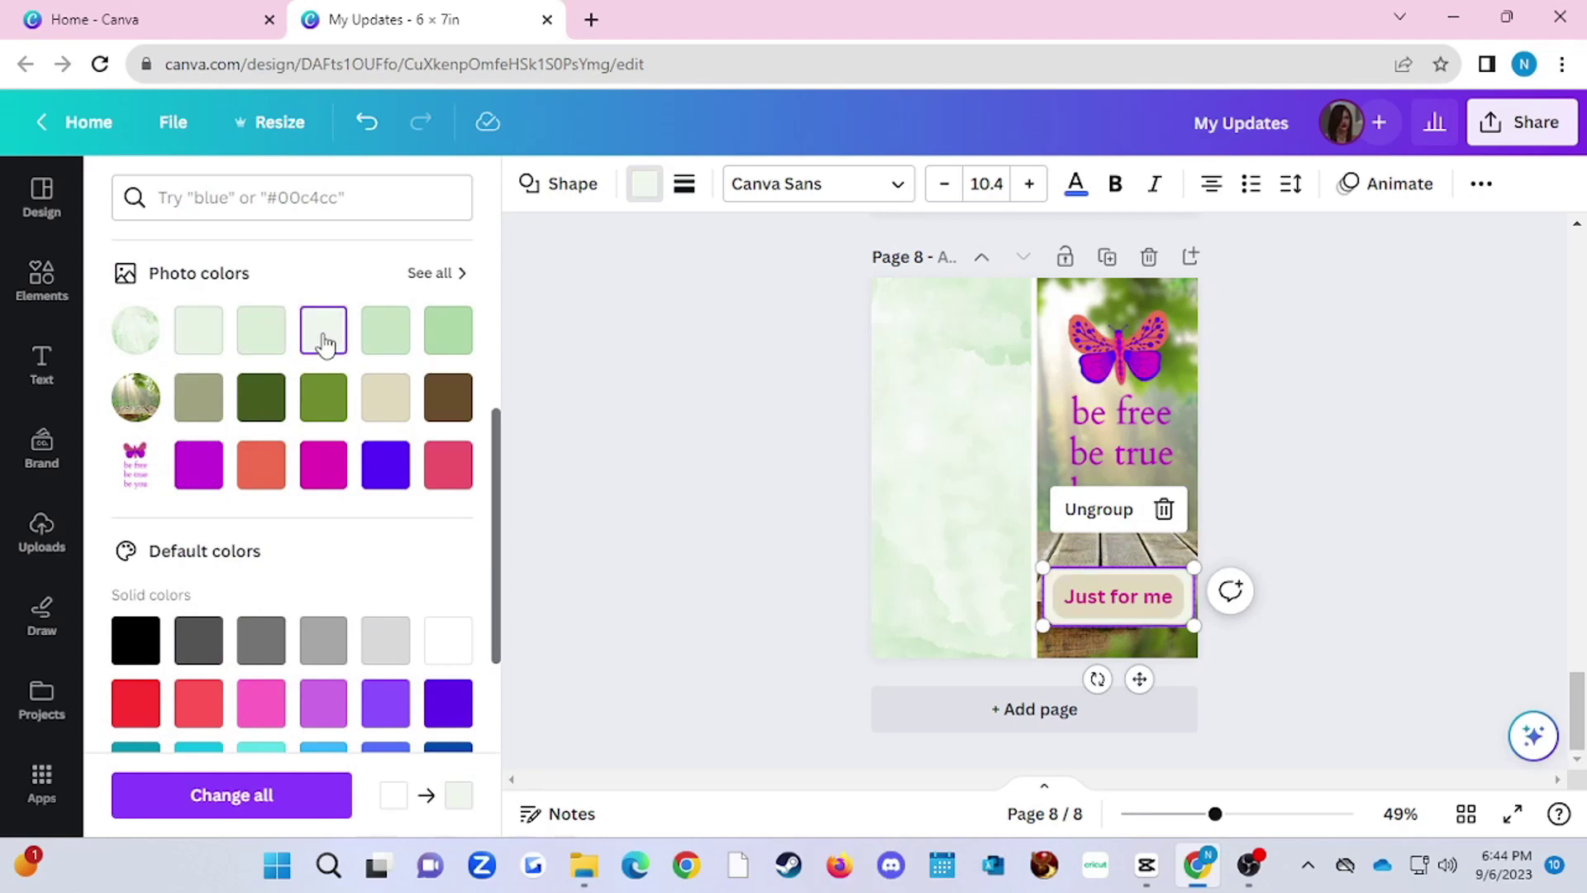
left_click(1407, 572)
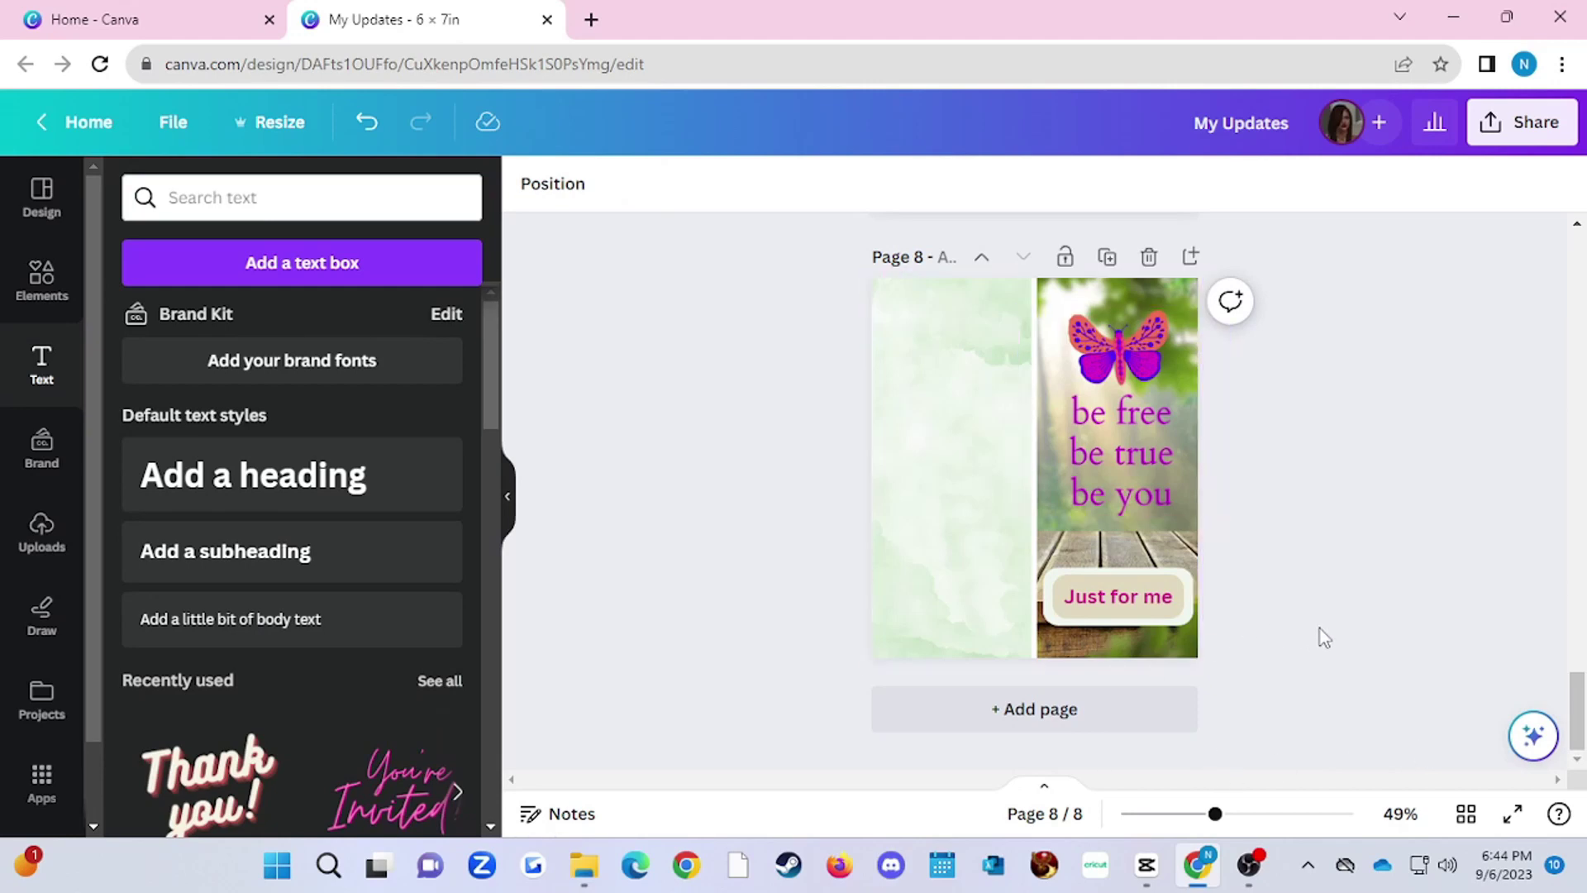
Rename the design as "new envelope"
scroll(1212, 624, "up", 10)
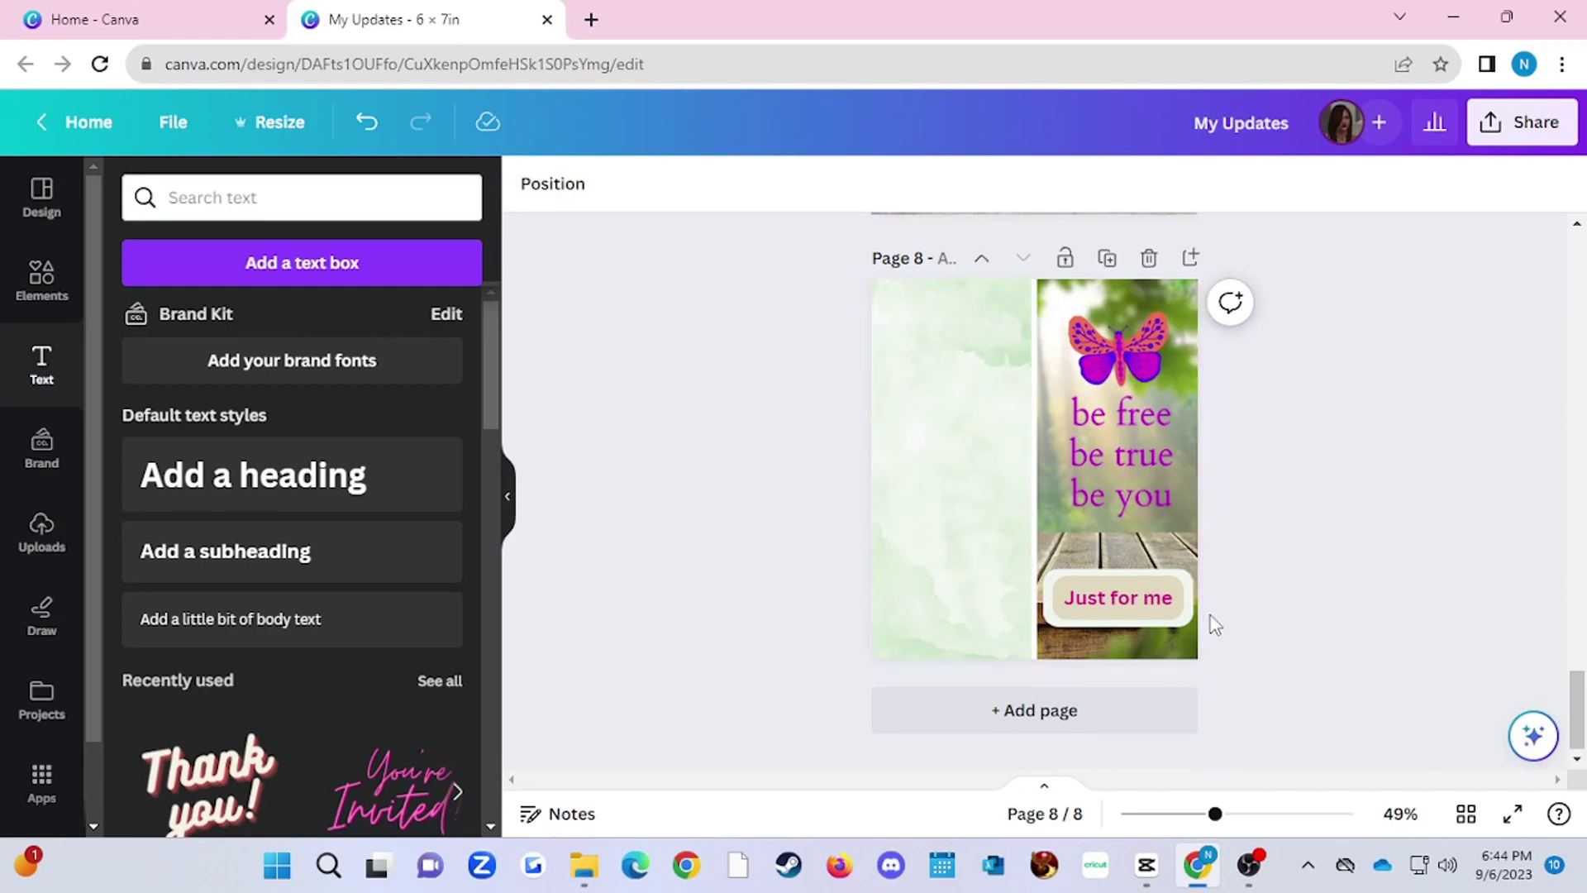
scroll(1213, 624, "down", 8)
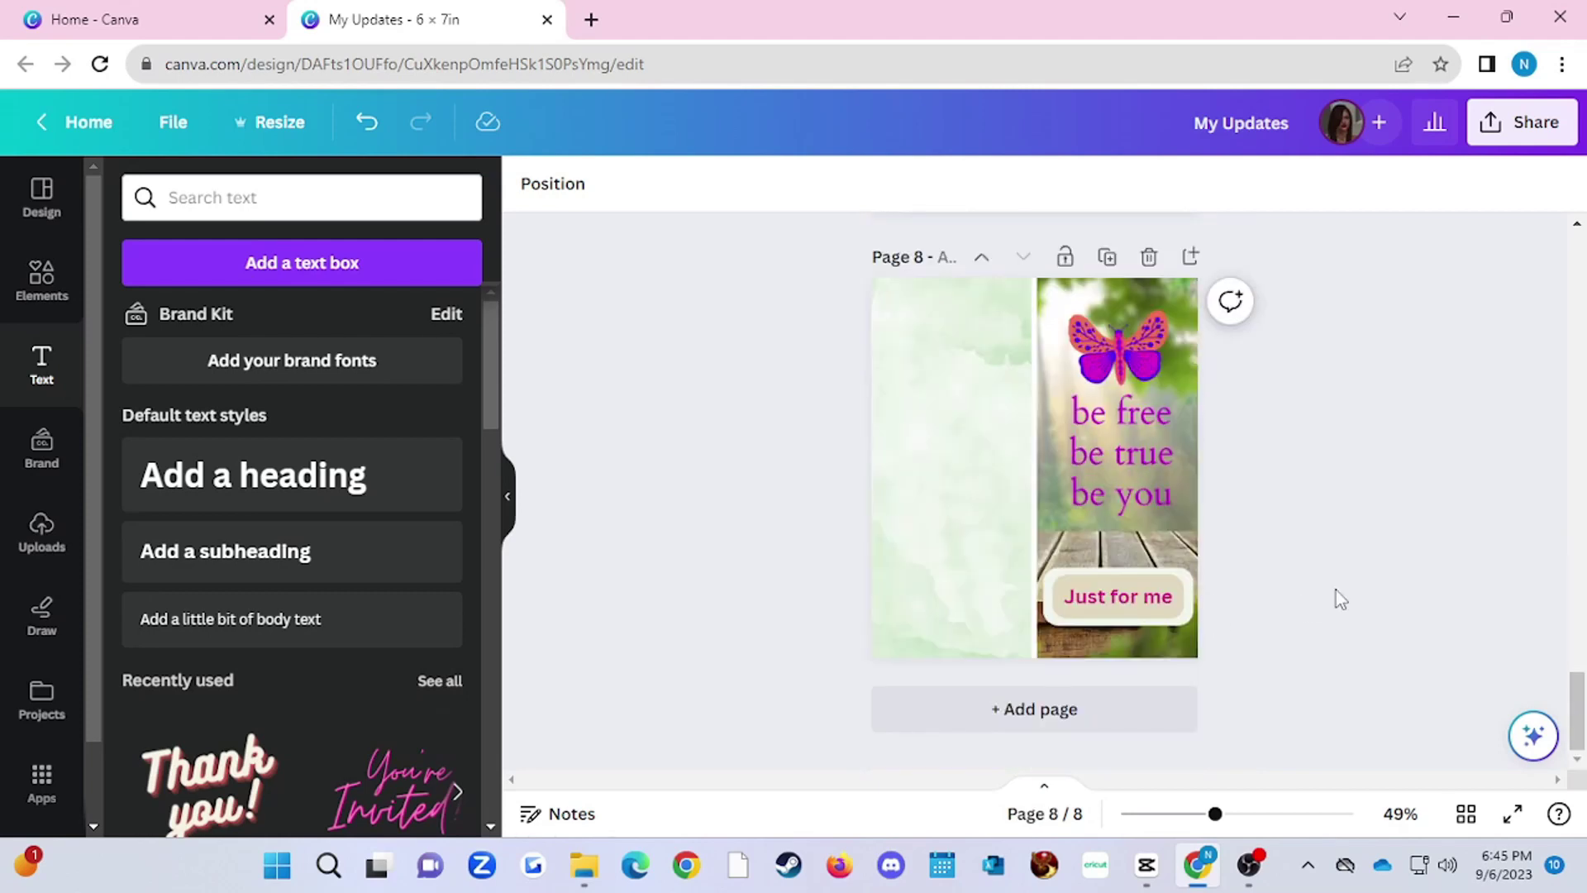
left_click(1247, 124)
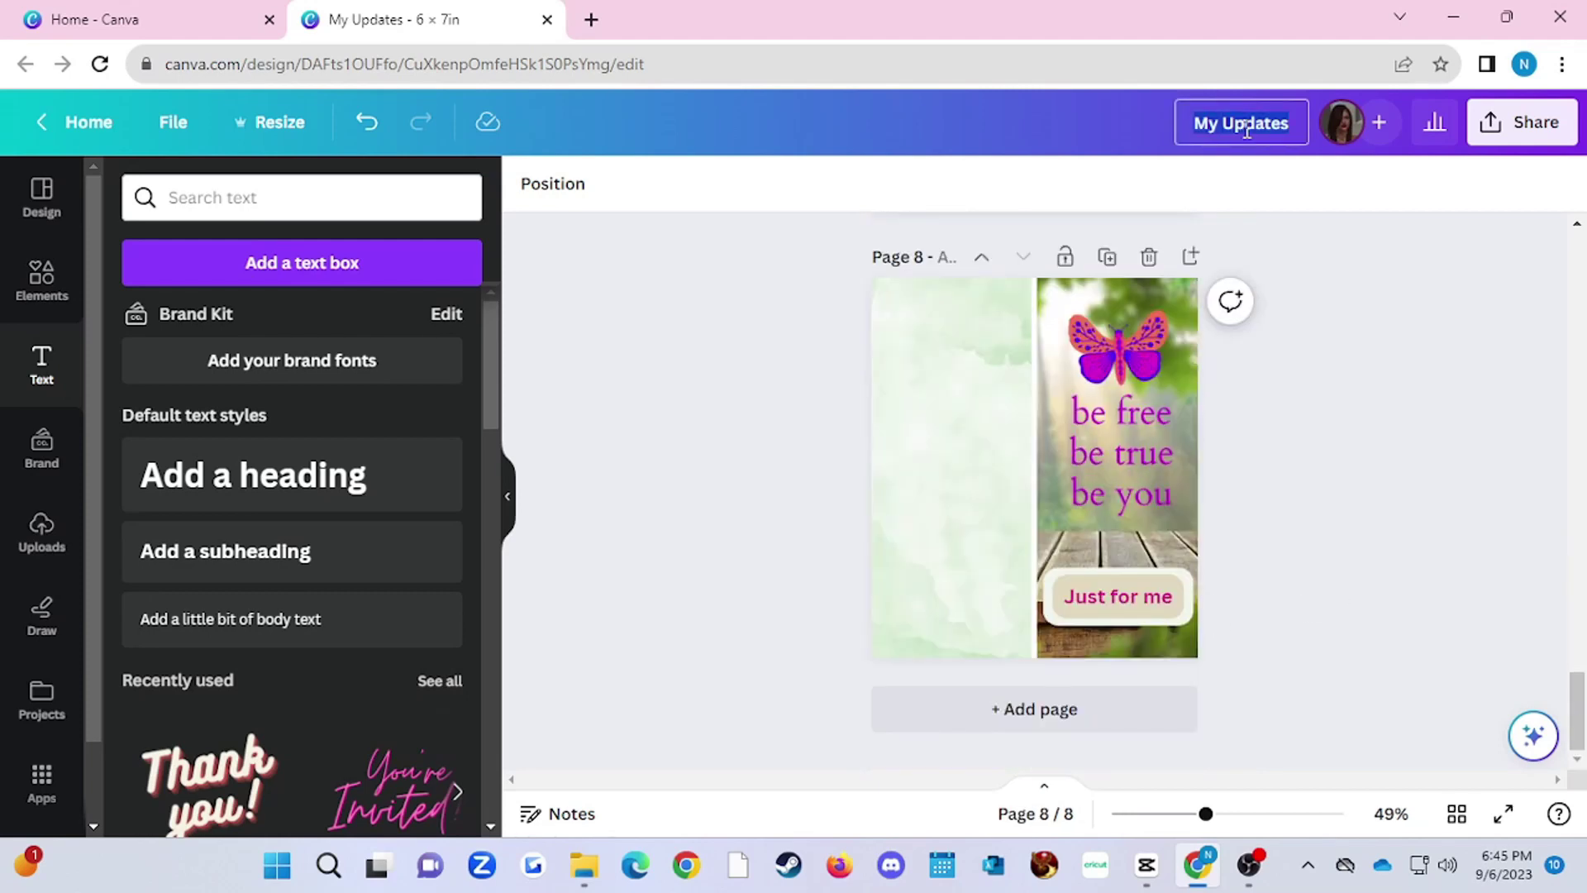
type("new")
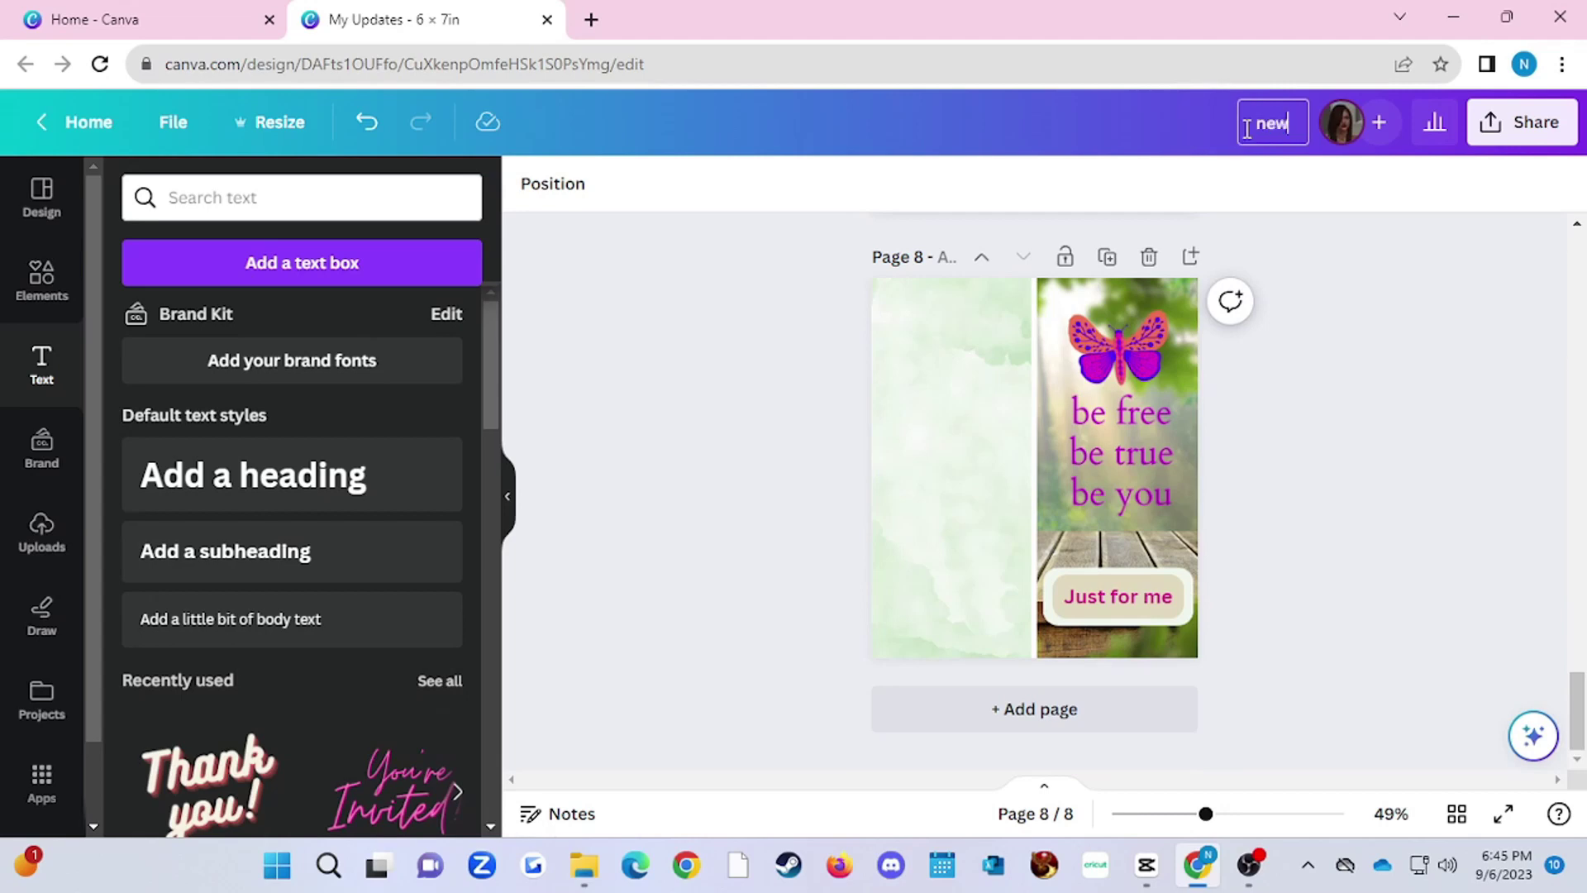
type(" envelope")
key("Return")
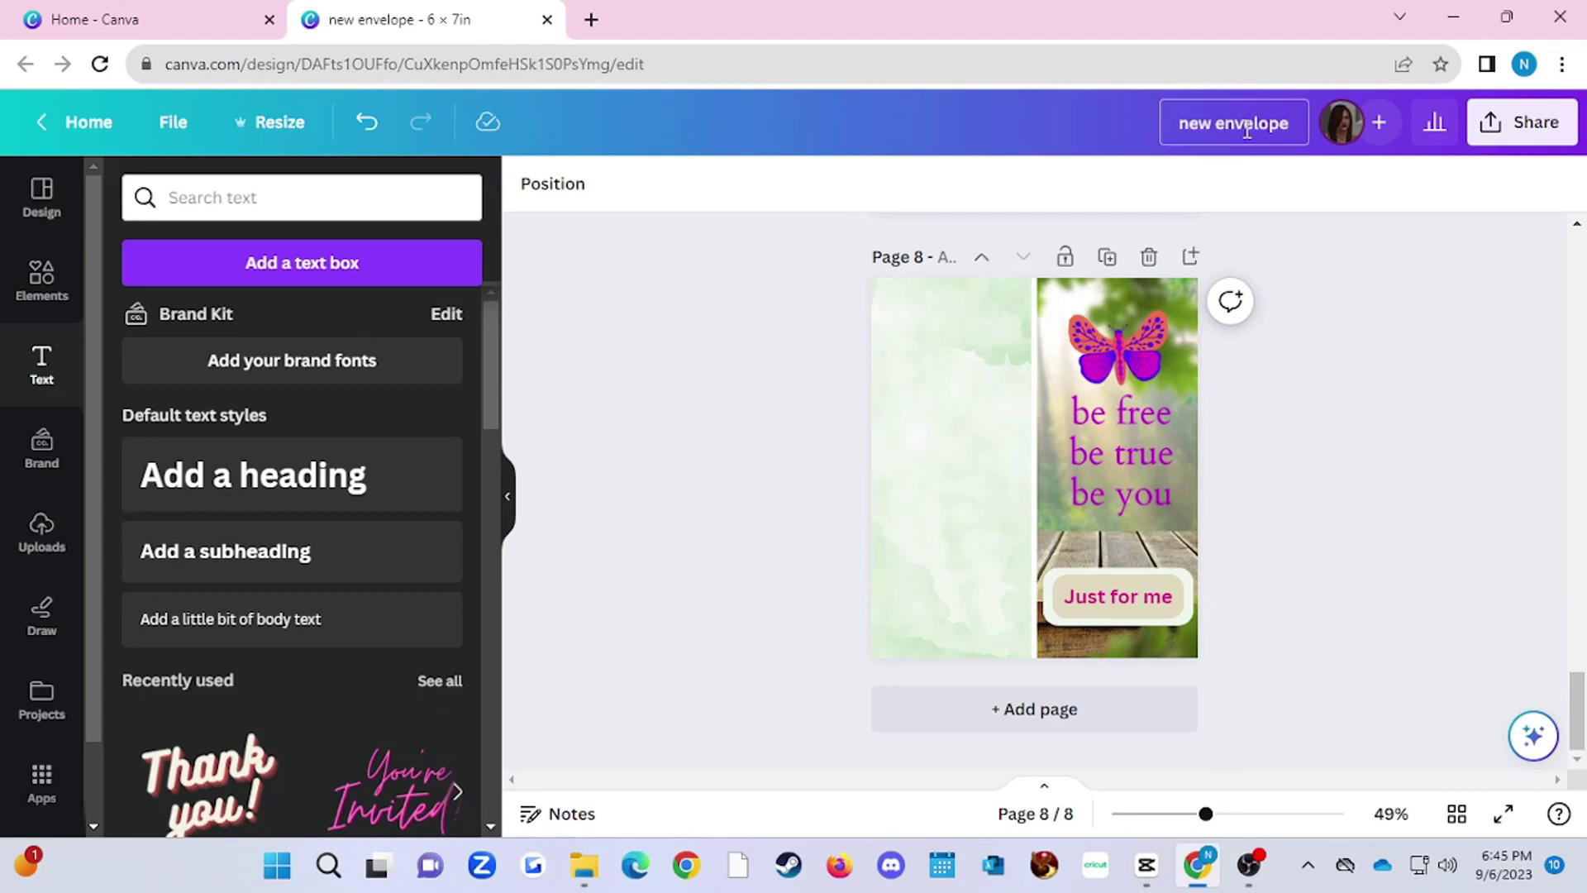
Set up the design's download as PDF Print with the Flatten PDF option
left_click(1525, 124)
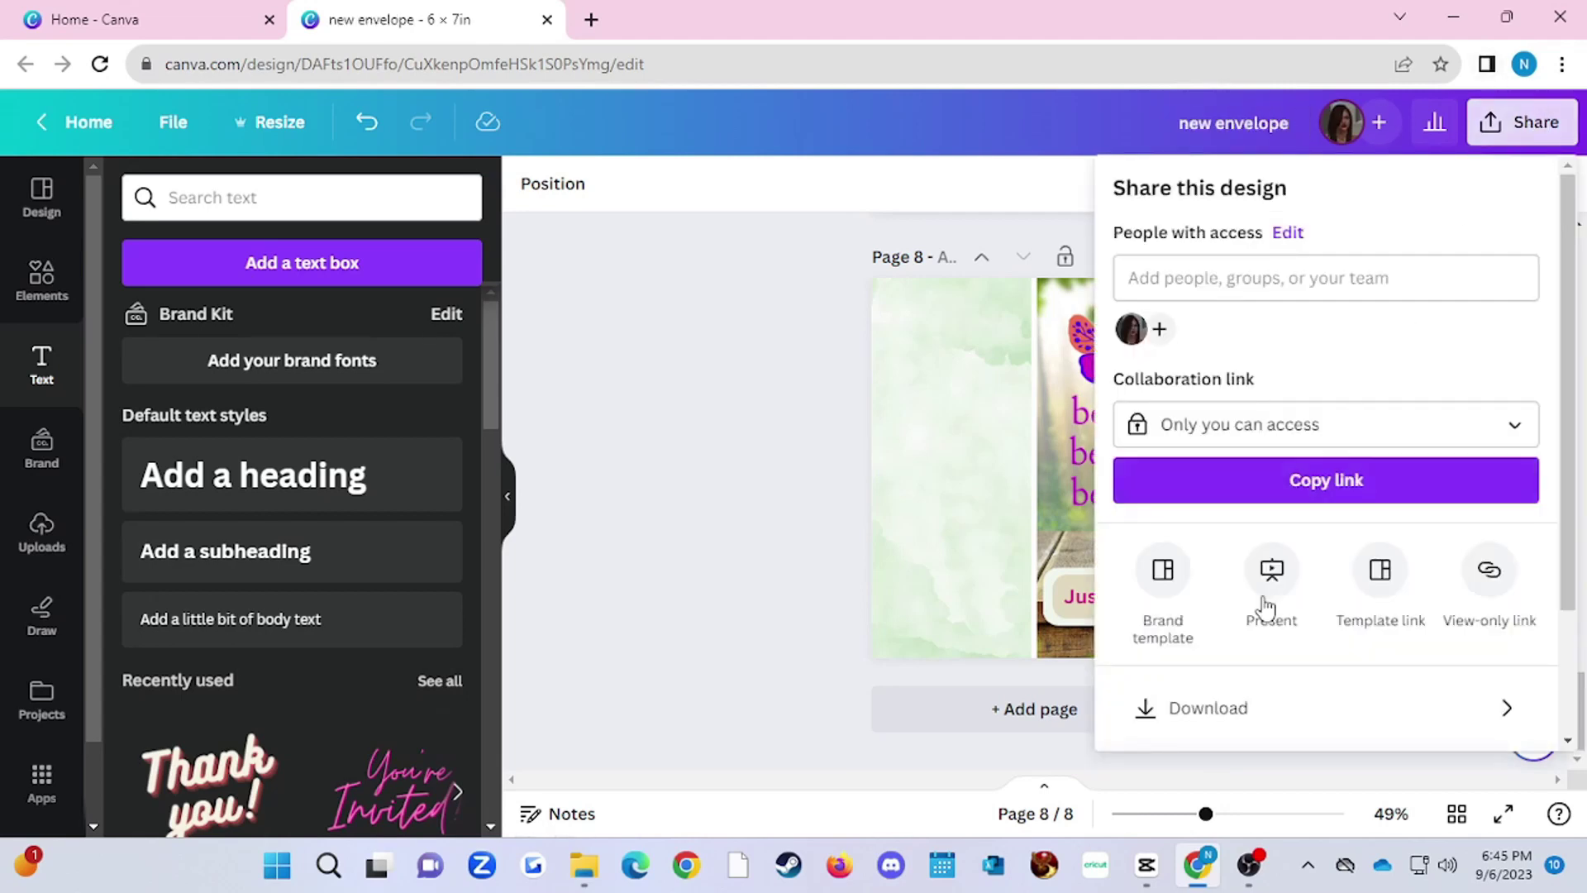
left_click(1232, 716)
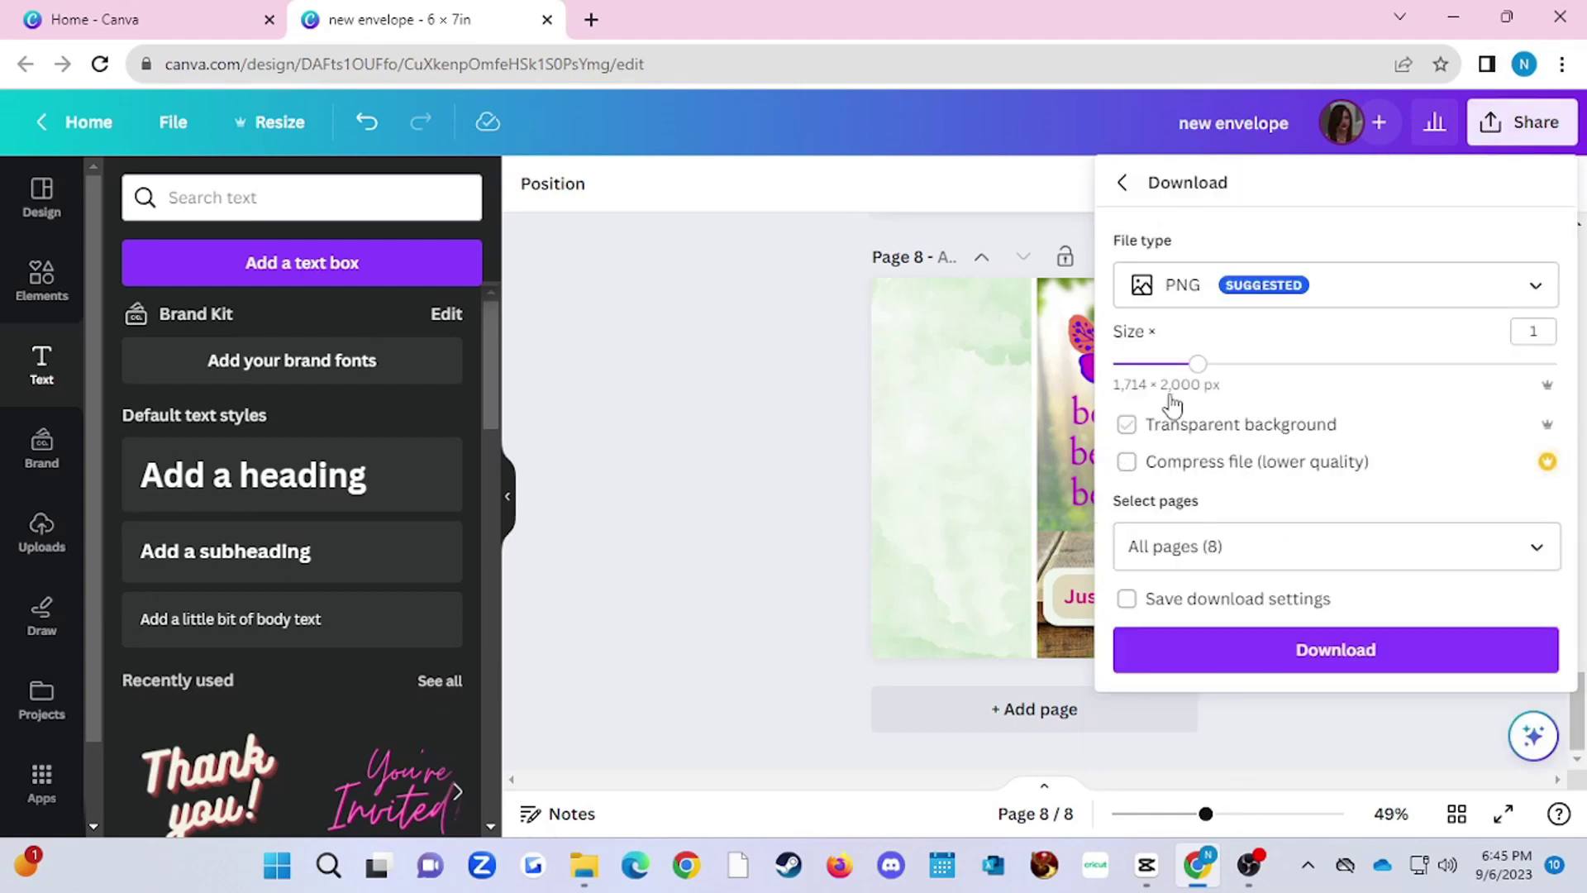
left_click(1194, 296)
left_click(1184, 566)
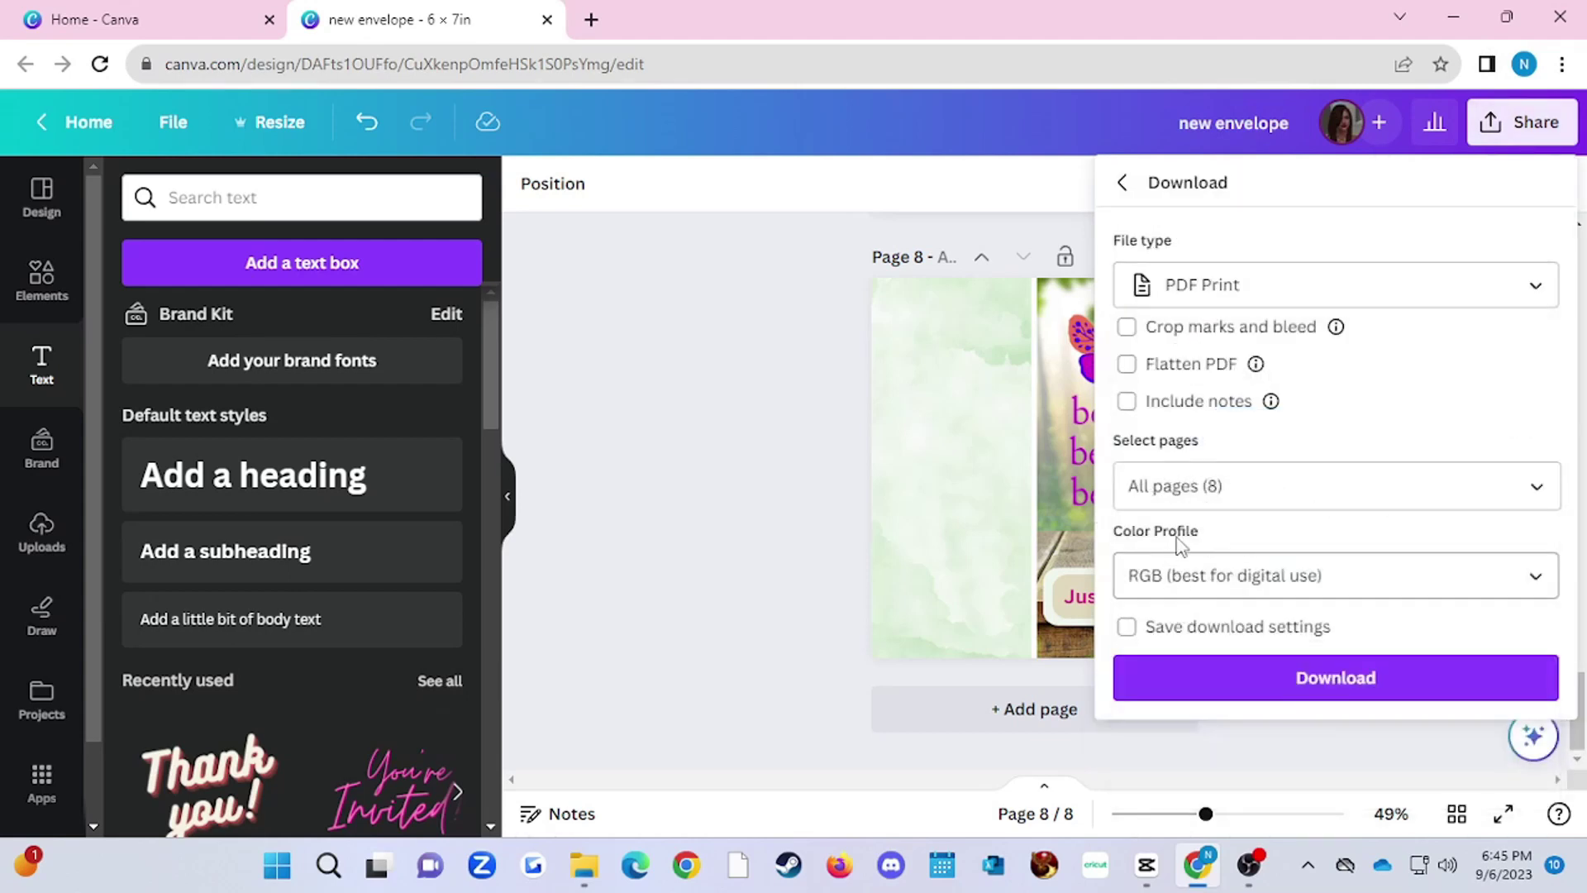
left_click(1127, 364)
Limit the download to page 8 only and download the file
left_click(1212, 492)
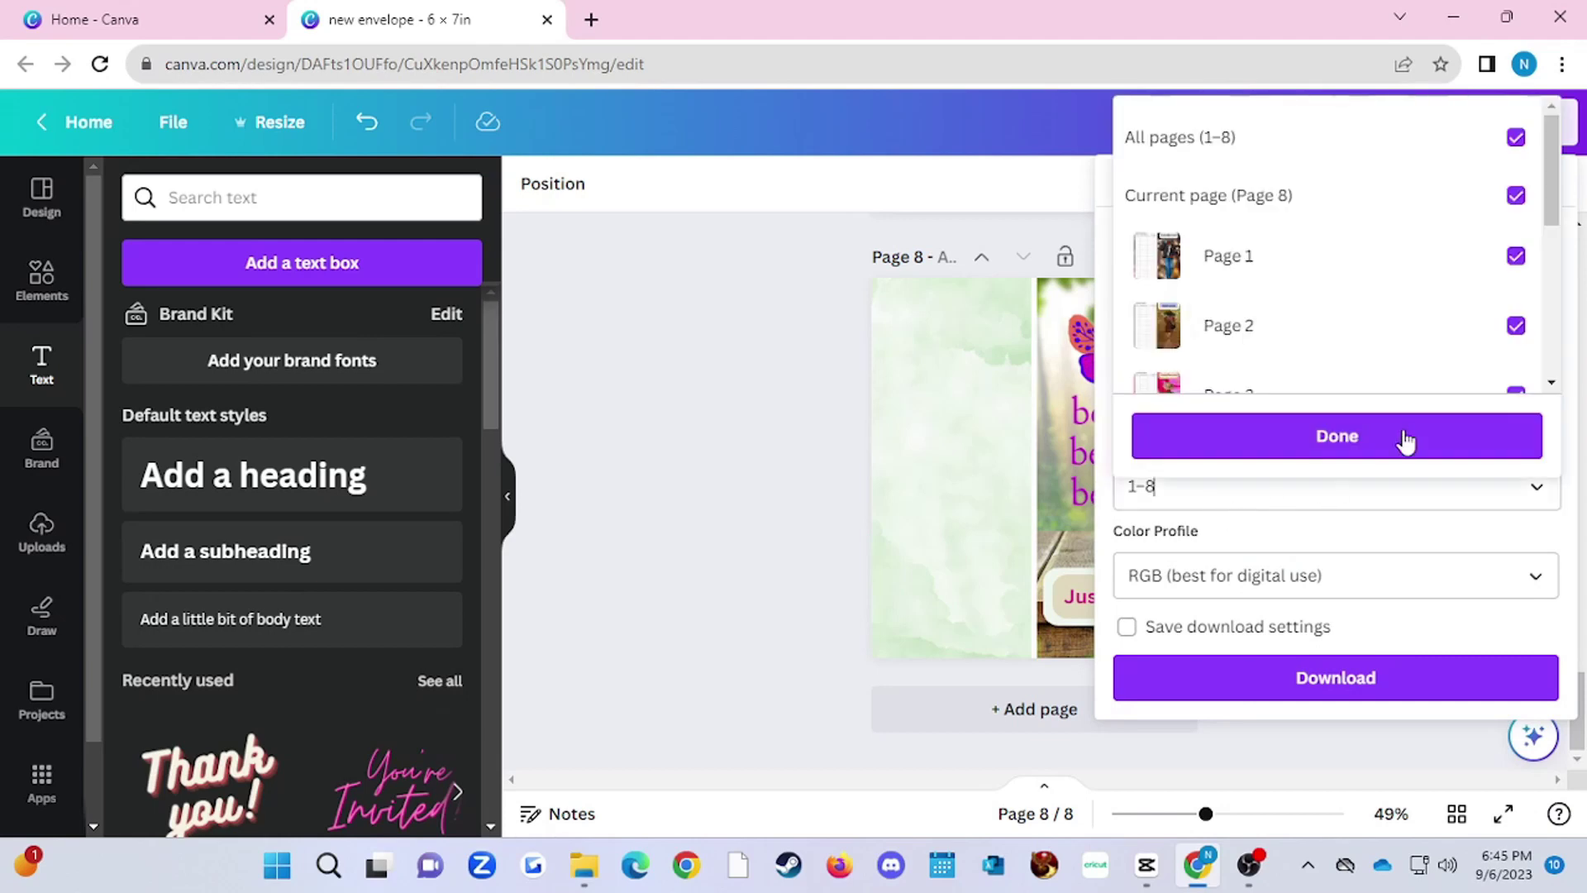
left_click(1516, 138)
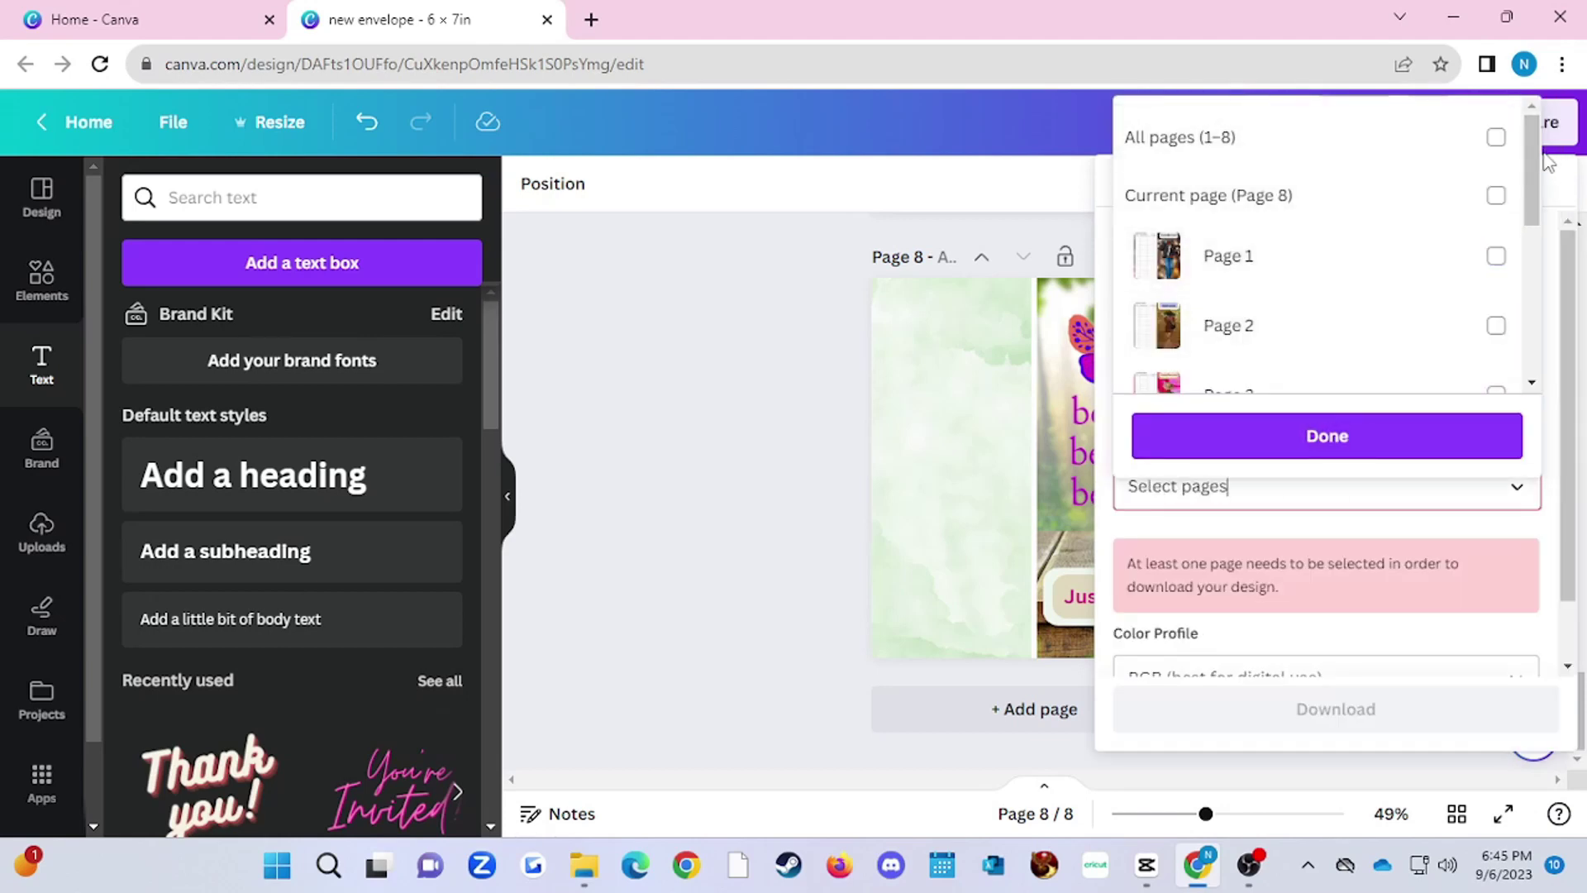
scroll(1521, 248, "down", 5)
left_click(1494, 348)
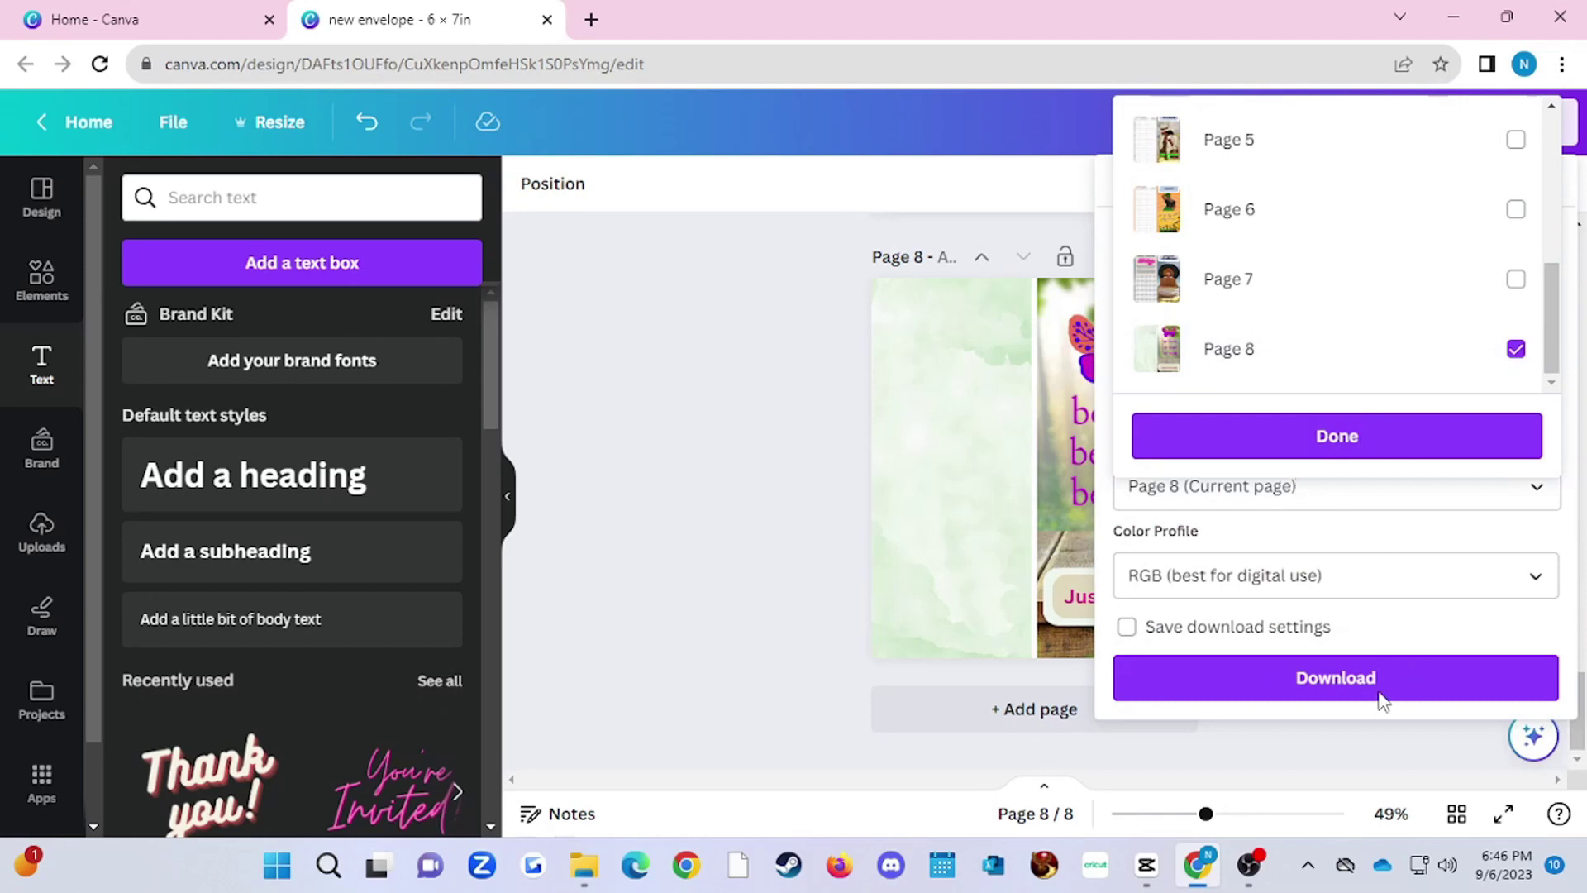
left_click(1356, 450)
left_click(1301, 675)
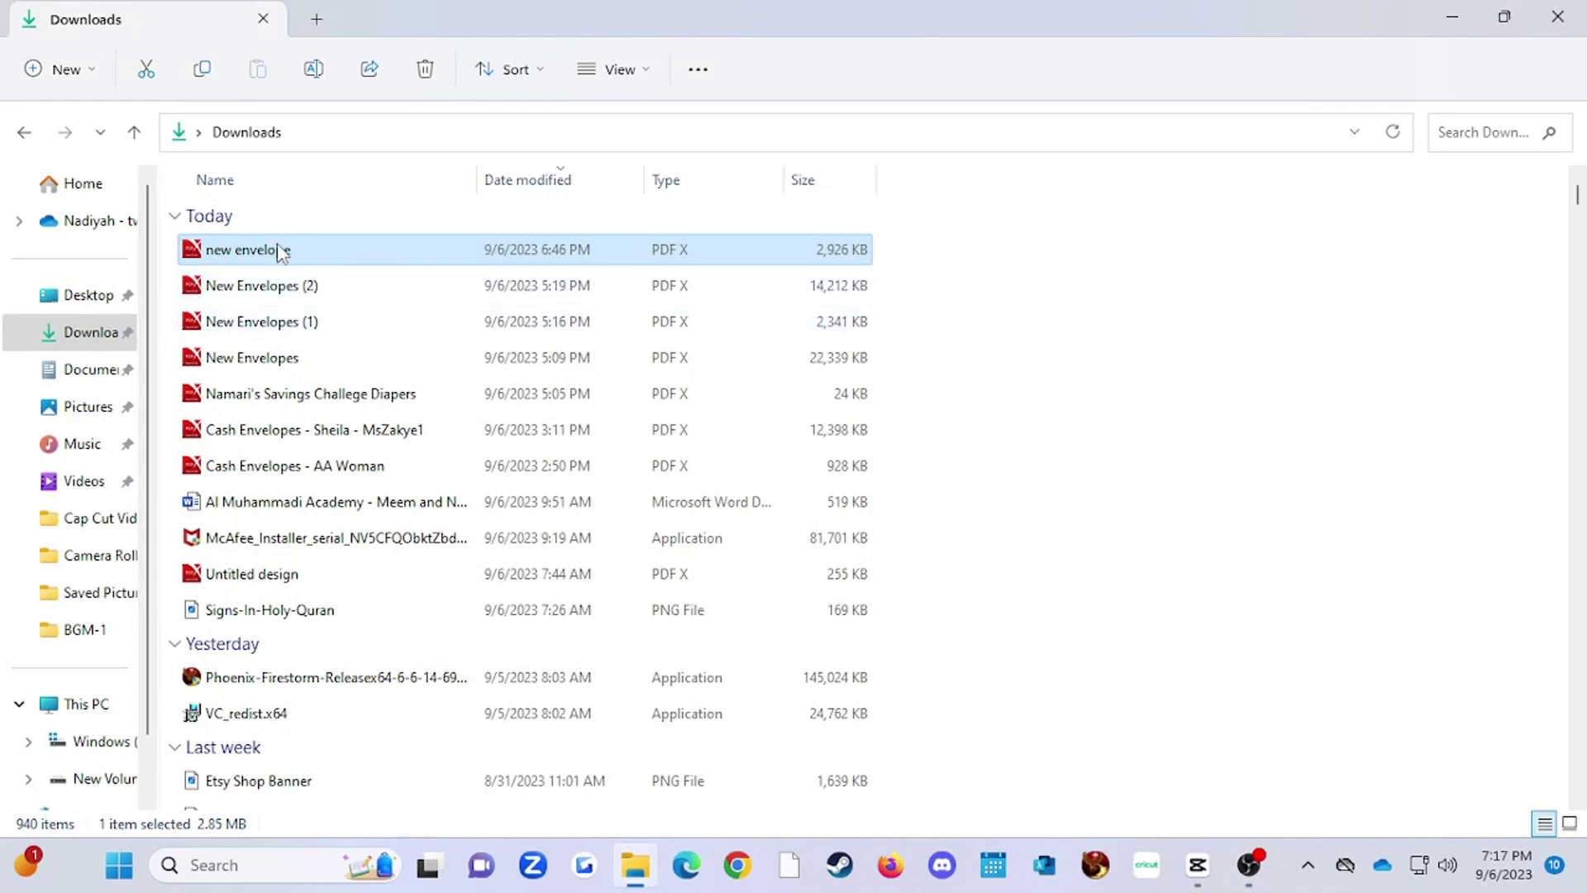
Open the downloaded "new envelope" PDF from the Downloads folder in PDF X and check the whole envelope page
double_click(248, 250)
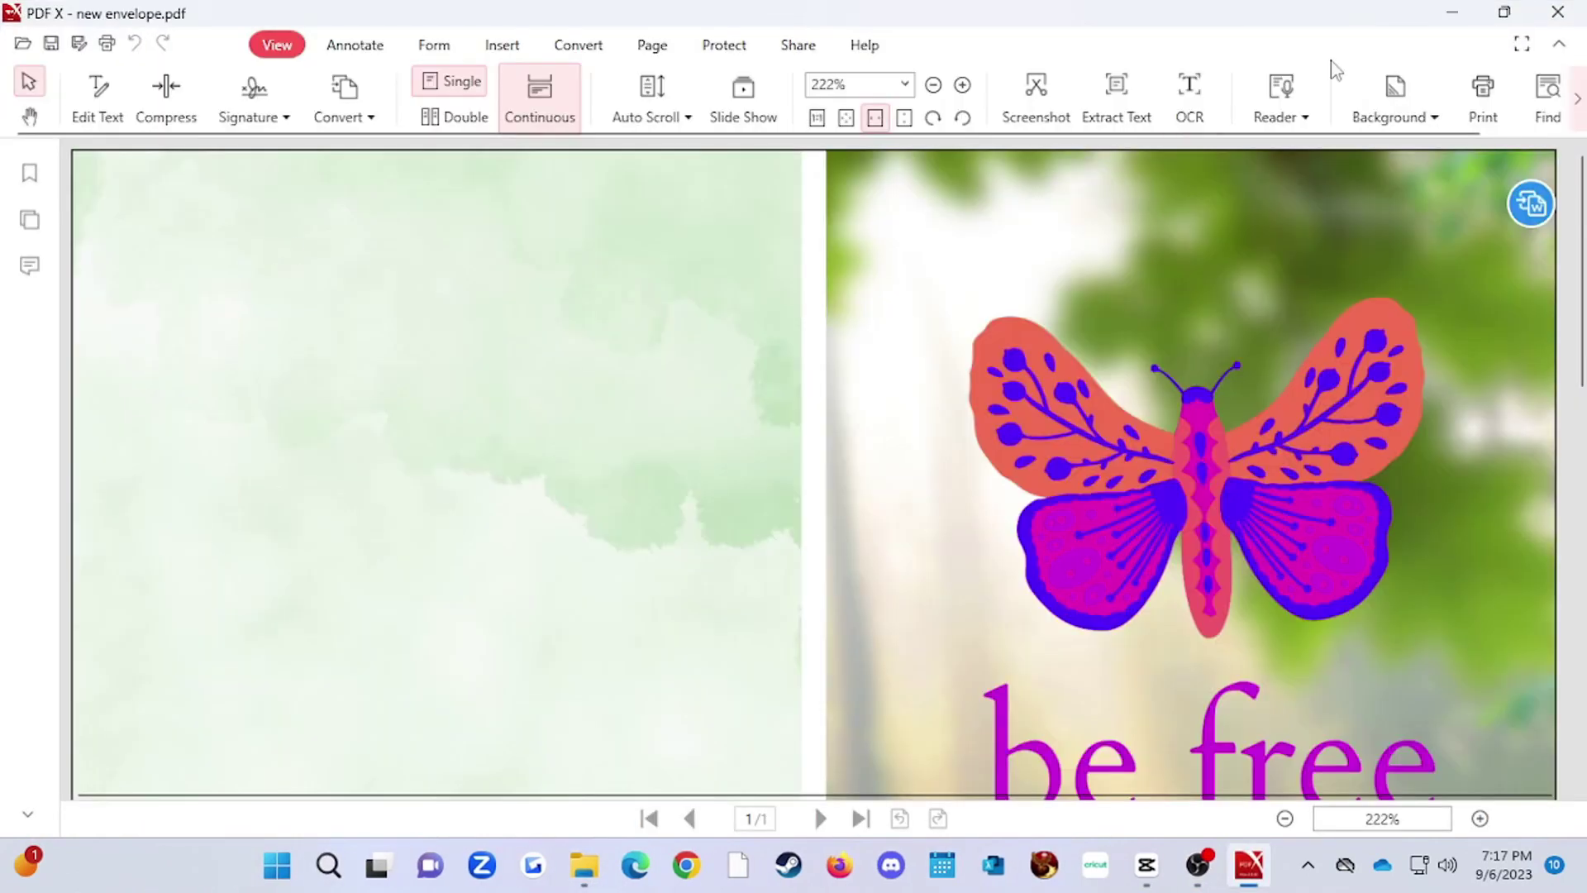
left_click(1287, 823)
left_click(1285, 819)
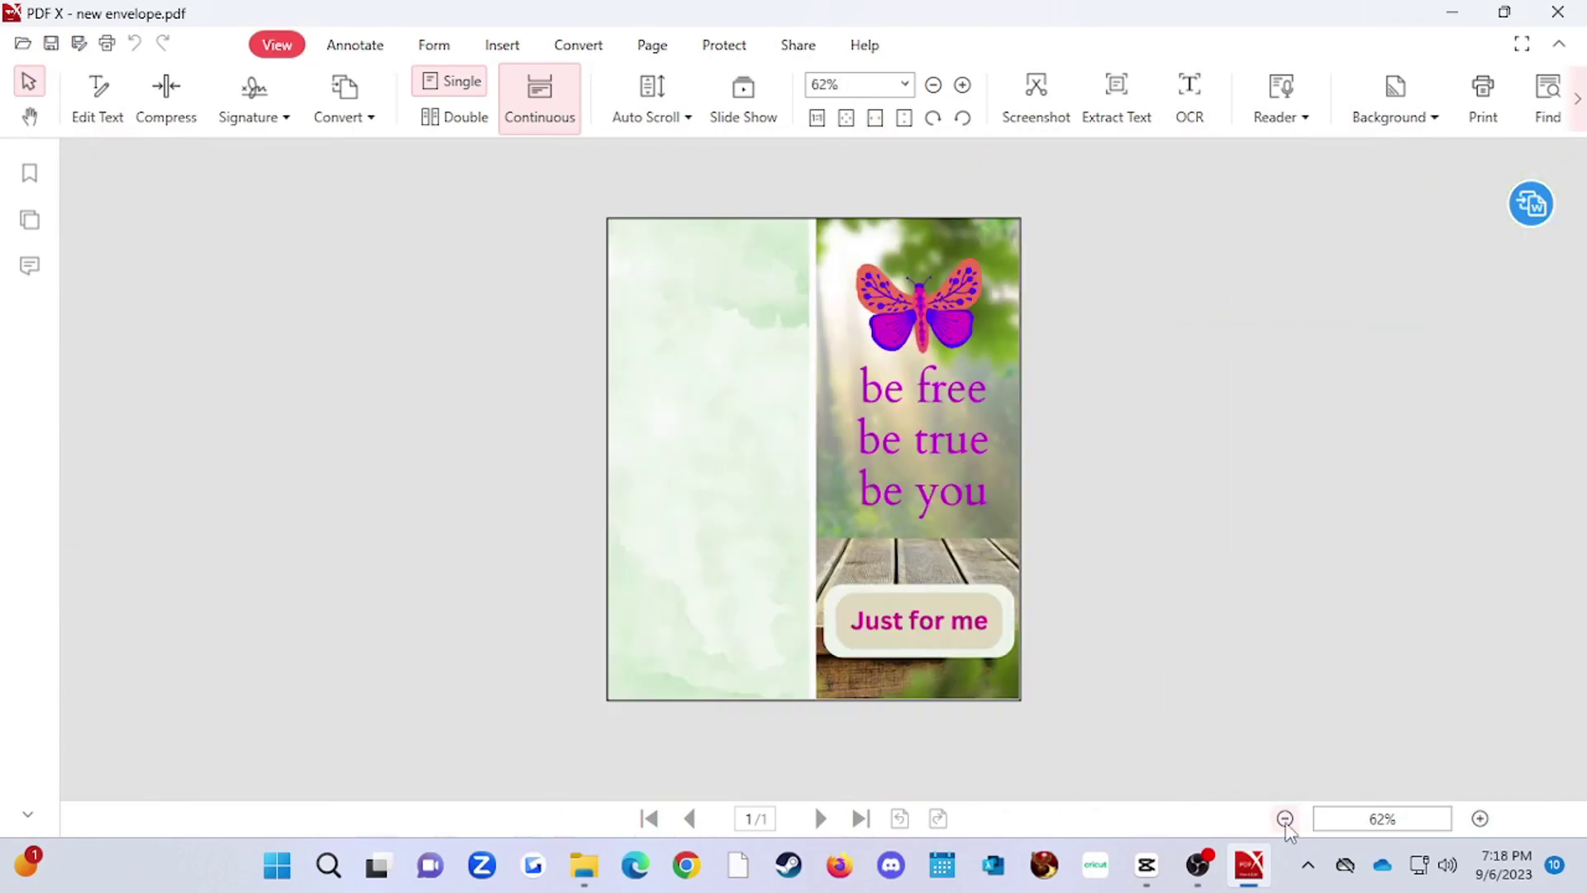
left_click(1286, 818)
left_click(1480, 818)
left_click(1479, 818)
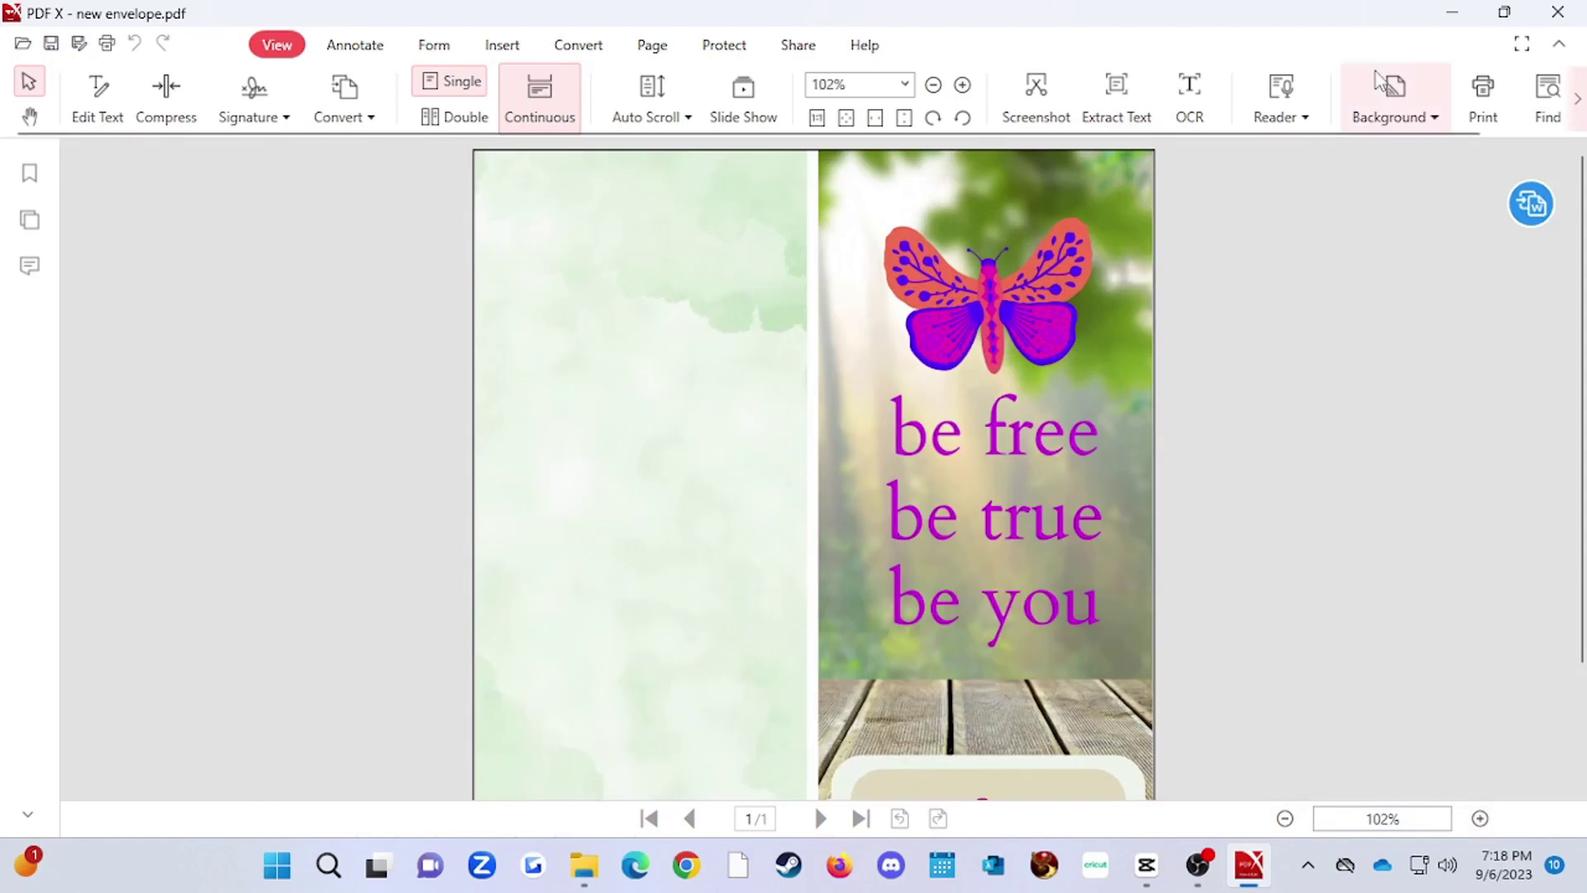
Print the envelope PDF with the print sizing set to Actual Size
left_click(1488, 87)
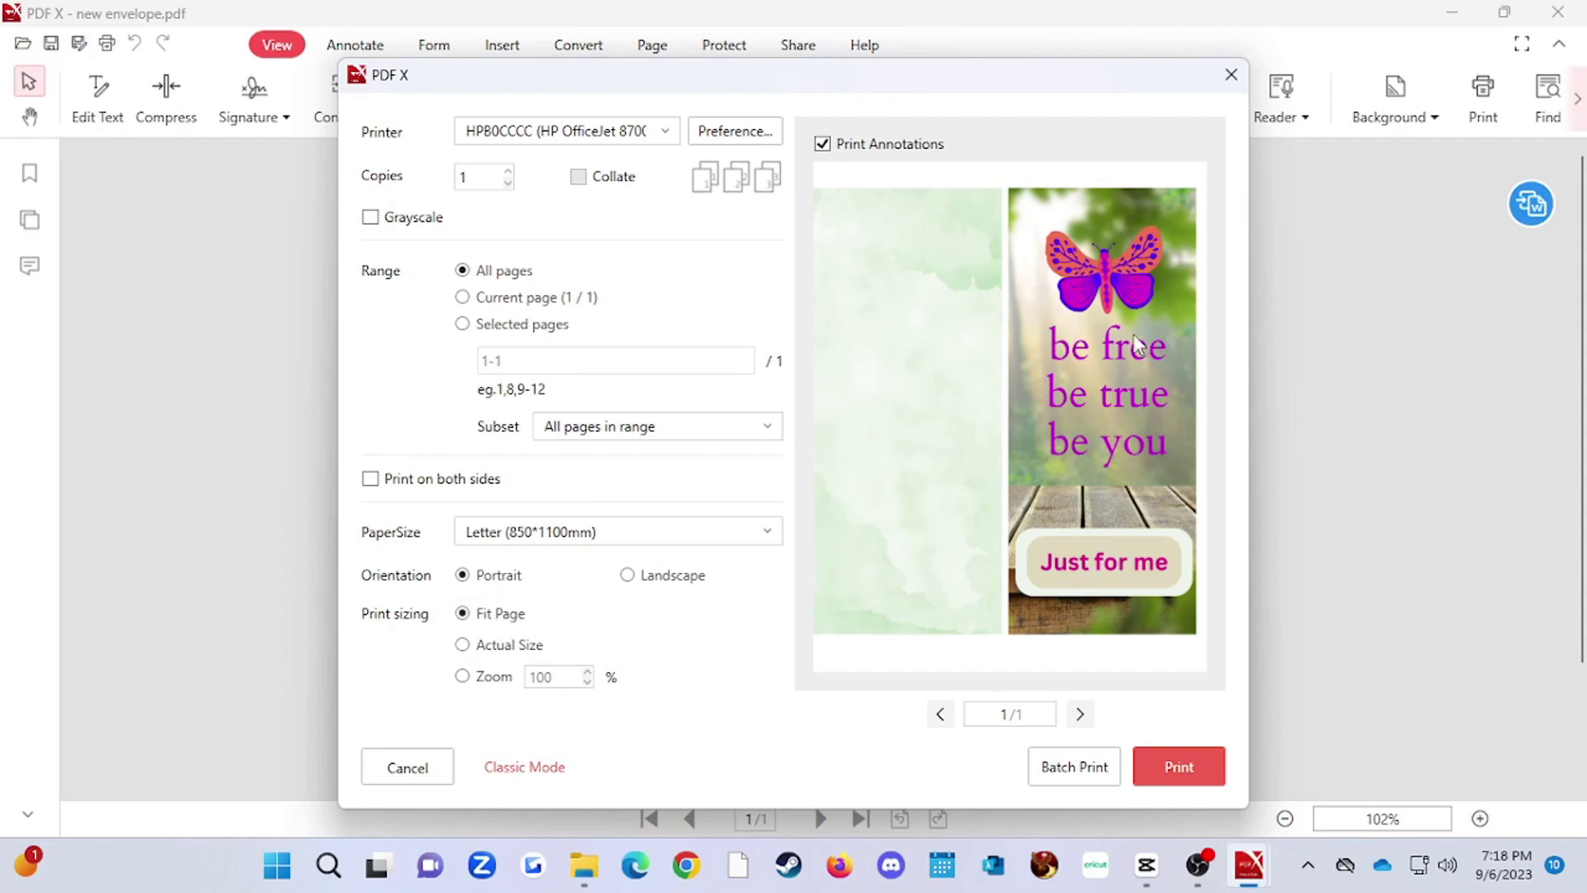
left_click(462, 646)
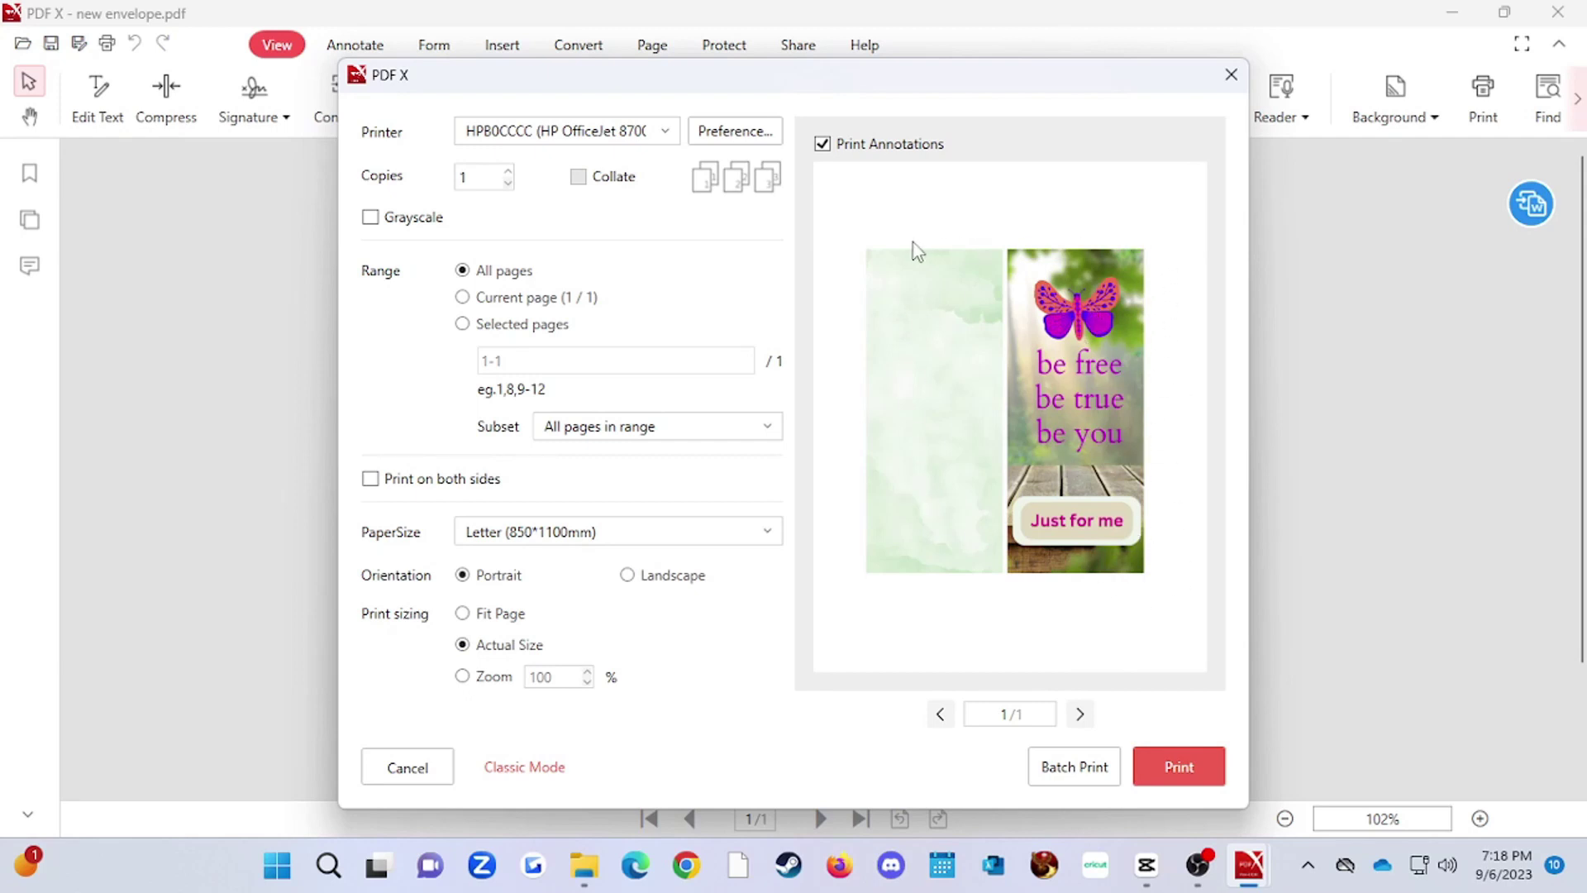
left_click(1179, 765)
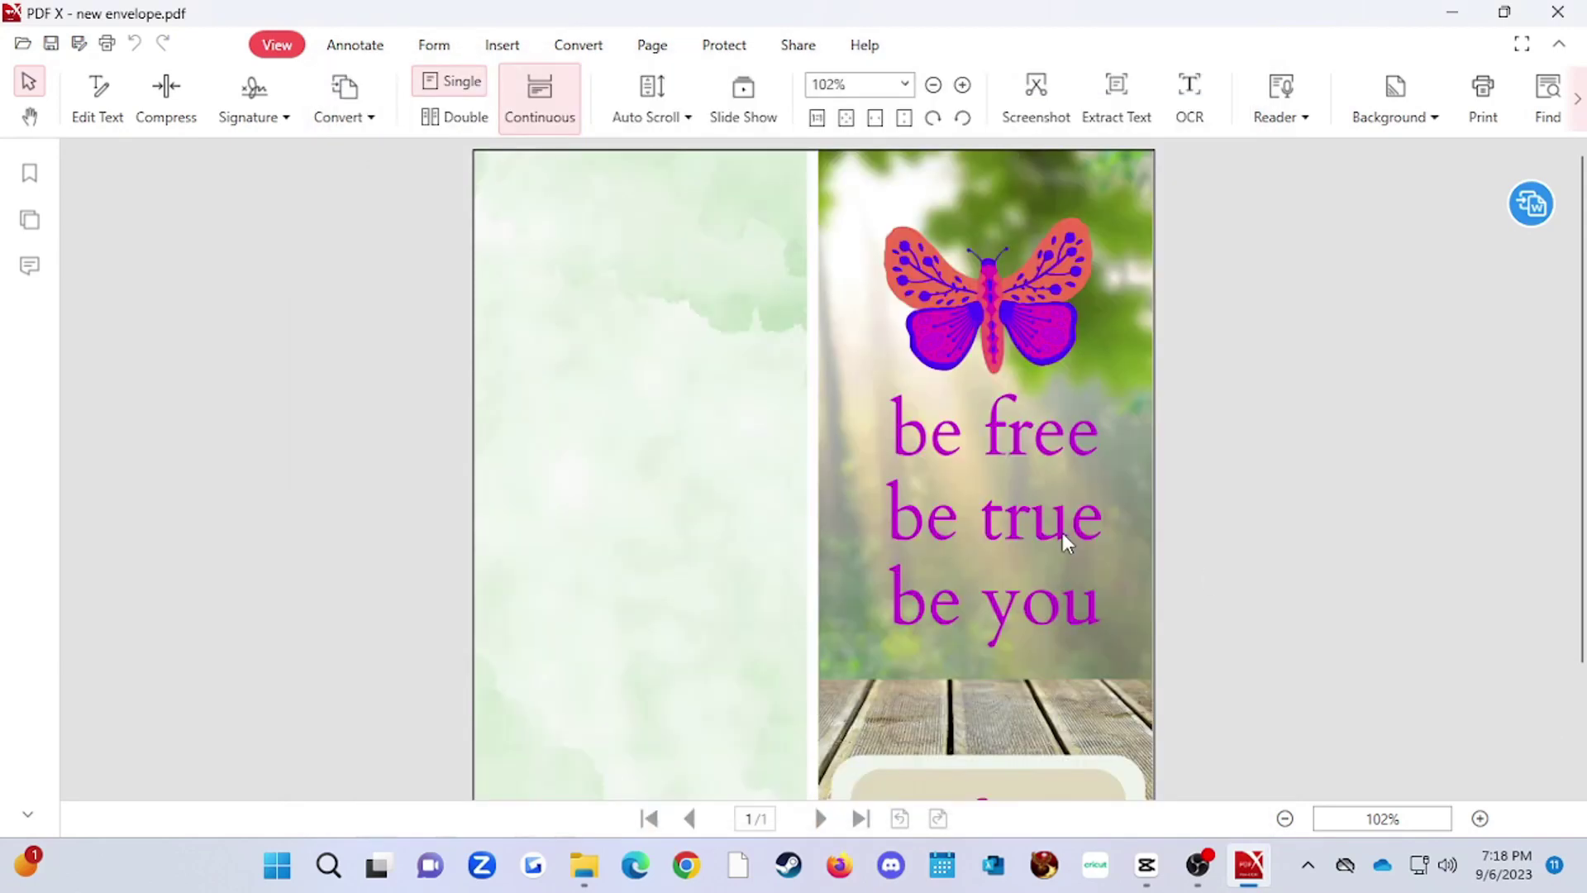